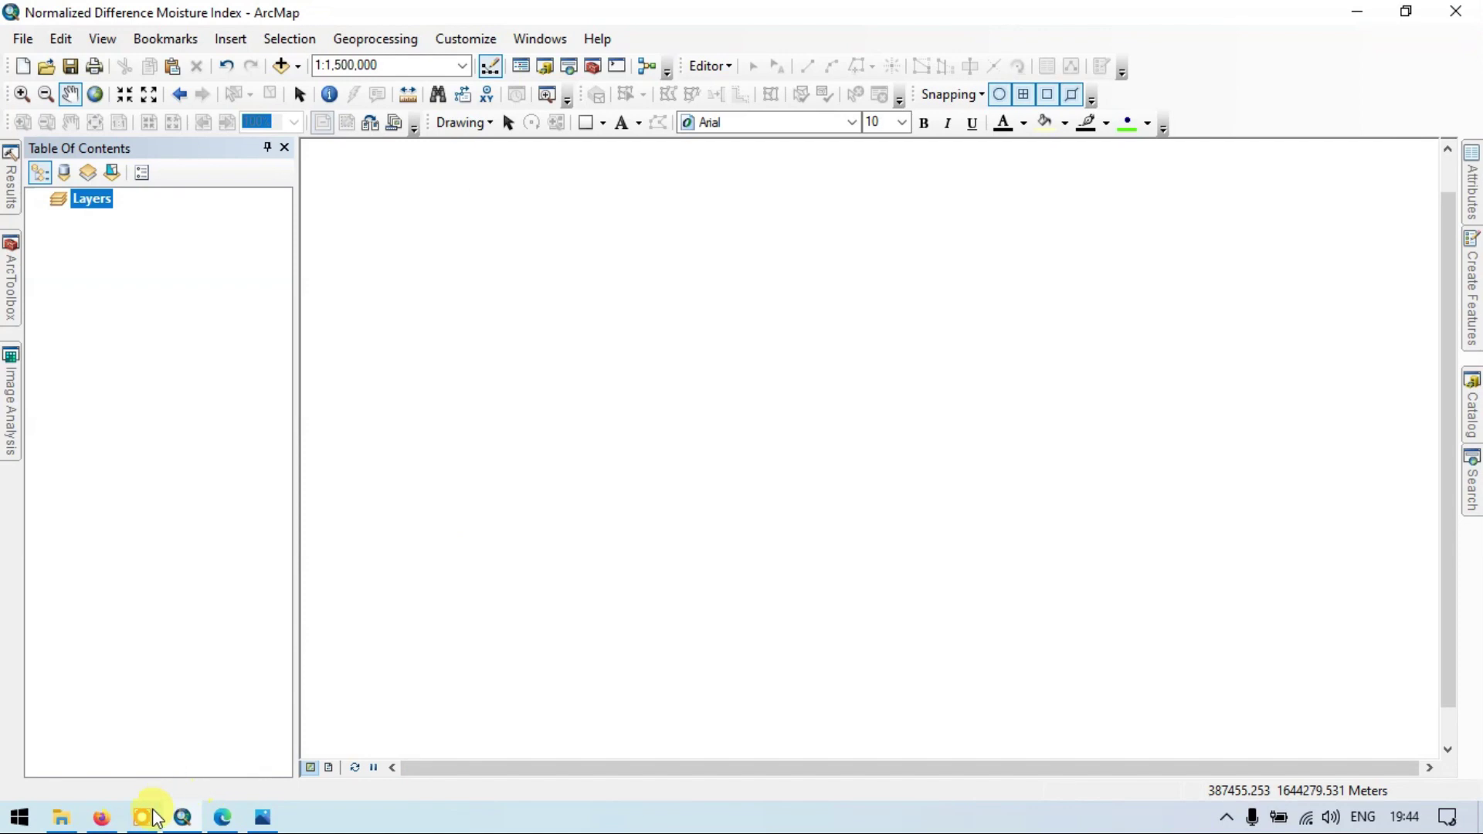
# Step: Switch to Firefox and review the NDMI definition and Landsat 8-9 formula on the USGS page, plus the Landsat 8-9 band designations
pyautogui.click(106, 819)
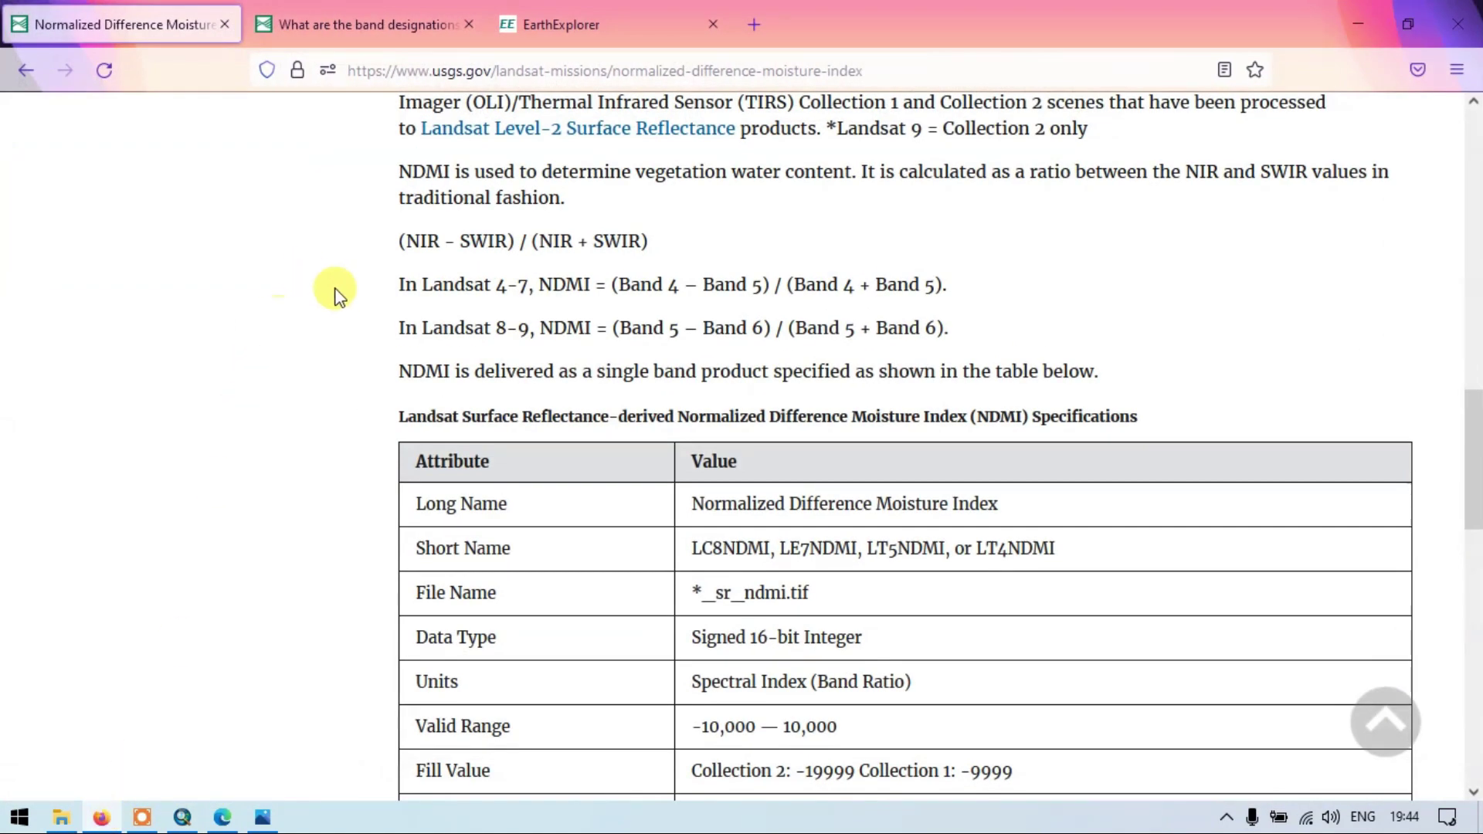
pyautogui.scroll(10, 363, 258)
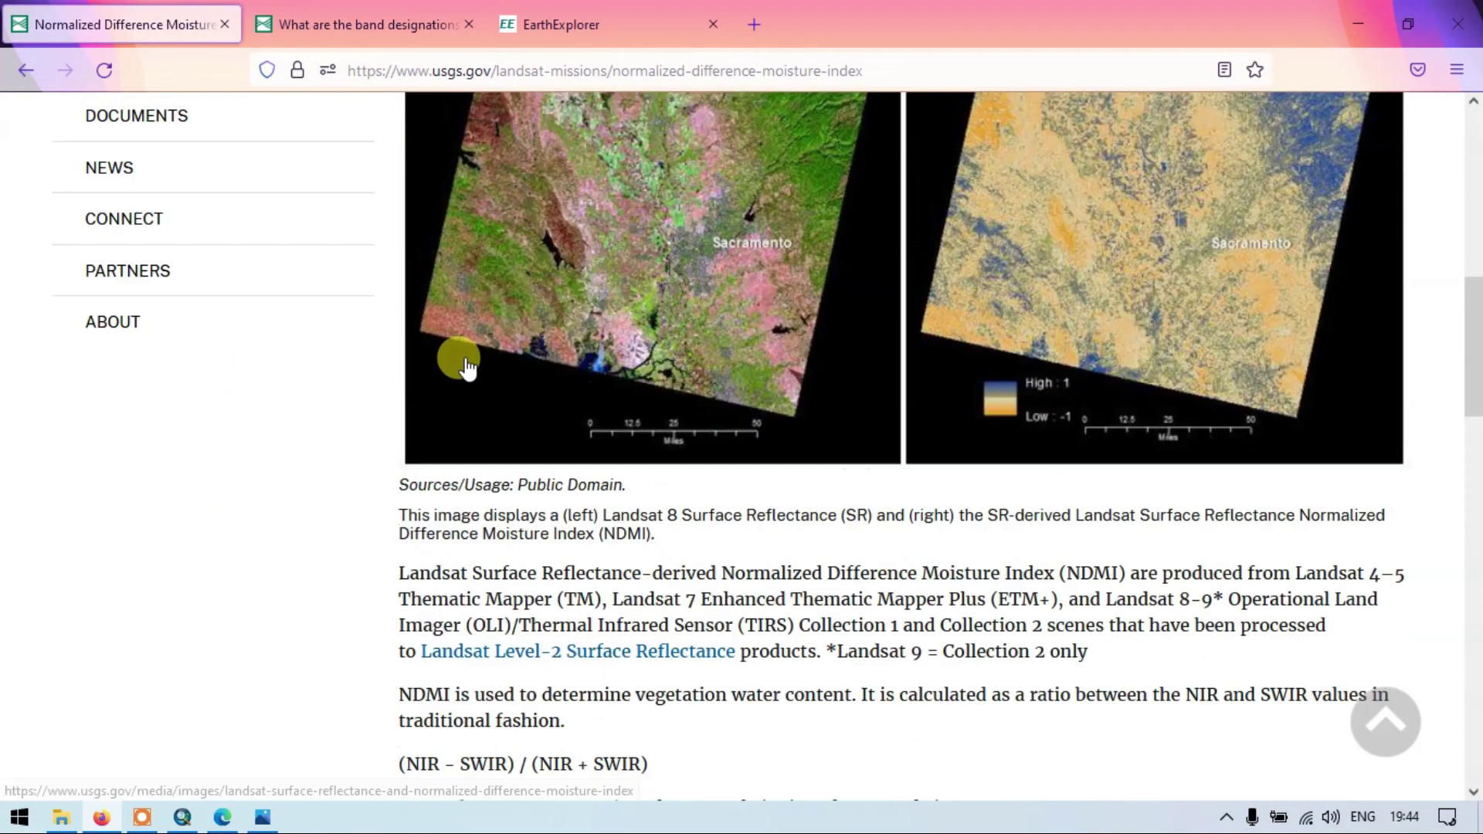
pyautogui.click(574, 14)
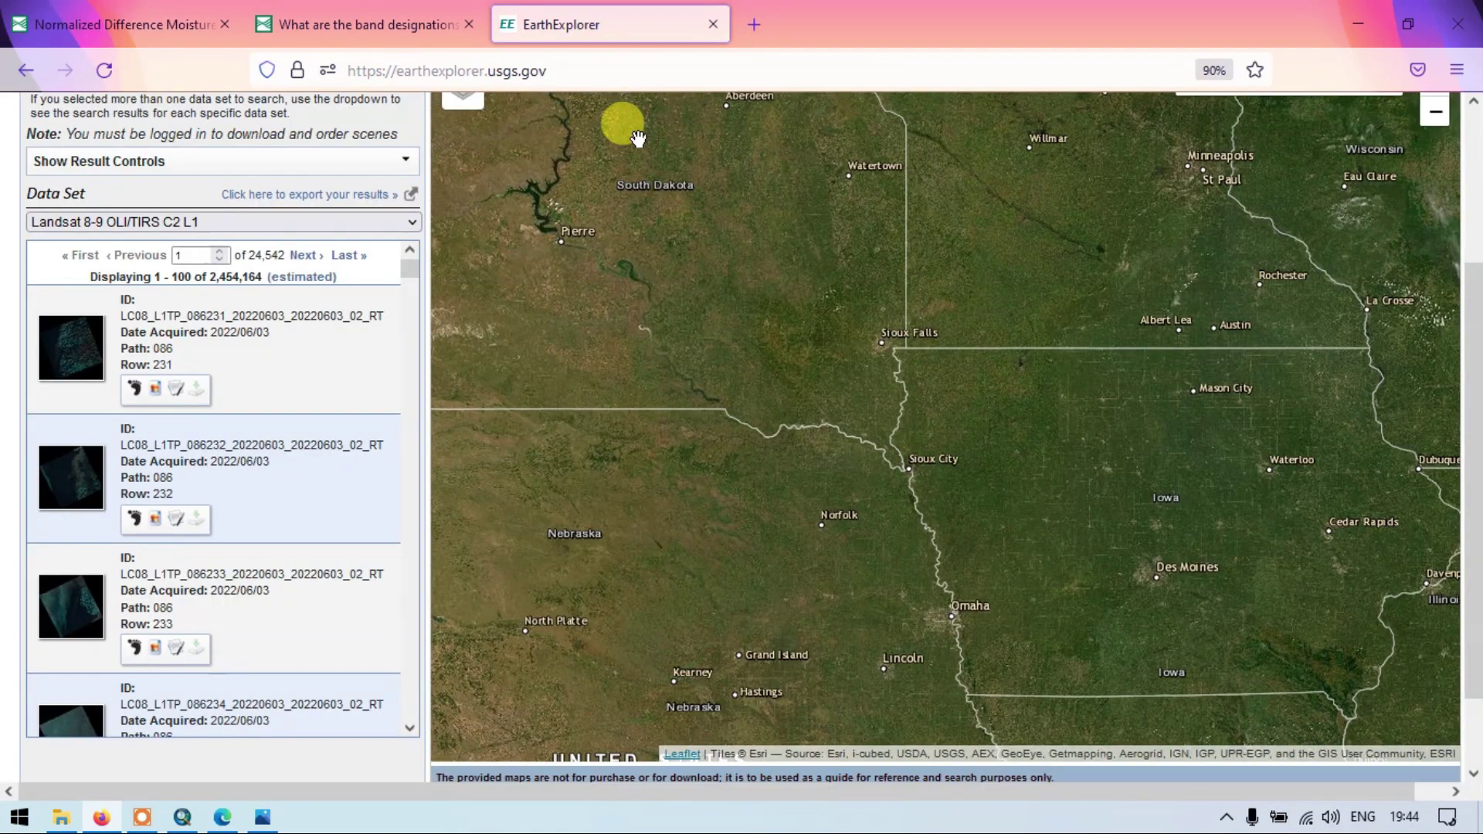
pyautogui.click(158, 21)
pyautogui.scroll(5, 888, 232)
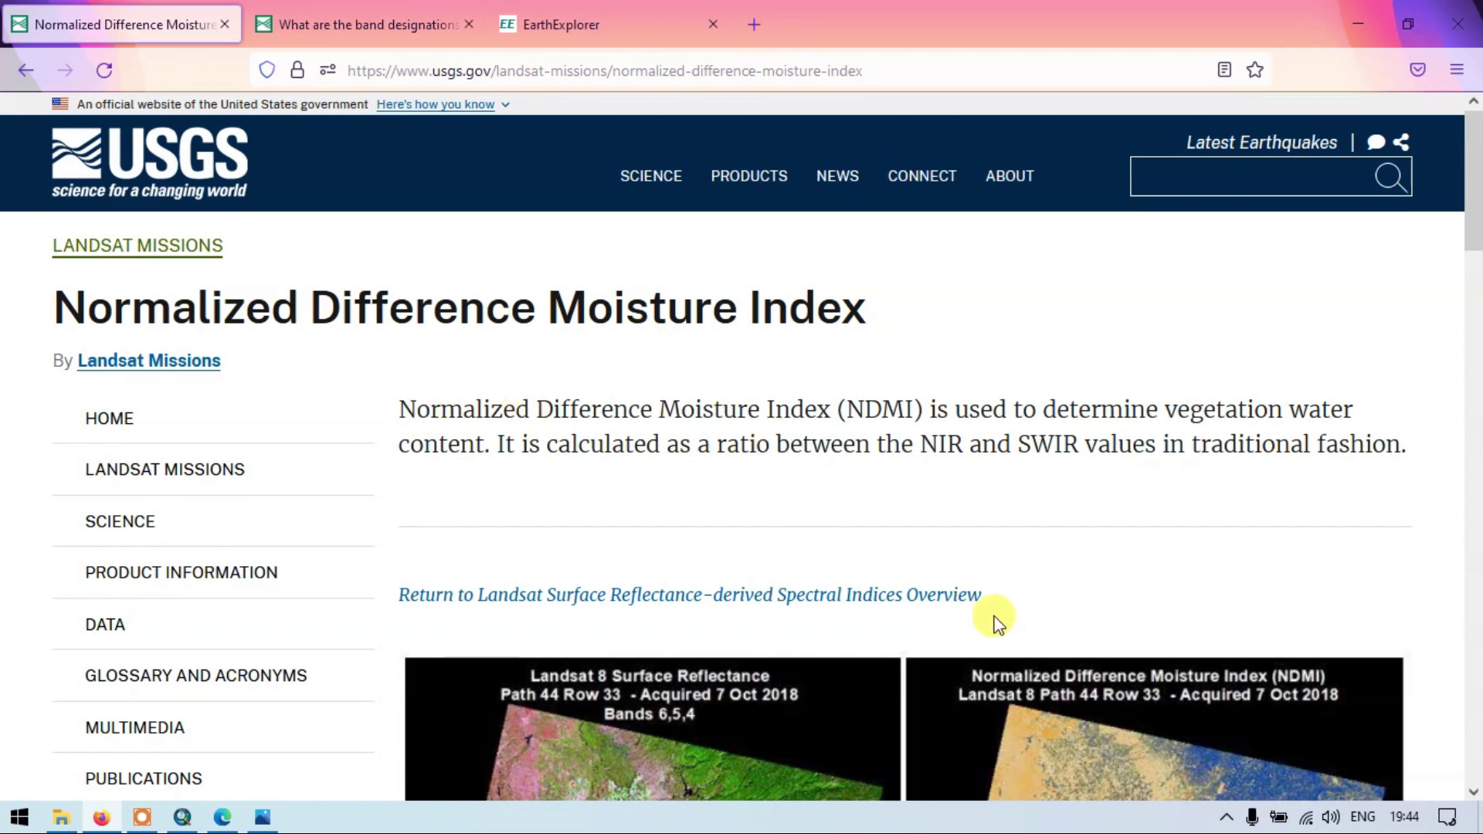
pyautogui.scroll(-4, 996, 622)
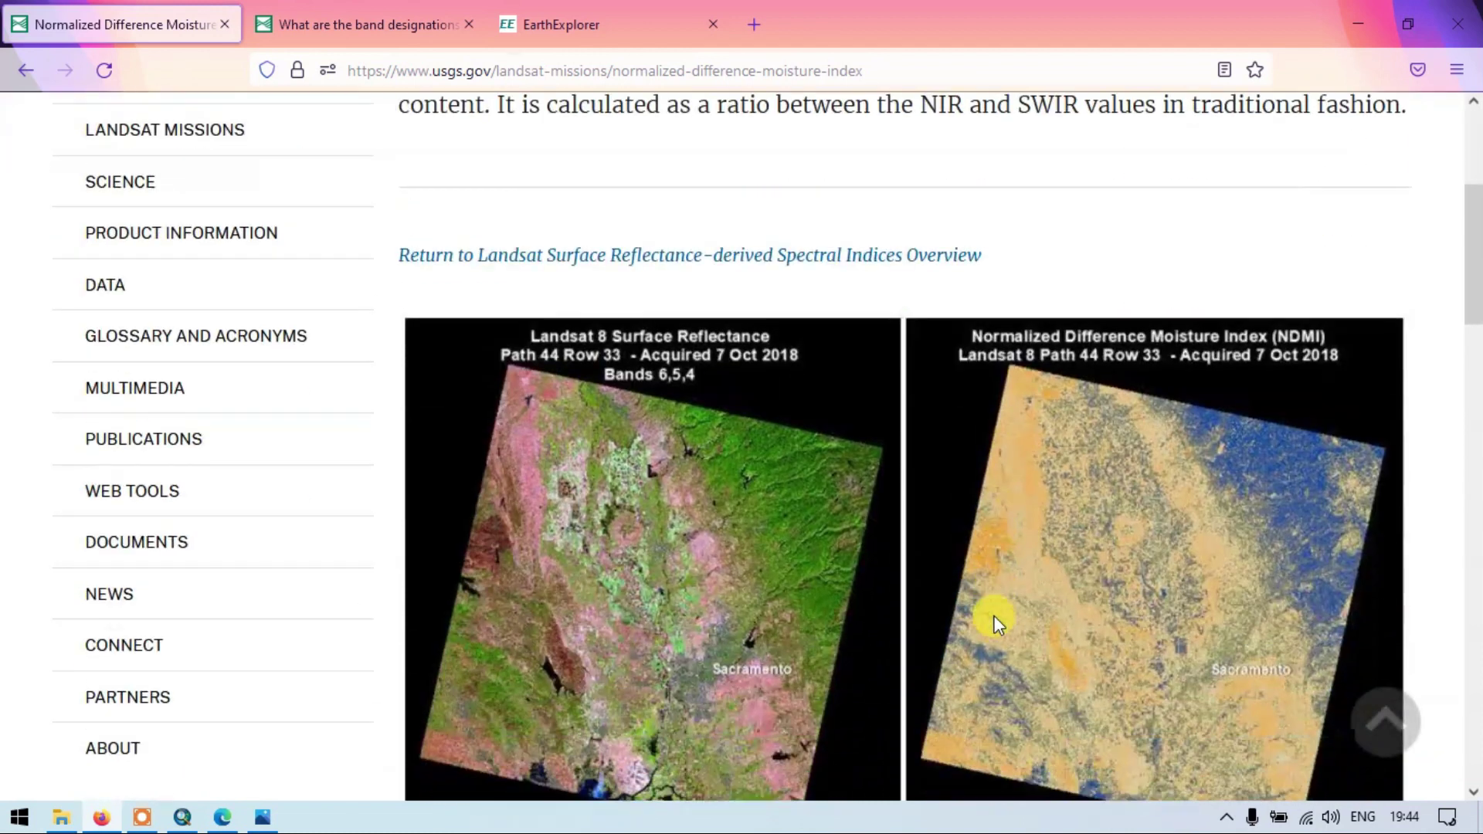
pyautogui.scroll(-10, 997, 621)
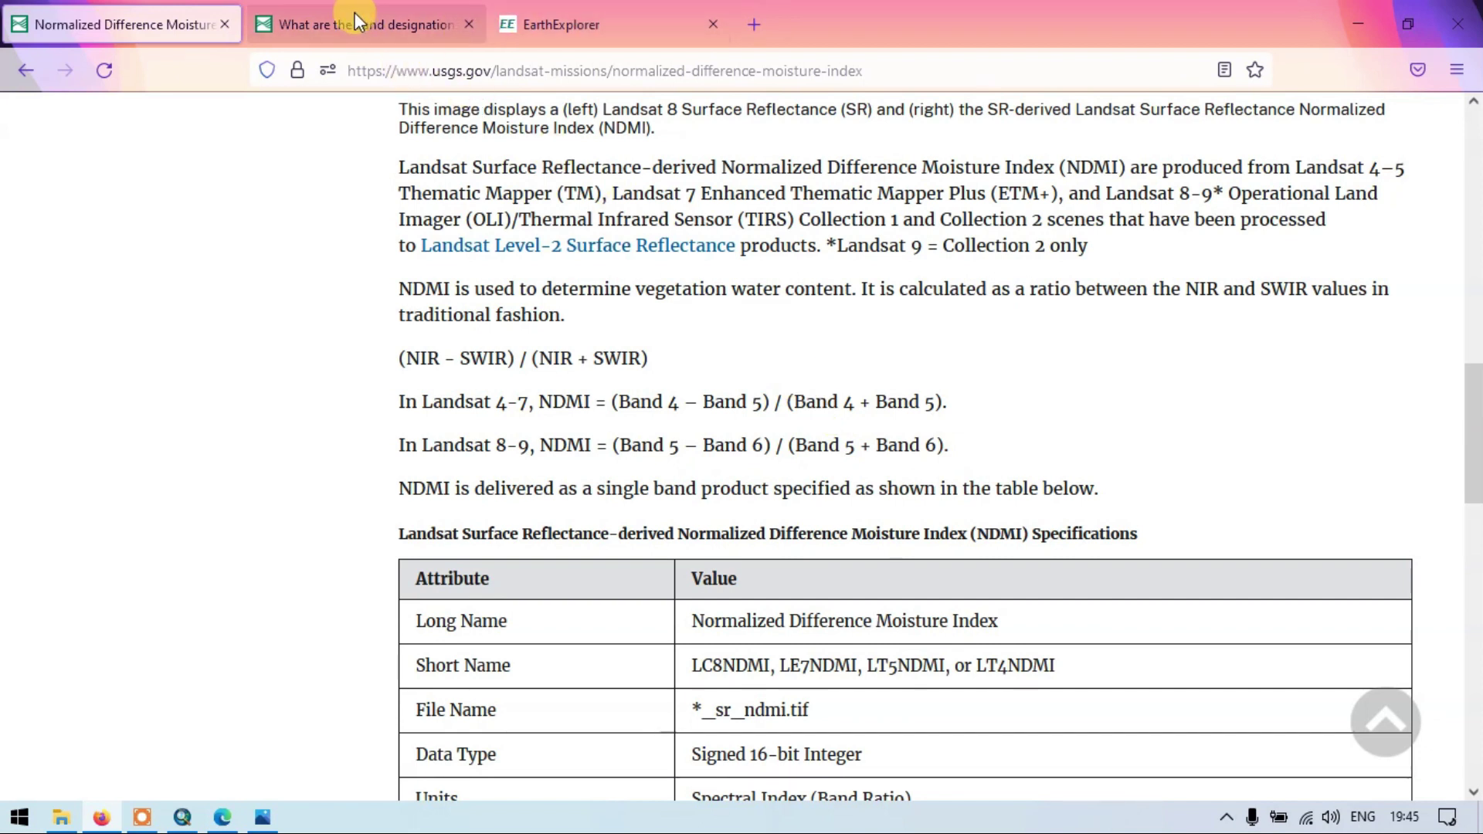
pyautogui.click(398, 28)
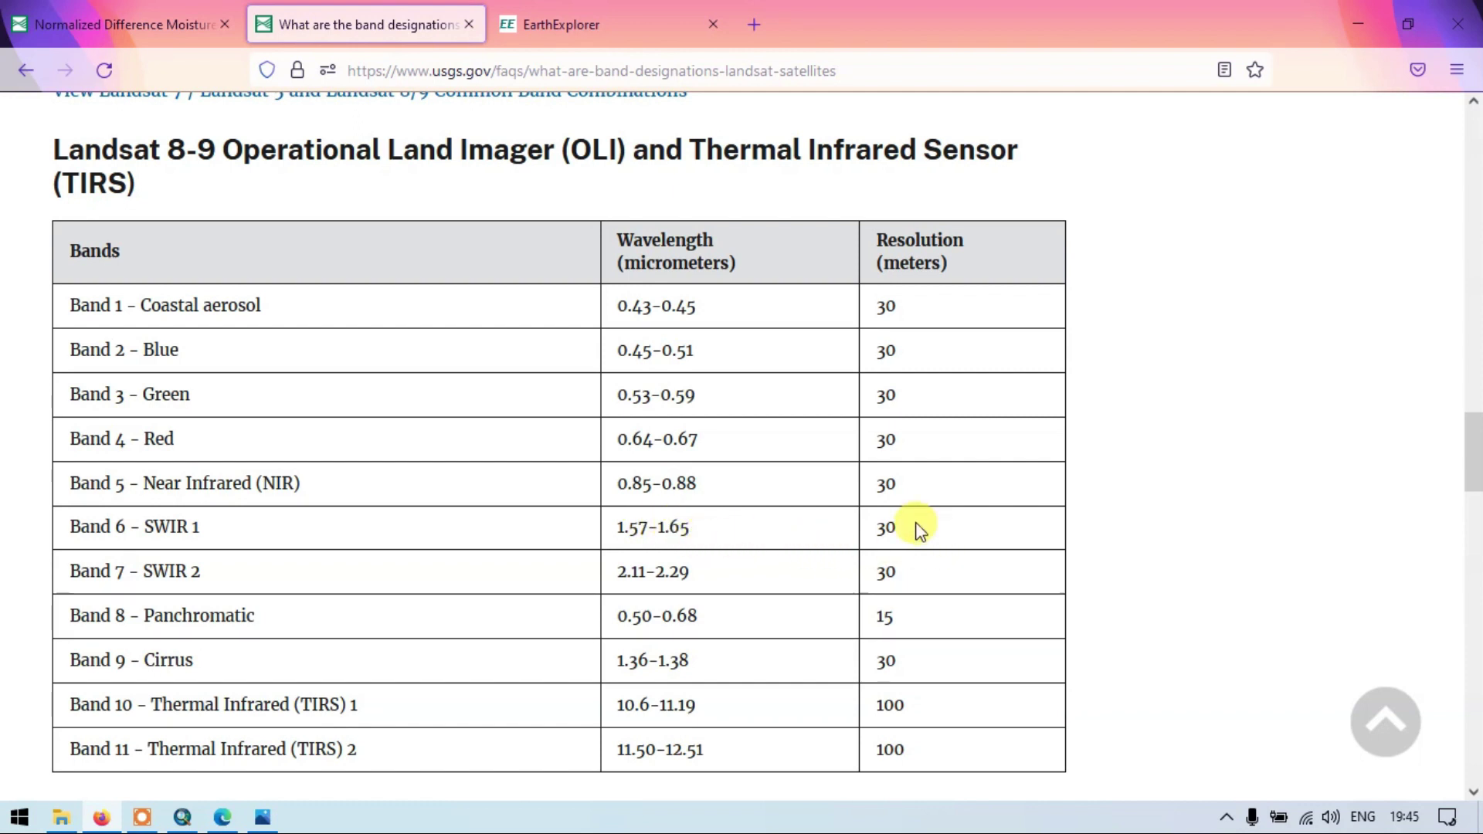
# Step: In EarthExplorer's search criteria, mark a search point in South Dakota at 44° 16' 40" N, 098° 24' 22" W
pyautogui.click(588, 24)
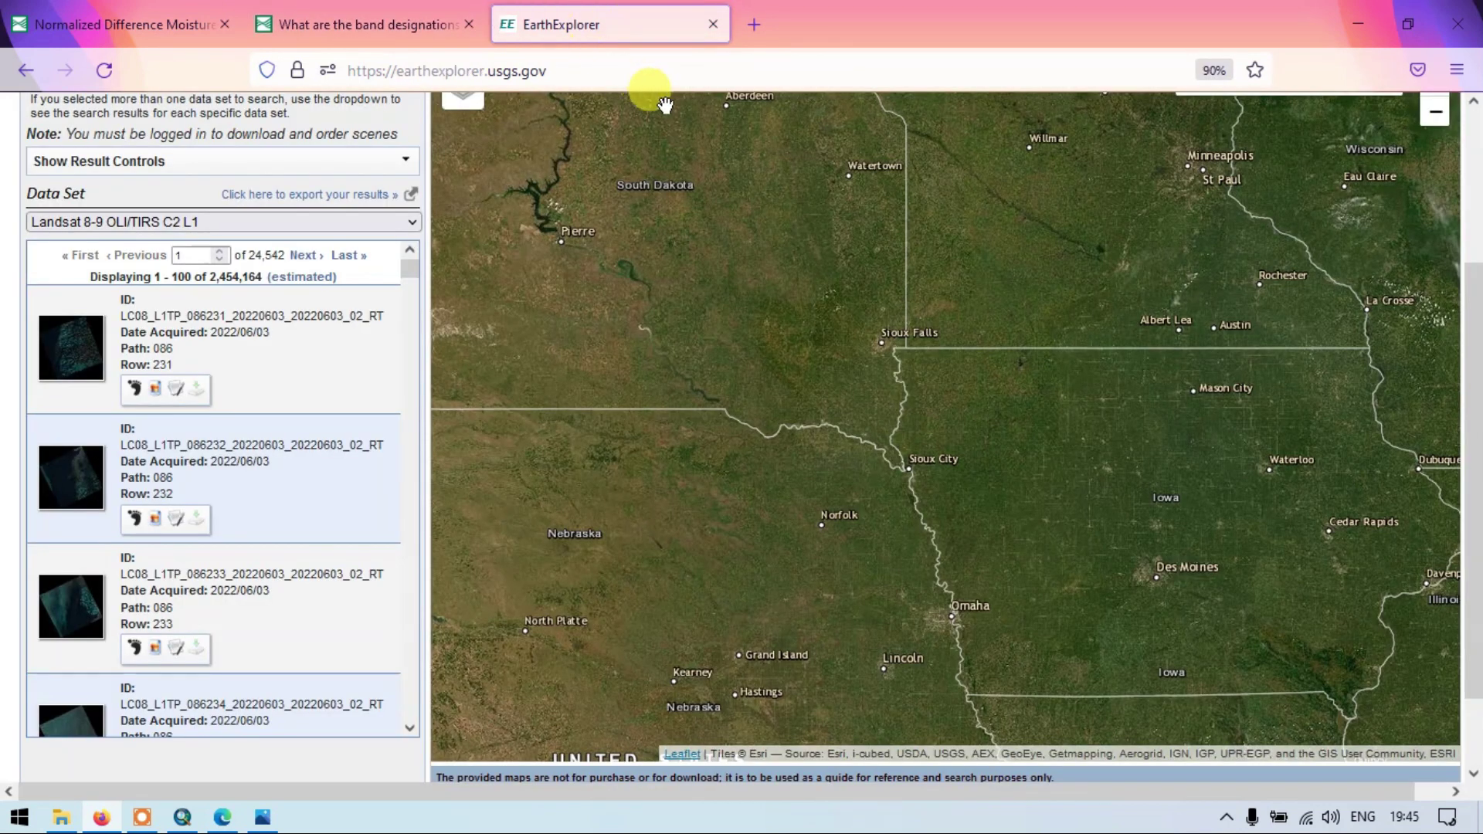
pyautogui.scroll(3, 397, 298)
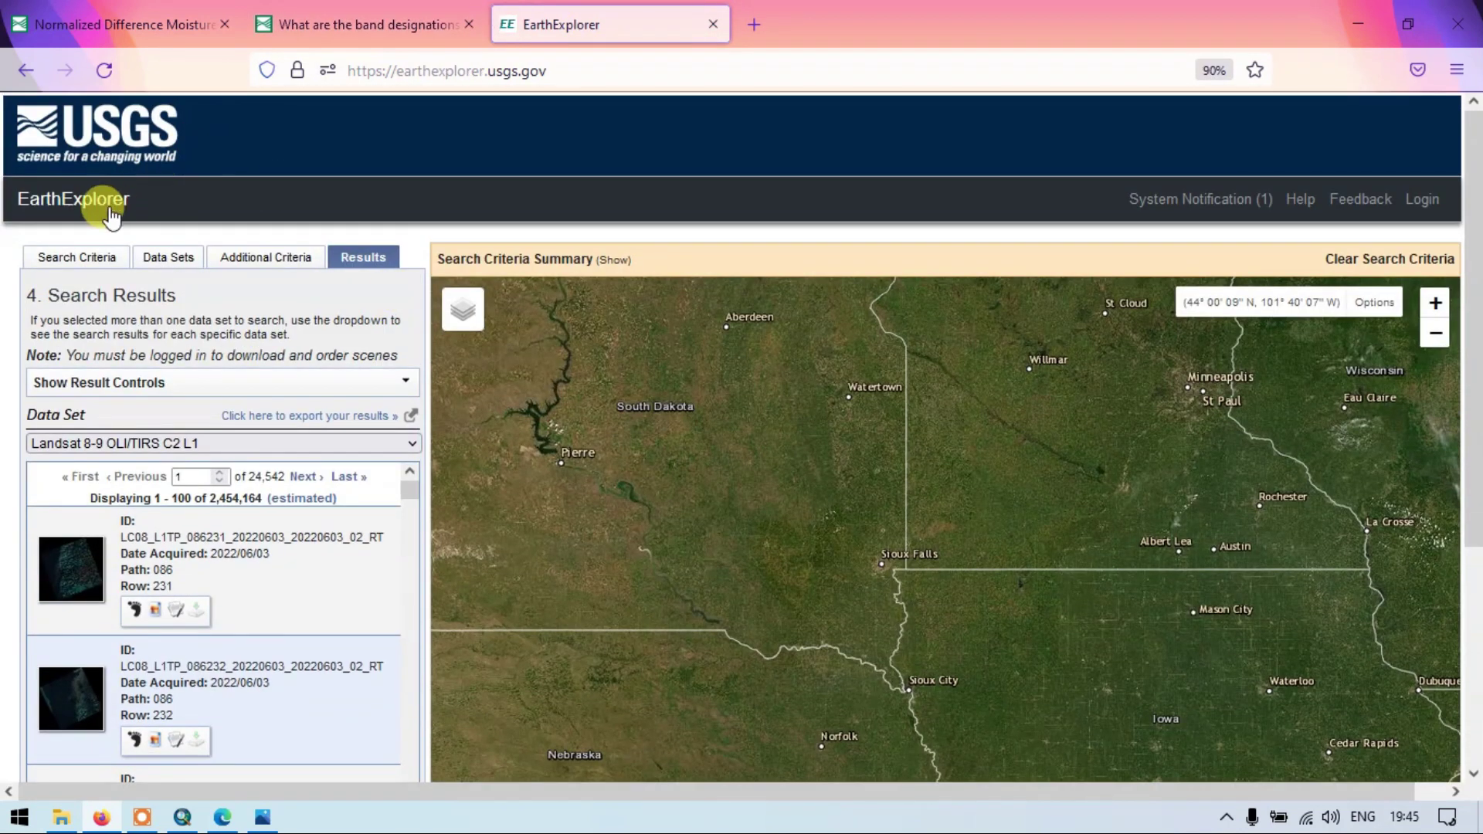
pyautogui.click(84, 263)
pyautogui.scroll(-2, 265, 442)
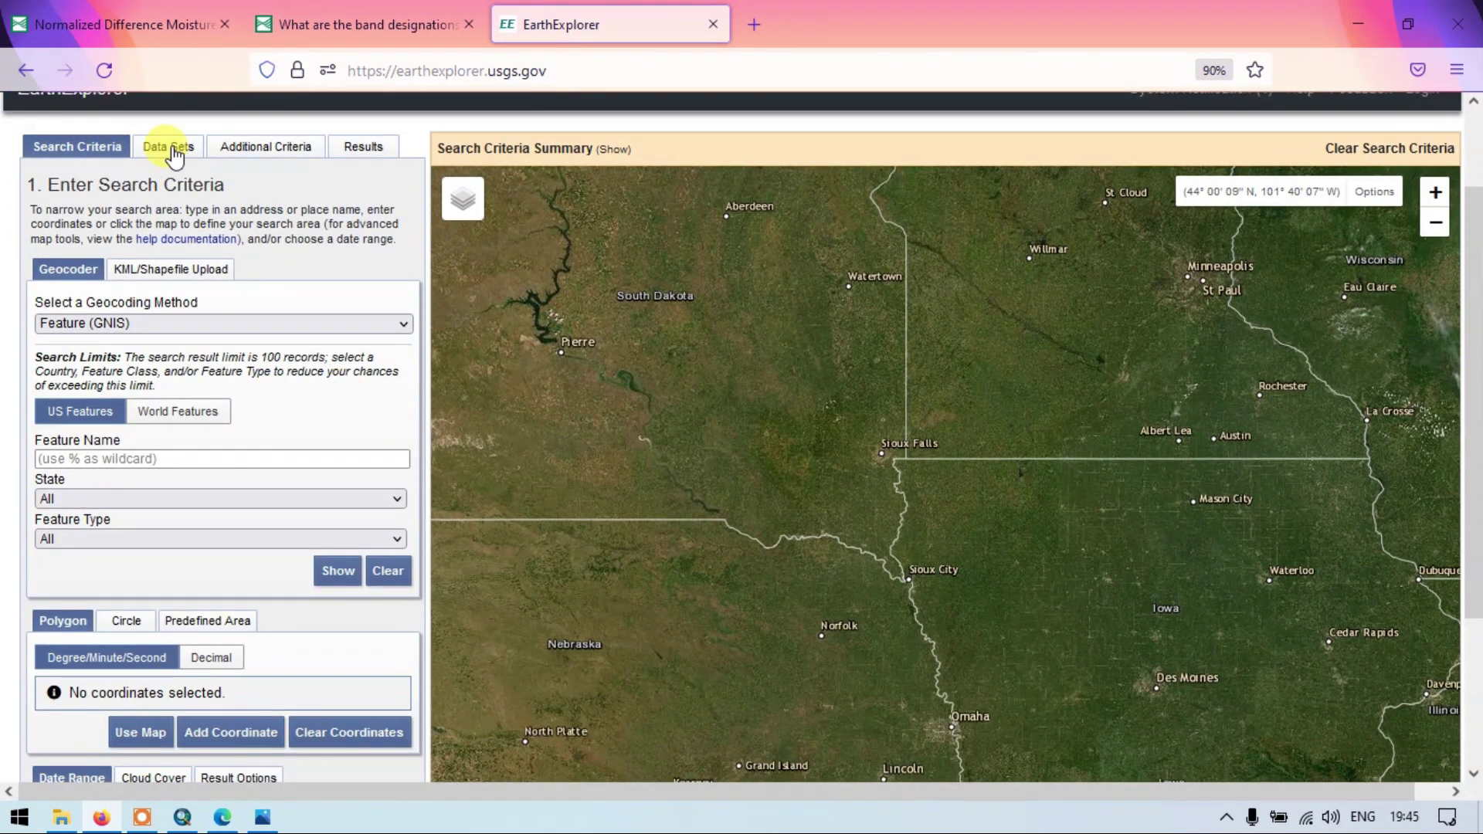
pyautogui.click(719, 348)
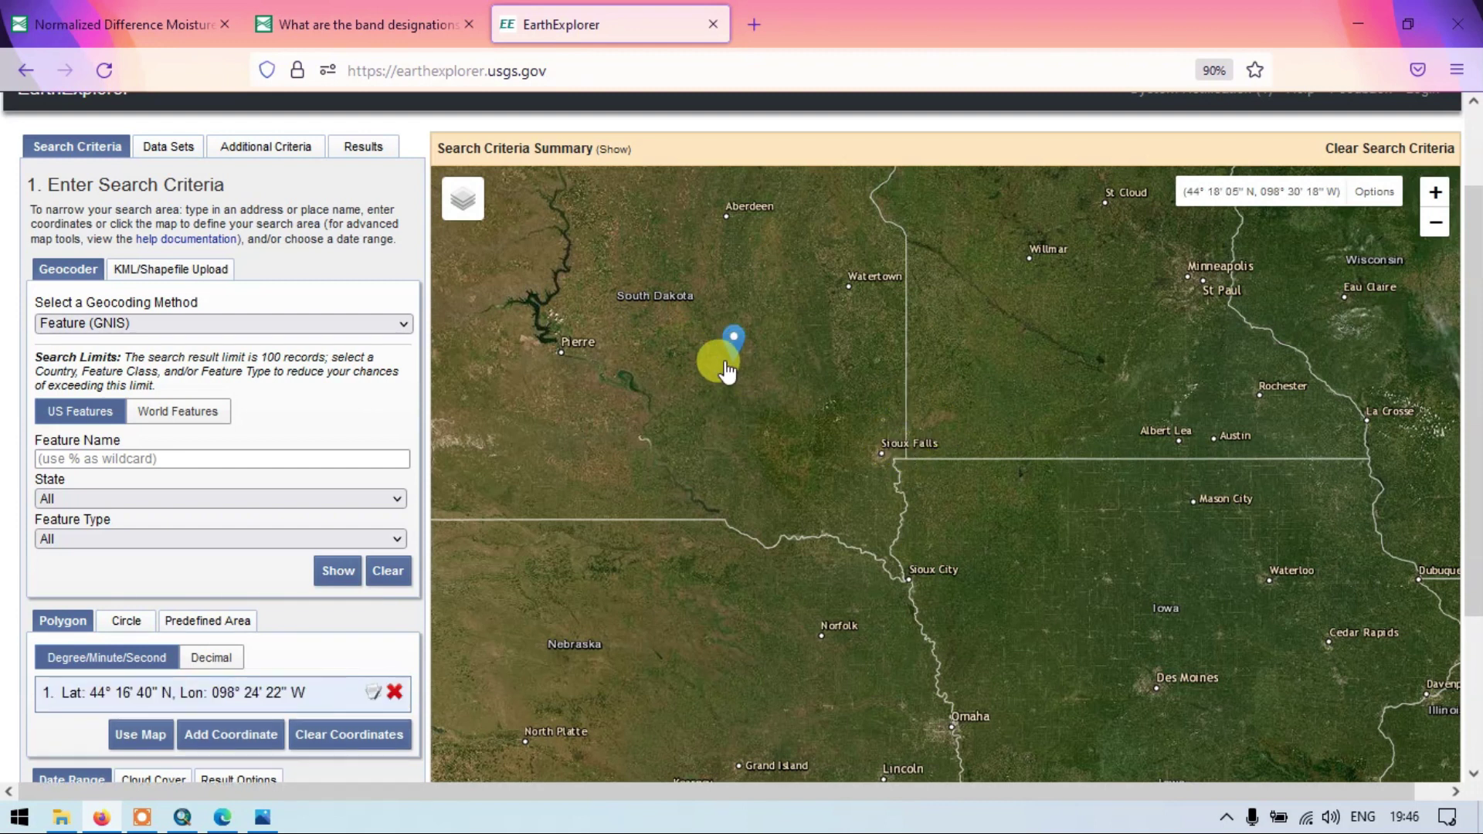
pyautogui.scroll(2, 727, 372)
pyautogui.scroll(-2, 726, 394)
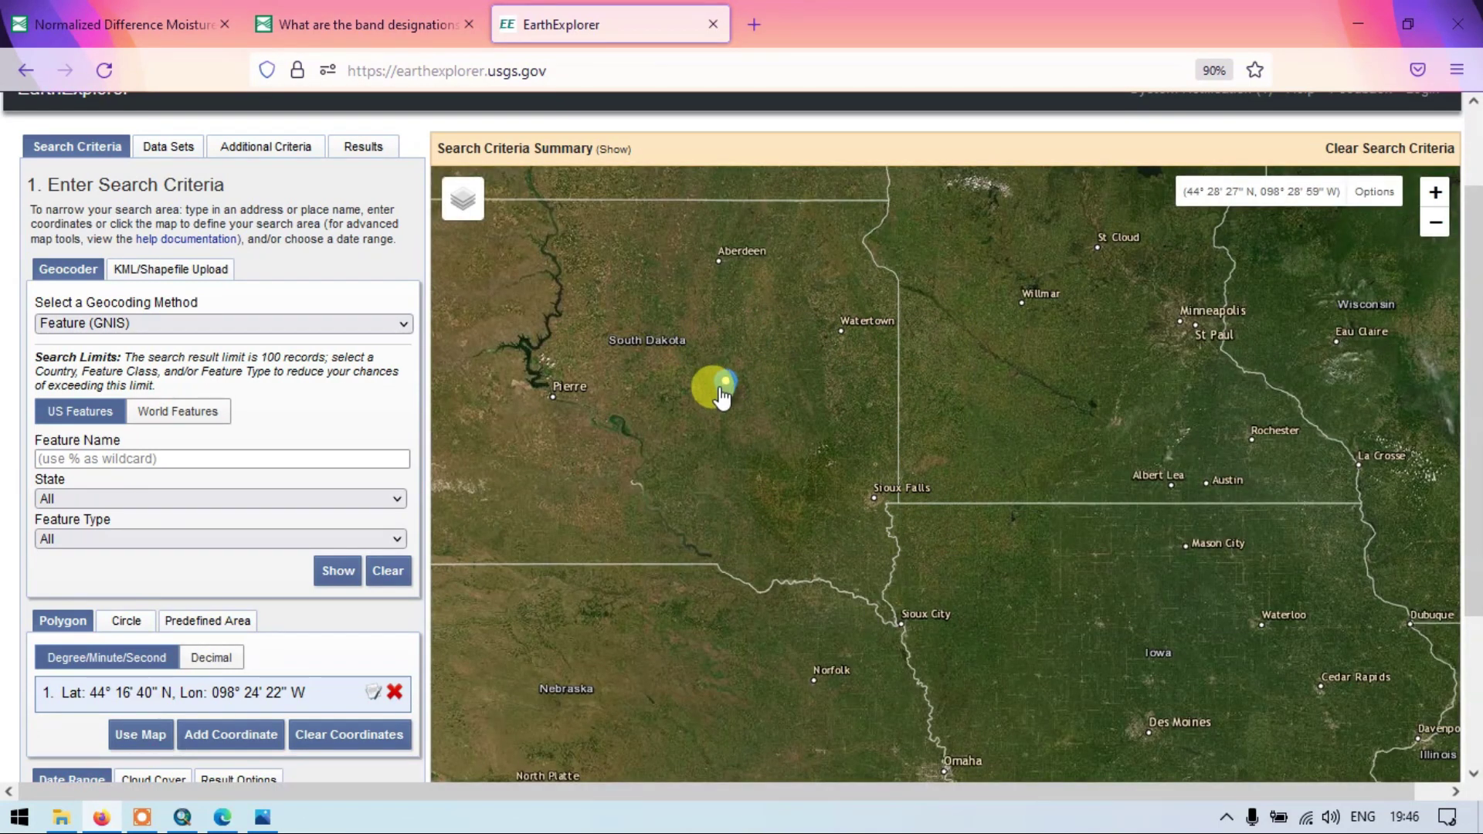
# Step: Select Landsat 8-9 OLI/TIRS C2 L1 under Landsat Collection 2 Level-1 as the data set to search
pyautogui.click(168, 148)
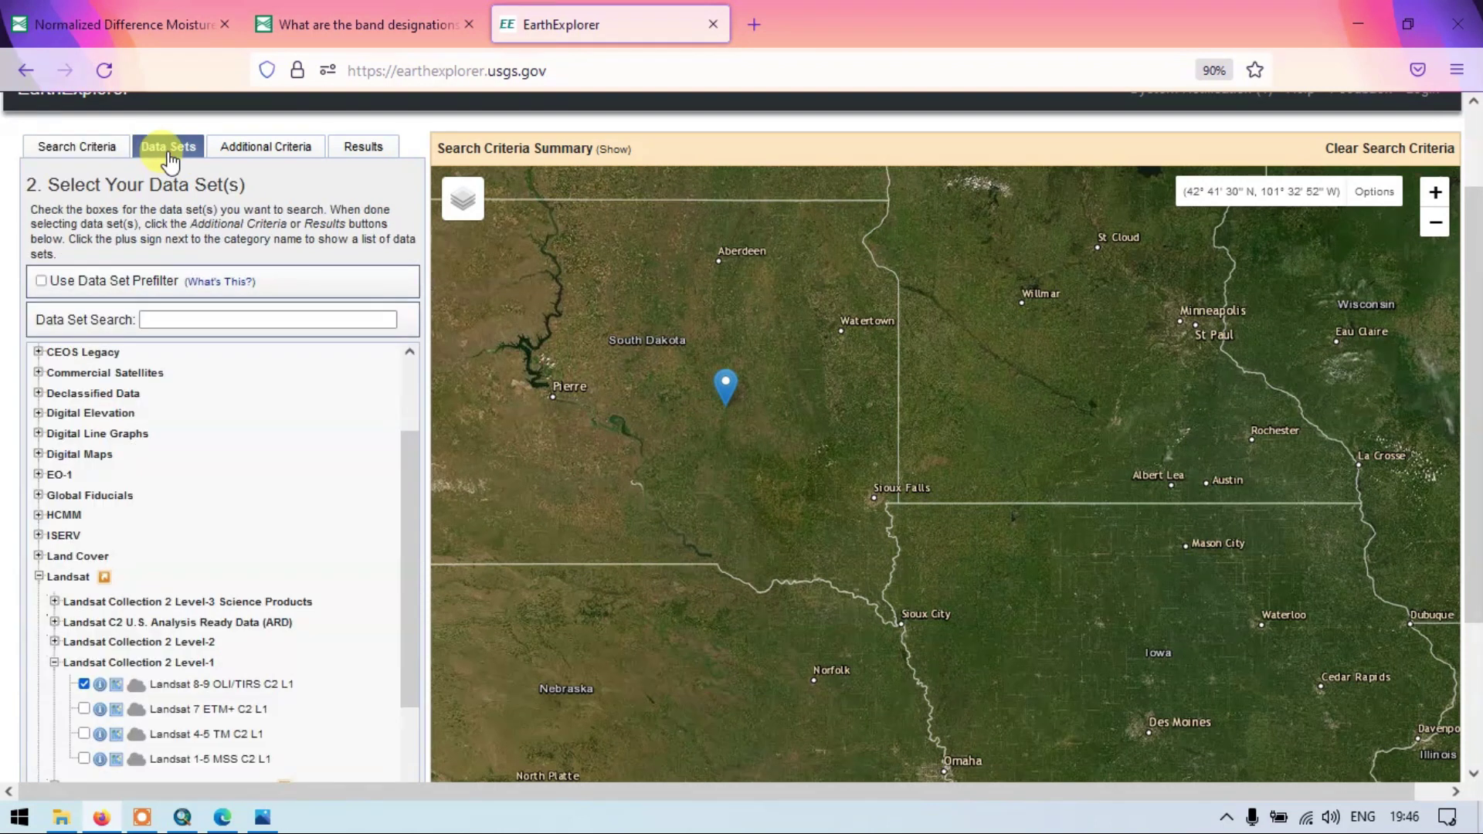
pyautogui.click(39, 578)
pyautogui.scroll(-3, 95, 644)
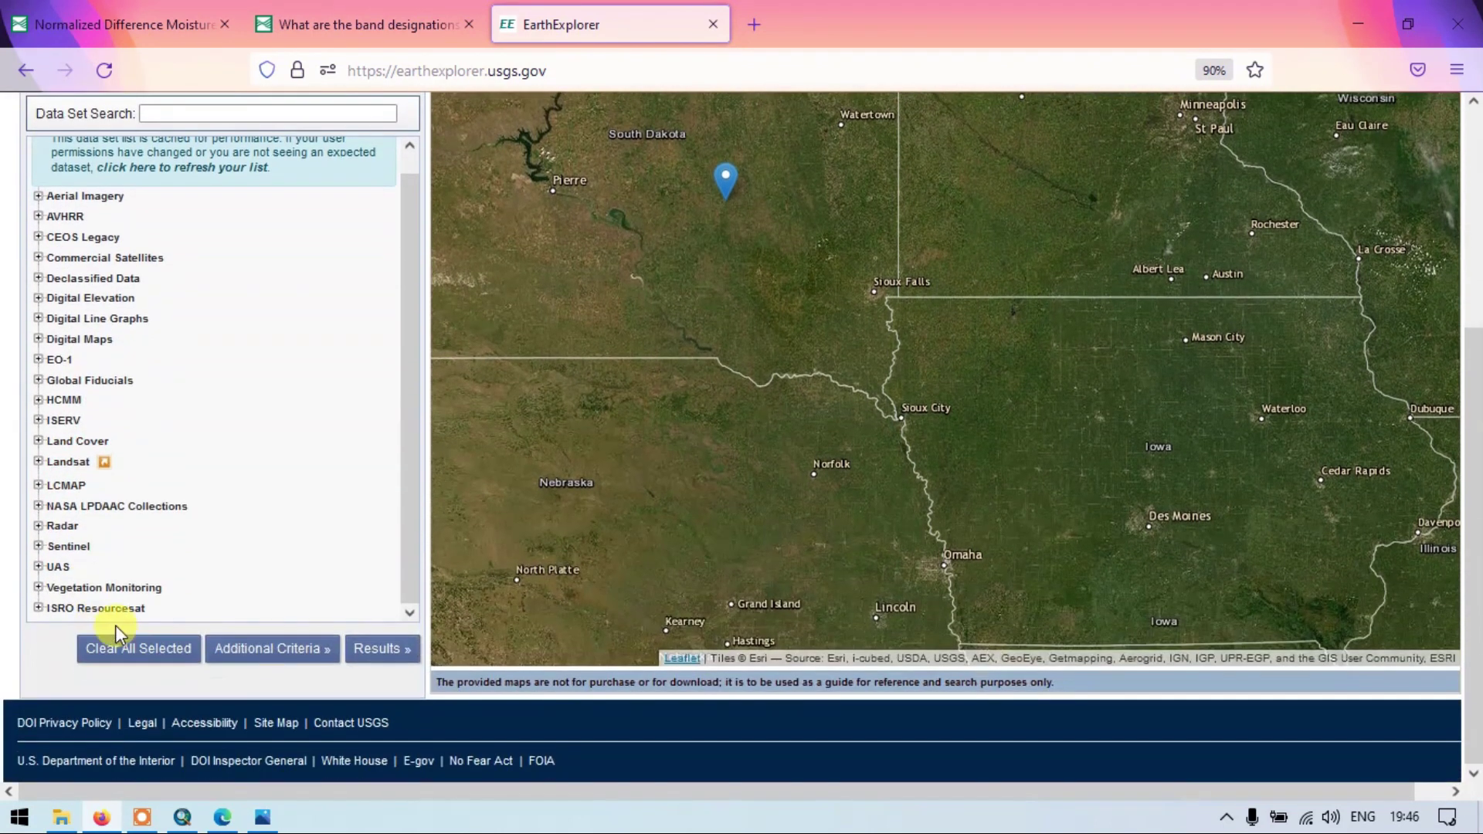
pyautogui.click(38, 462)
pyautogui.scroll(-2, 81, 530)
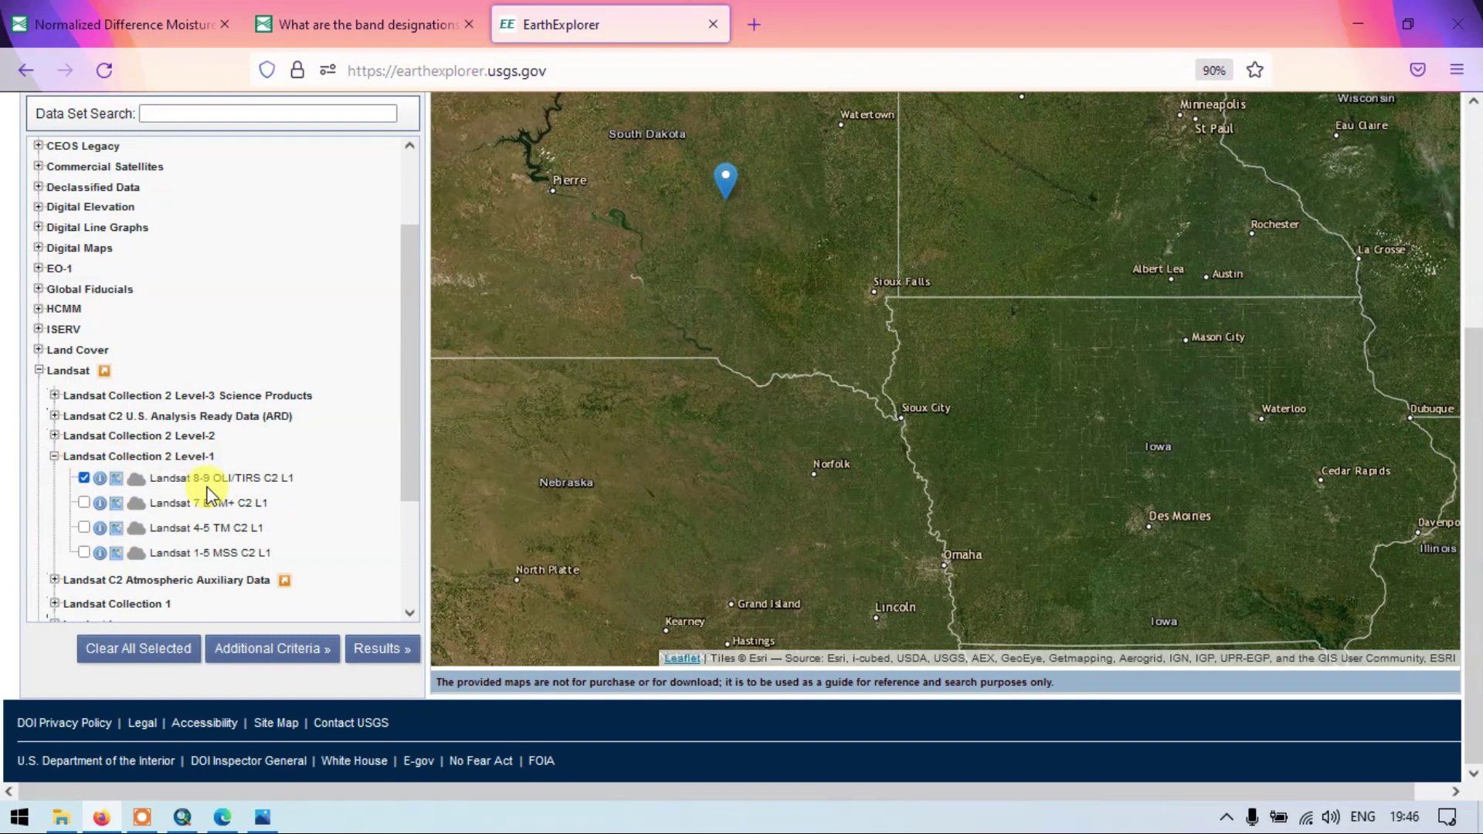
pyautogui.click(83, 478)
pyautogui.click(84, 479)
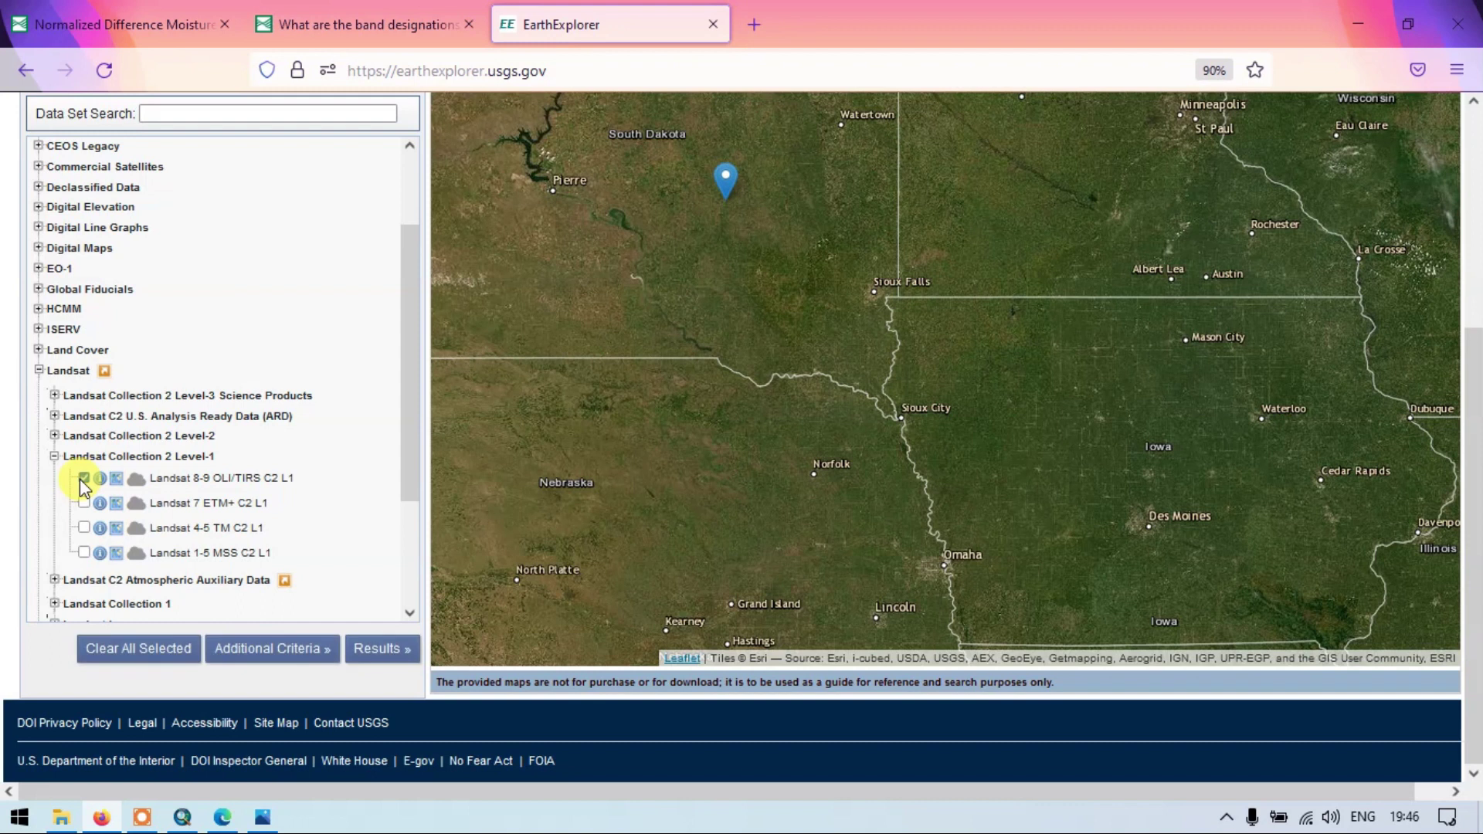
# Step: List the matching scenes and try to open the download options of the scene acquired 2022/06/02
pyautogui.click(382, 650)
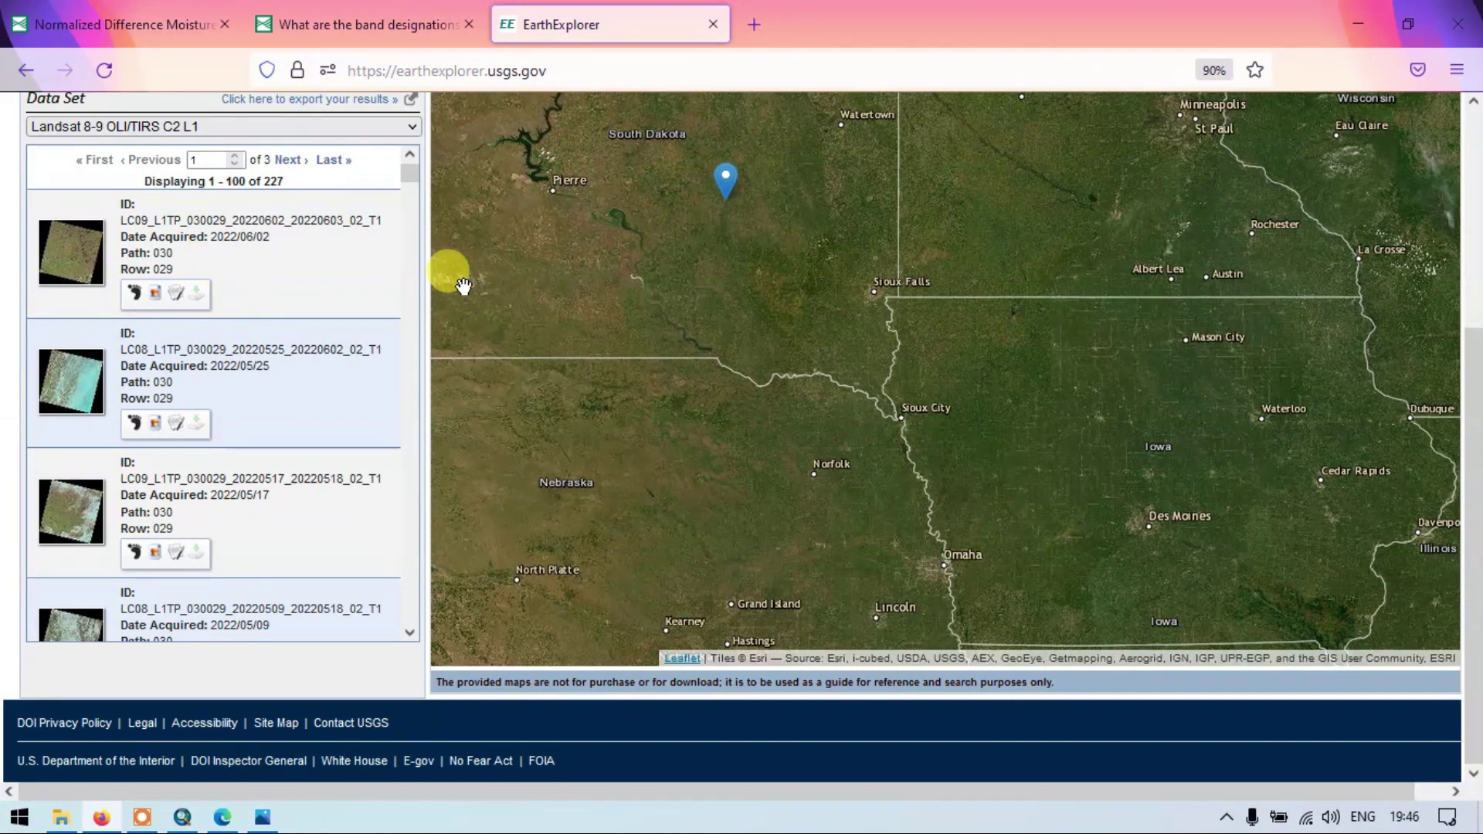
pyautogui.click(198, 294)
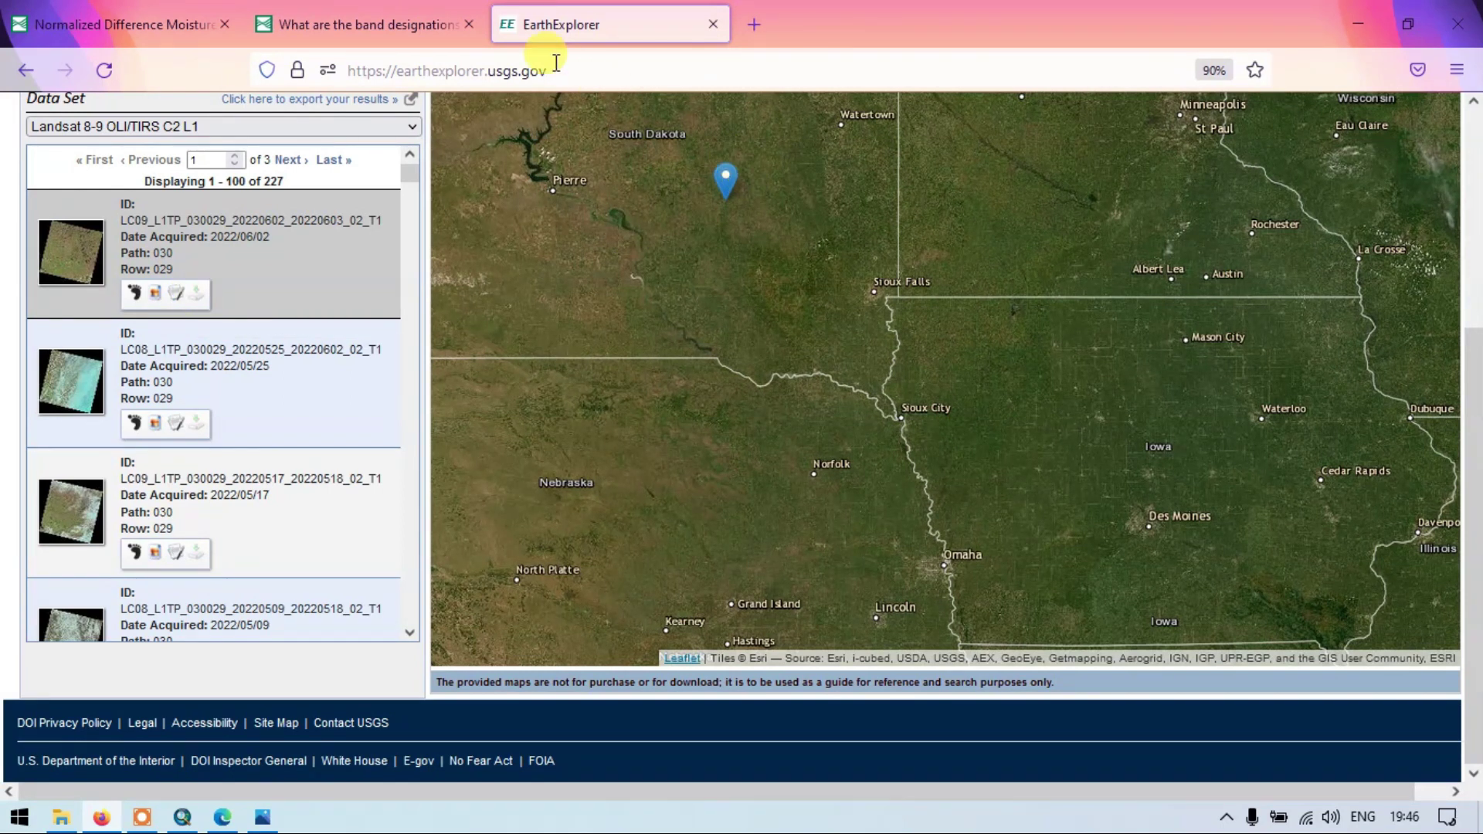
# Step: Switch to File Explorer and inspect the Landsat archive's extraction options and the extracted band files in the Satellite_imag folder
pyautogui.click(369, 22)
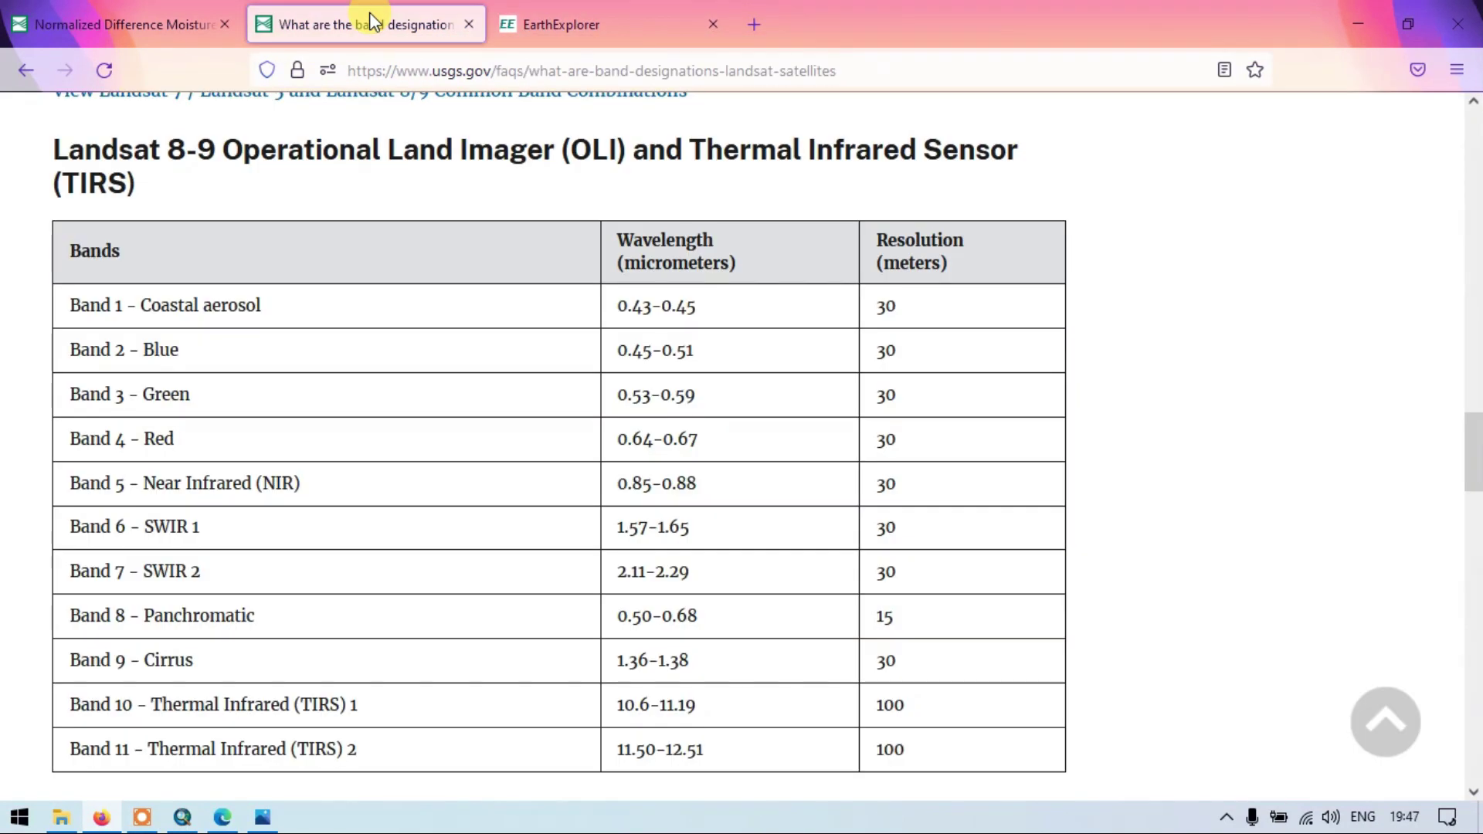
pyautogui.click(183, 819)
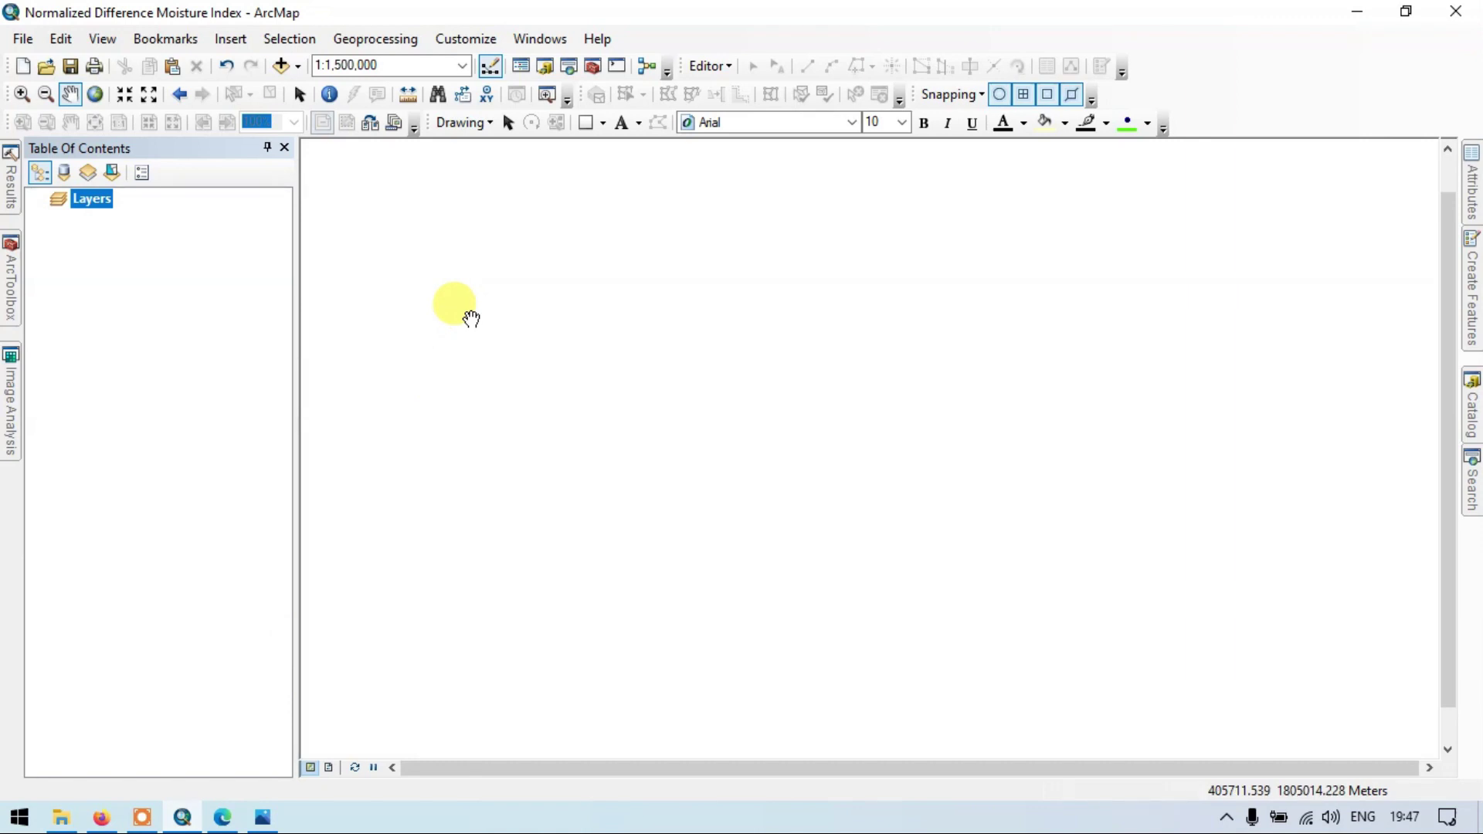
pyautogui.click(61, 817)
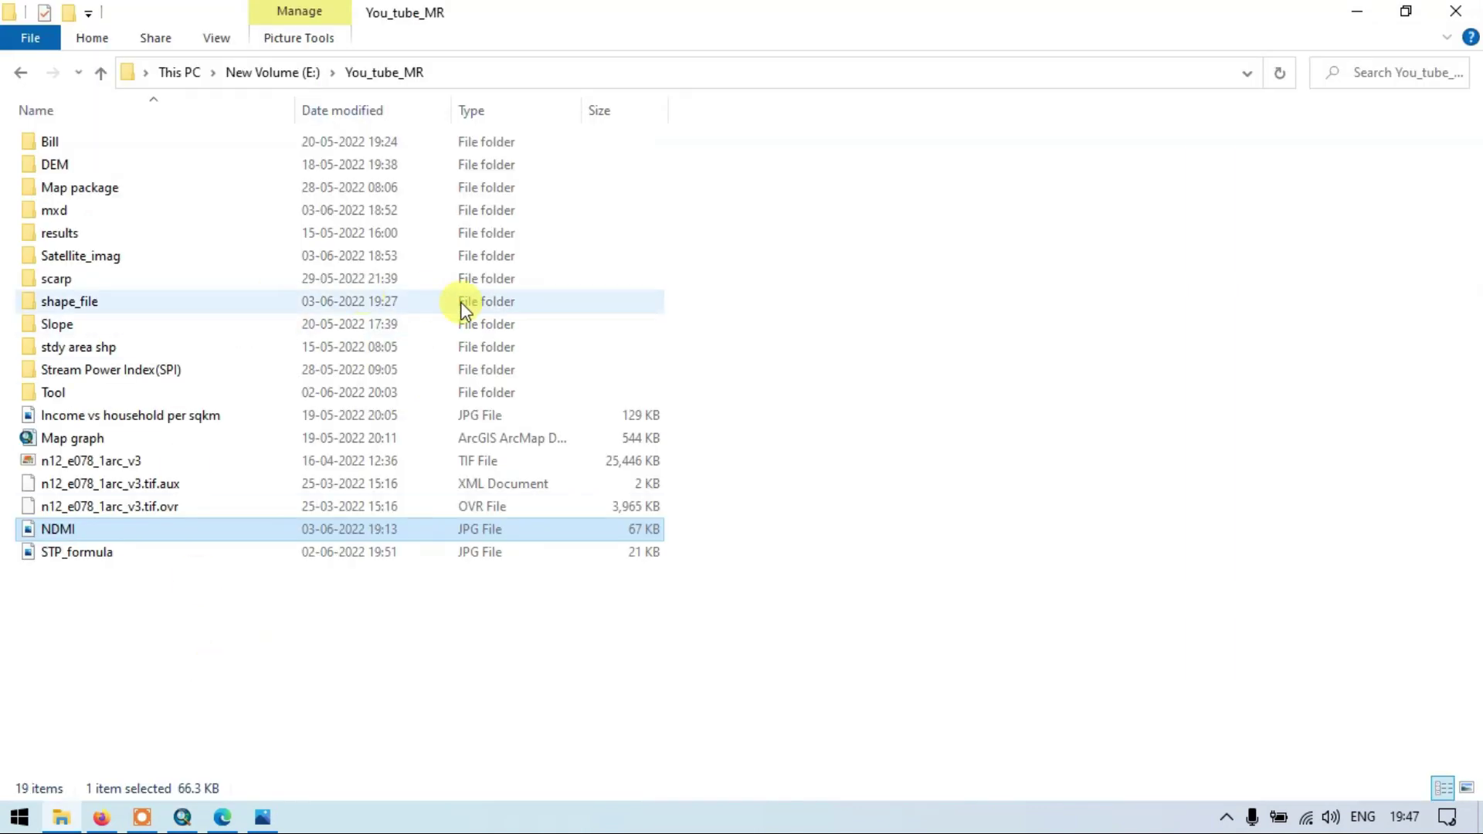
pyautogui.doubleClick(107, 256)
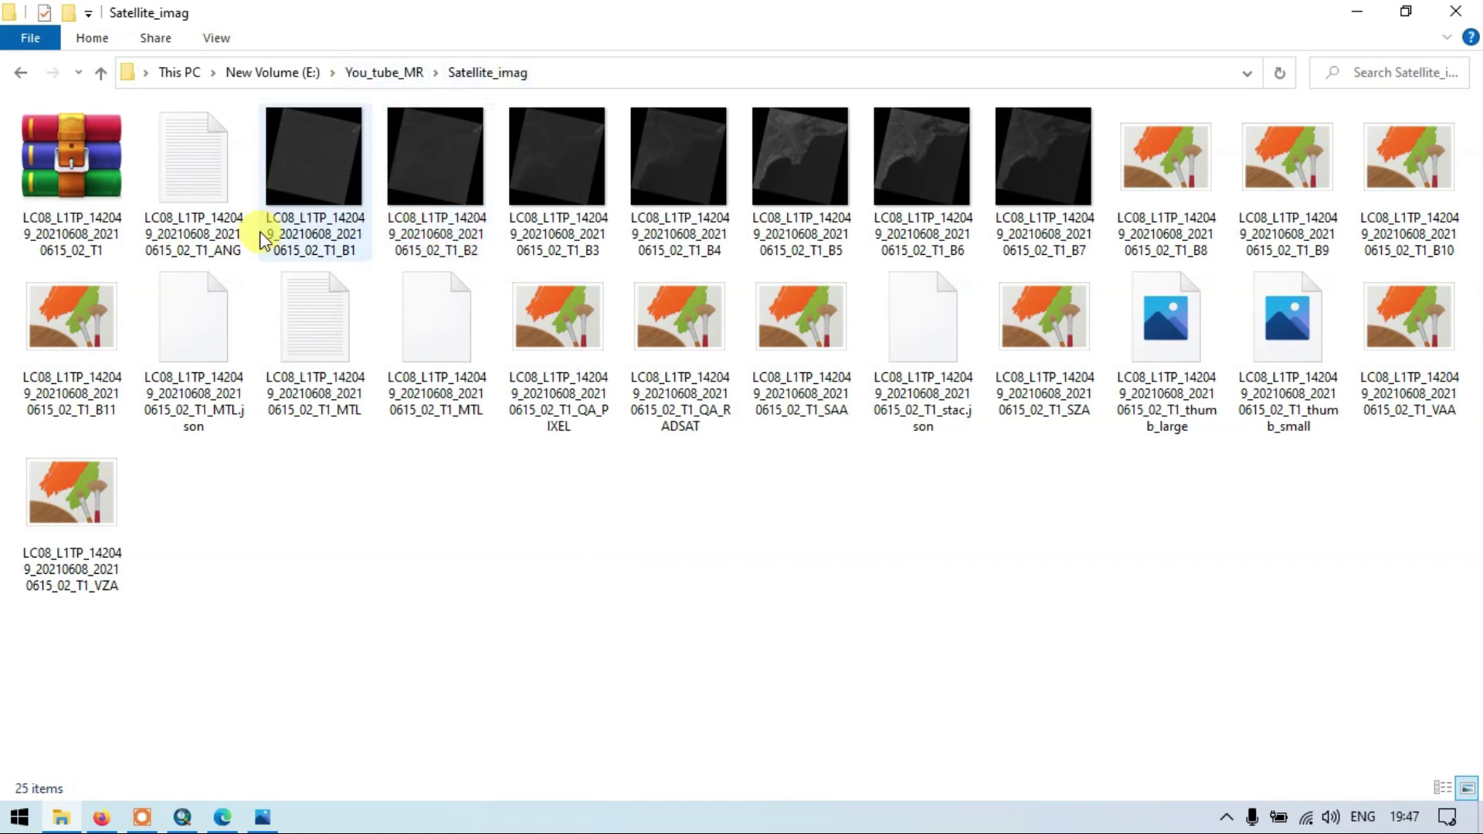
pyautogui.rightClick(82, 161)
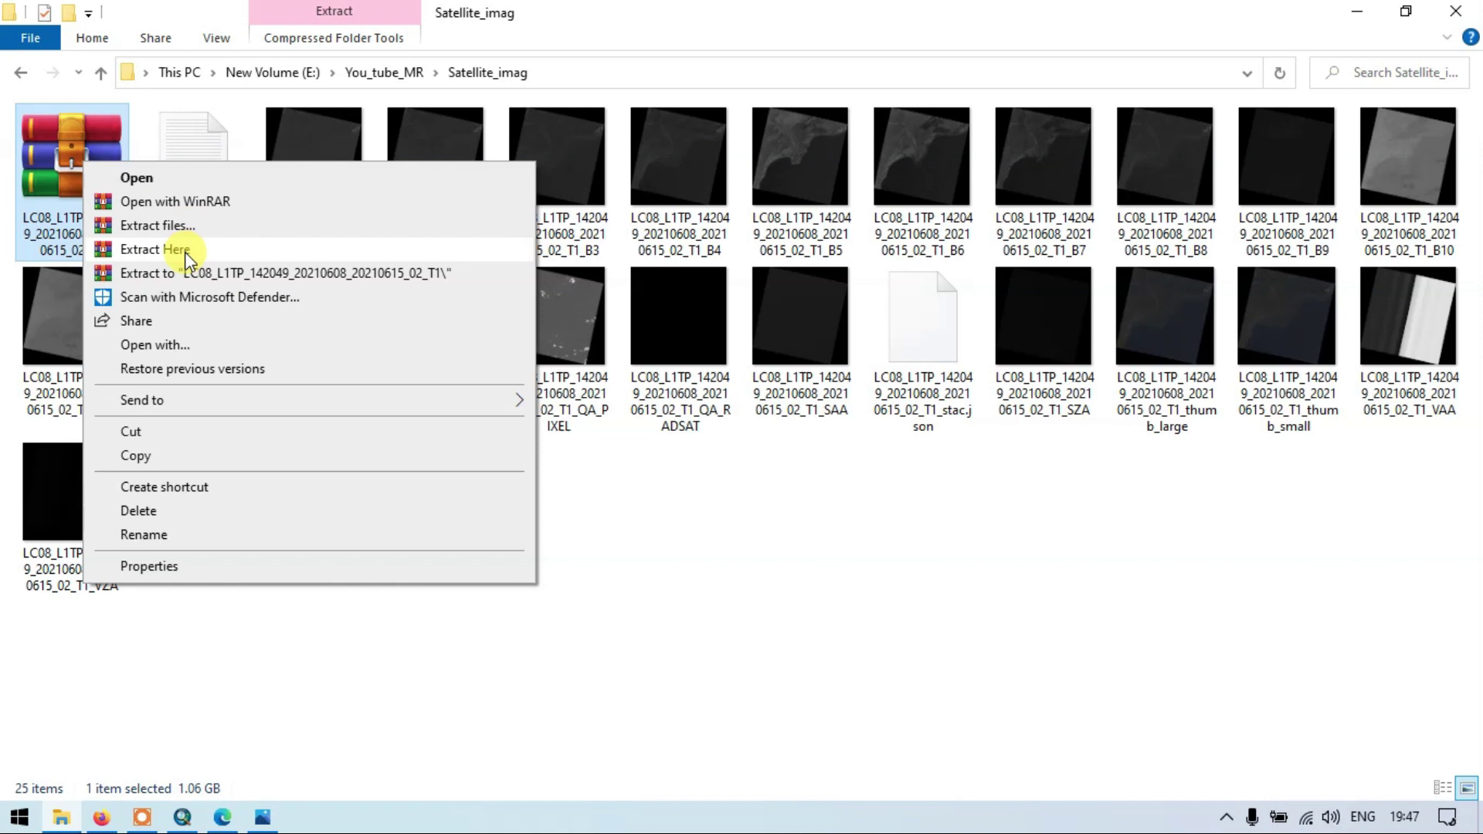
pyautogui.click(716, 595)
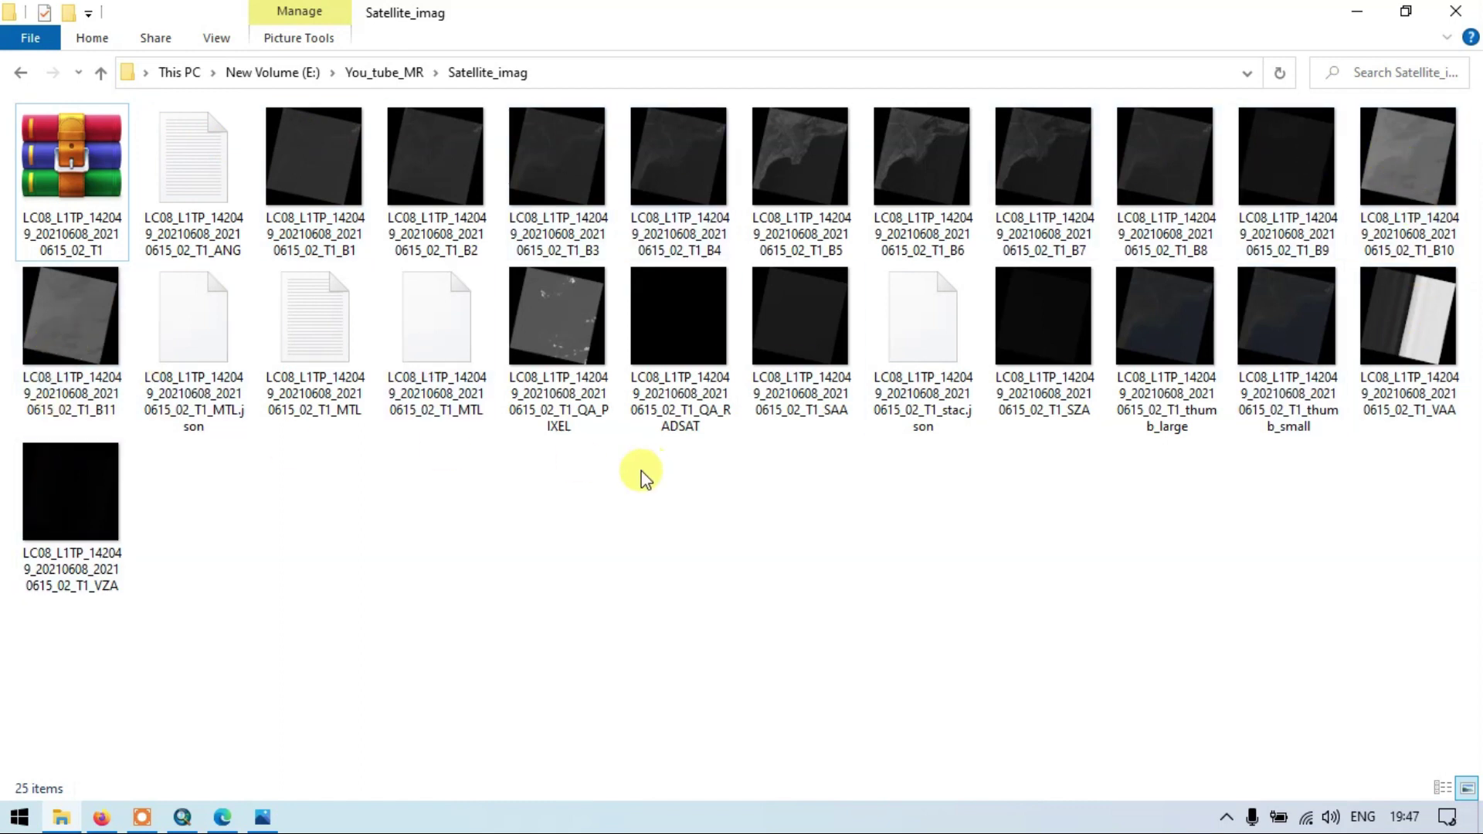
pyautogui.click(1363, 15)
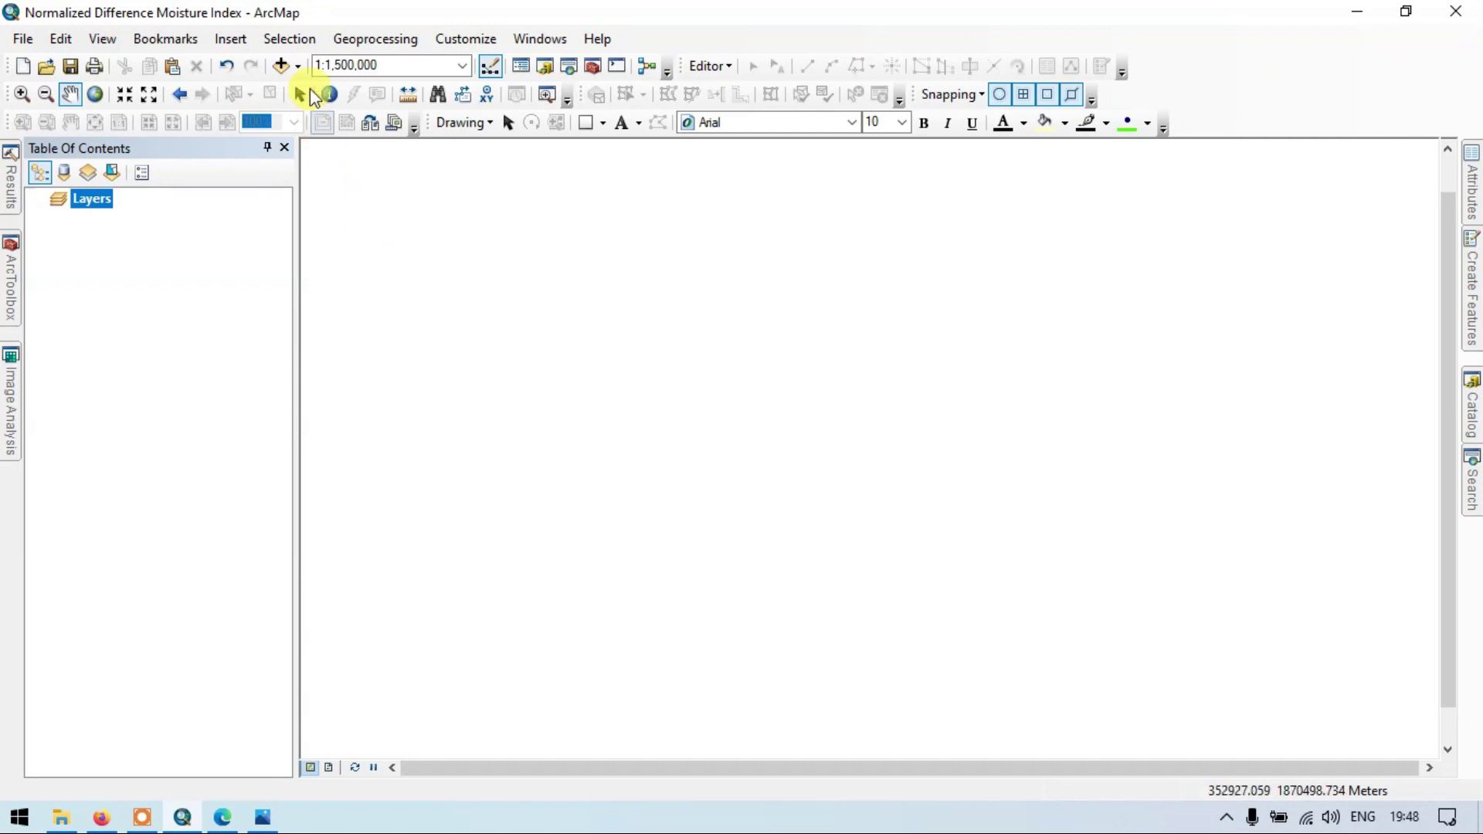
# Step: In ArcMap, add the band 5 and band 6 TIFs from the Satellite_imag folder, checking the choice against the USGS NDMI formula
pyautogui.click(297, 66)
pyautogui.click(338, 92)
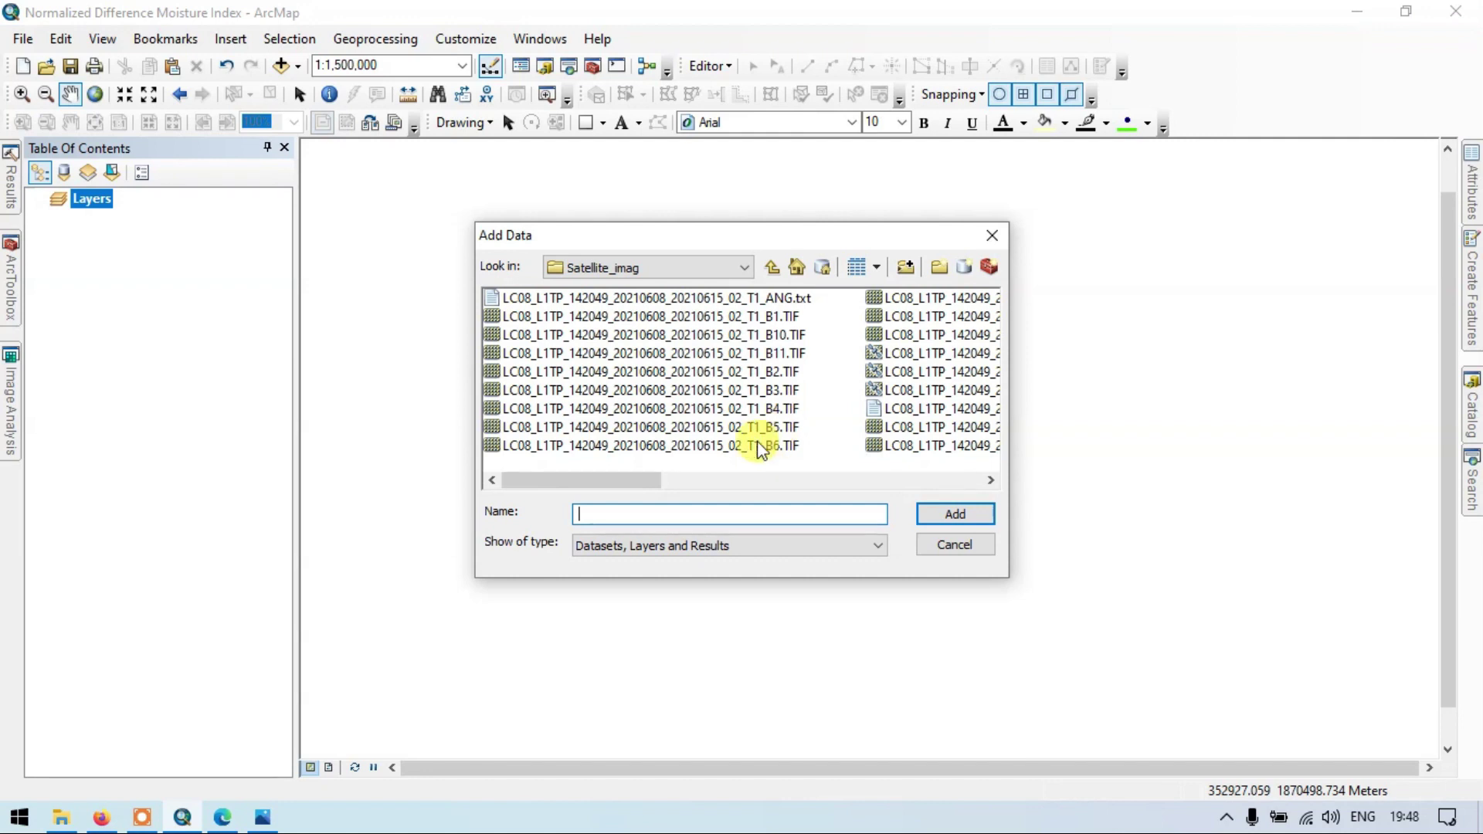
pyautogui.click(99, 824)
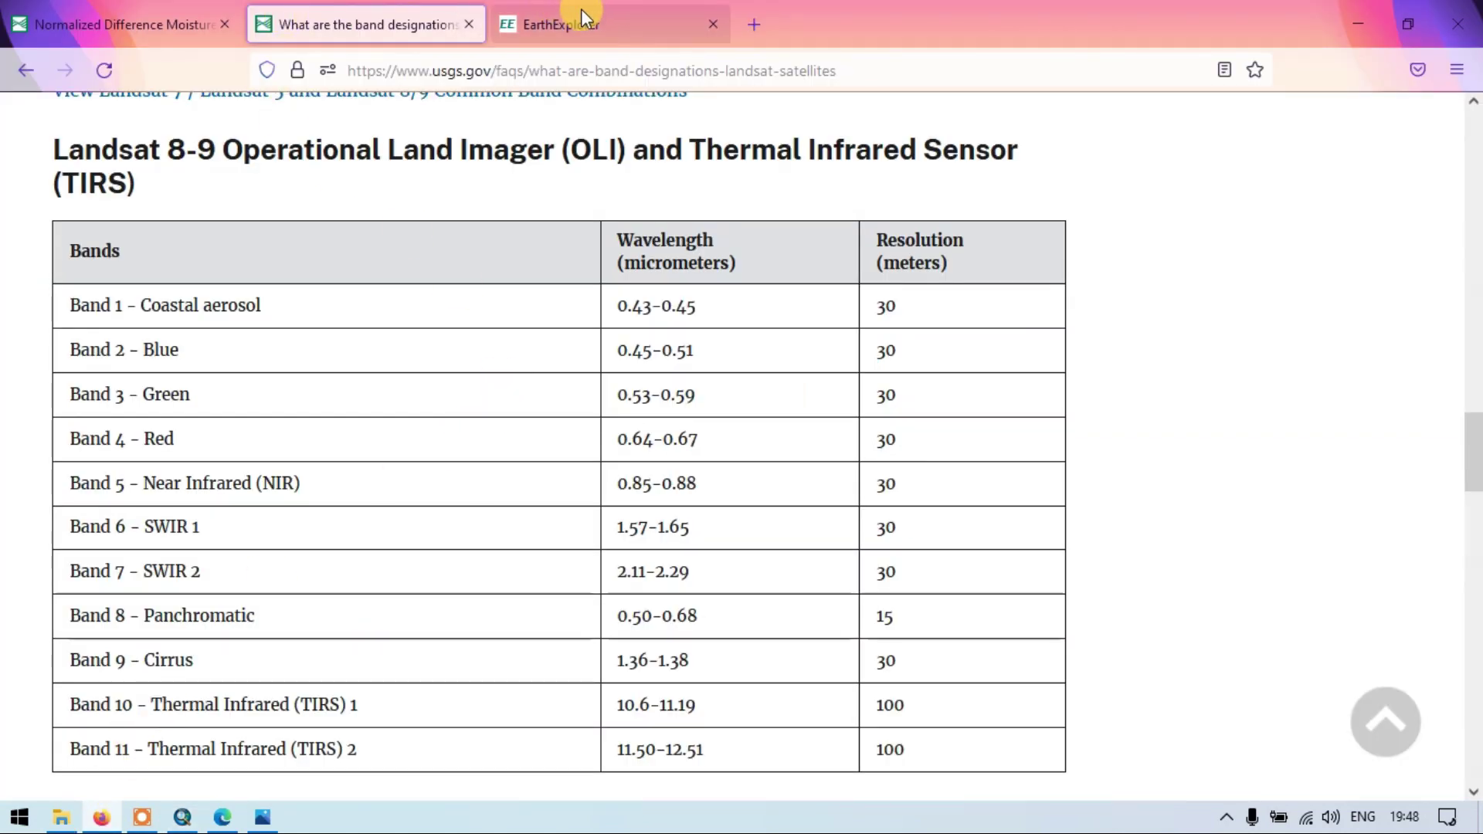
pyautogui.click(124, 24)
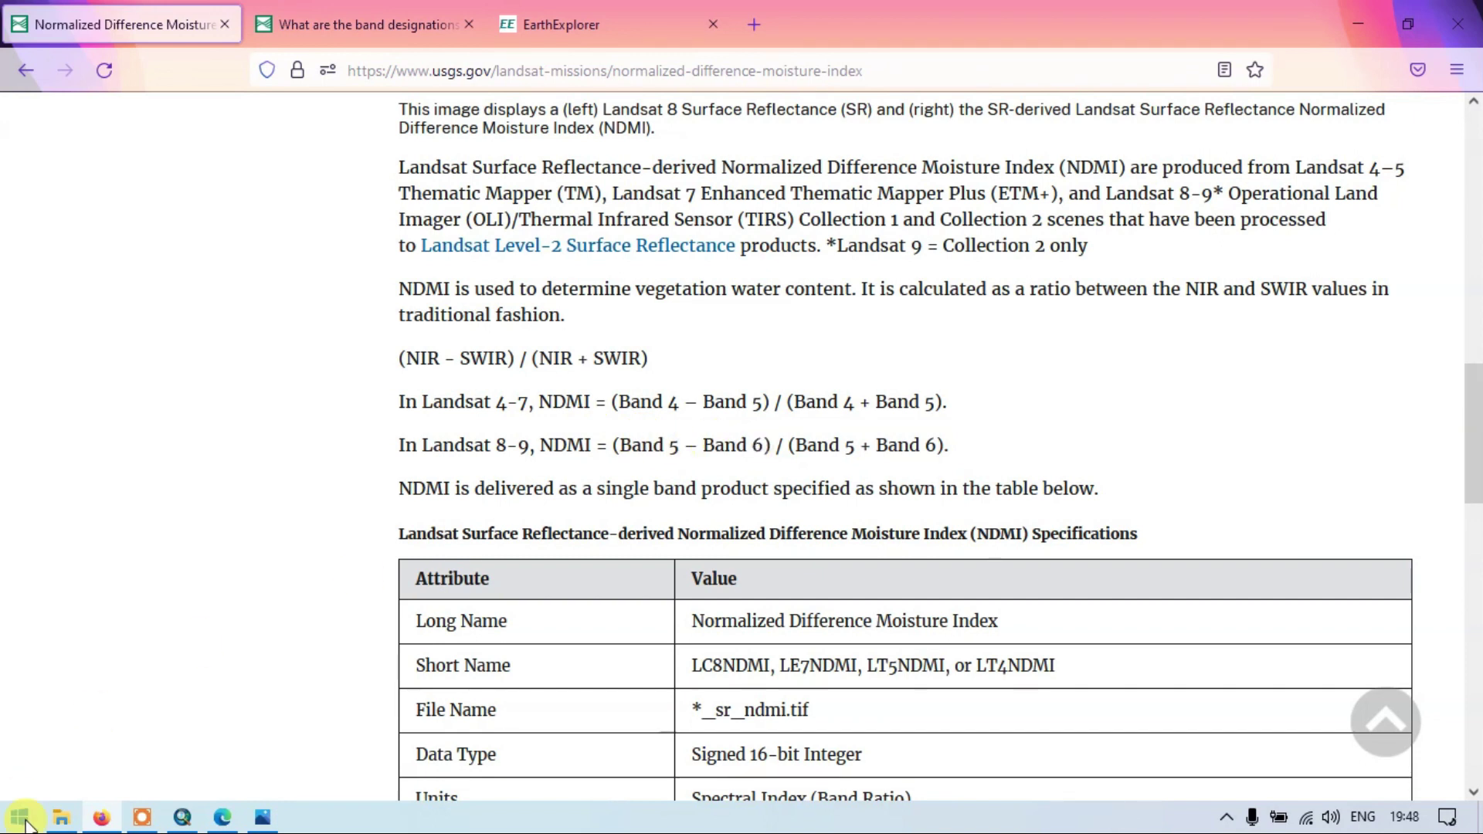
pyautogui.click(181, 818)
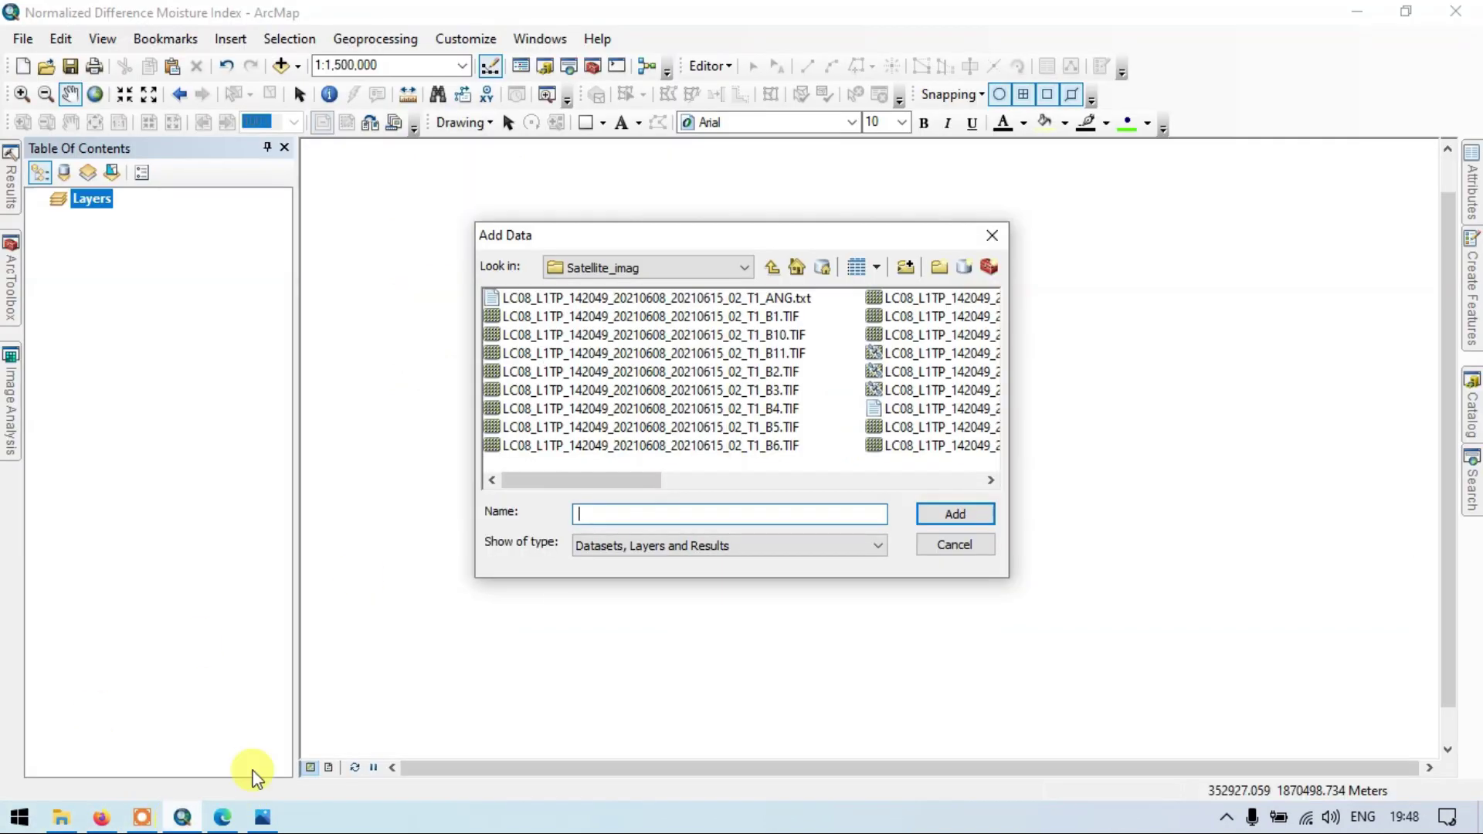
pyautogui.click(775, 427)
pyautogui.keyDown('shift'); pyautogui.click(775, 445); pyautogui.keyUp('shift')
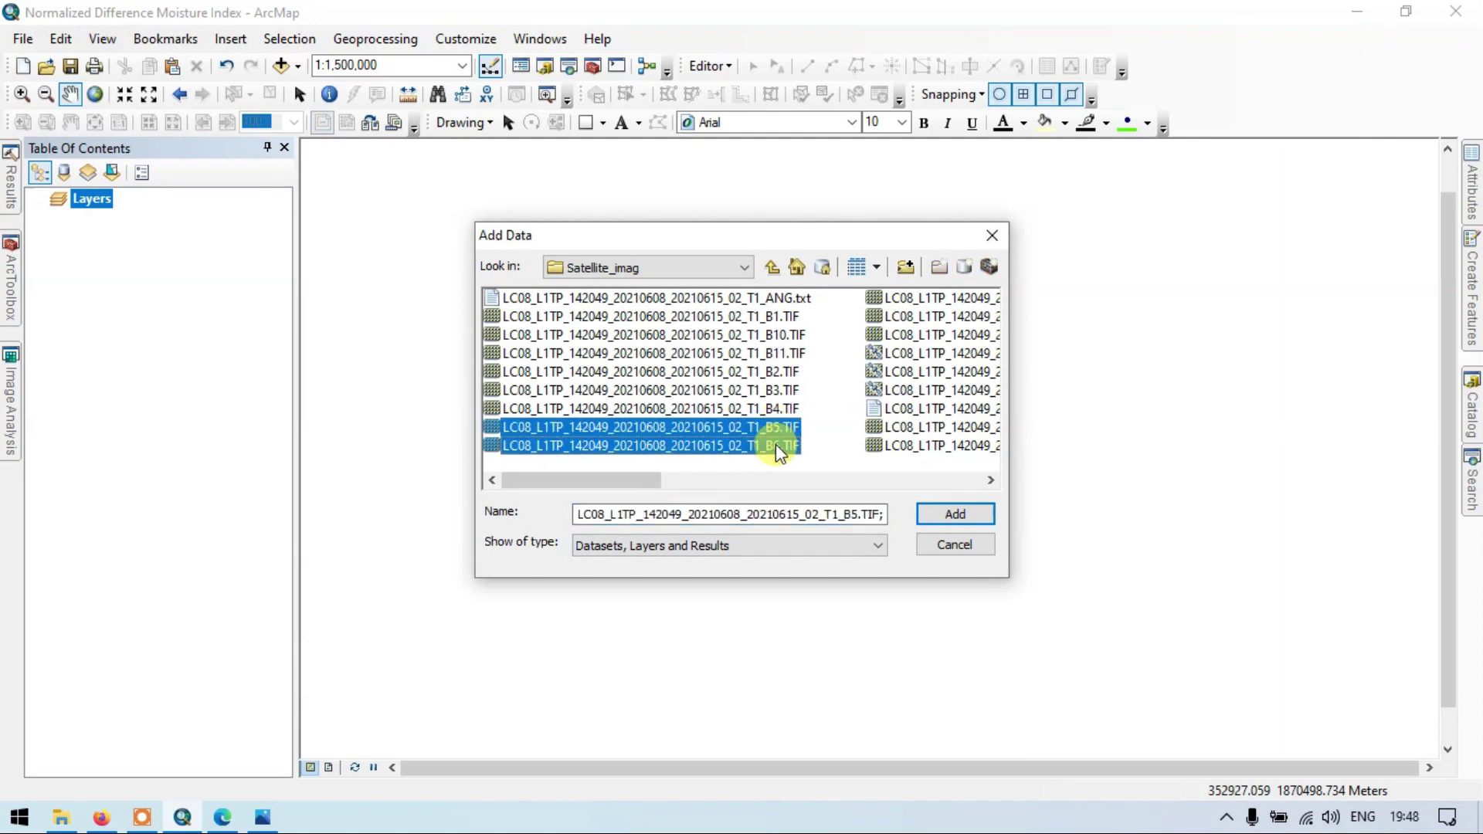
pyautogui.click(976, 511)
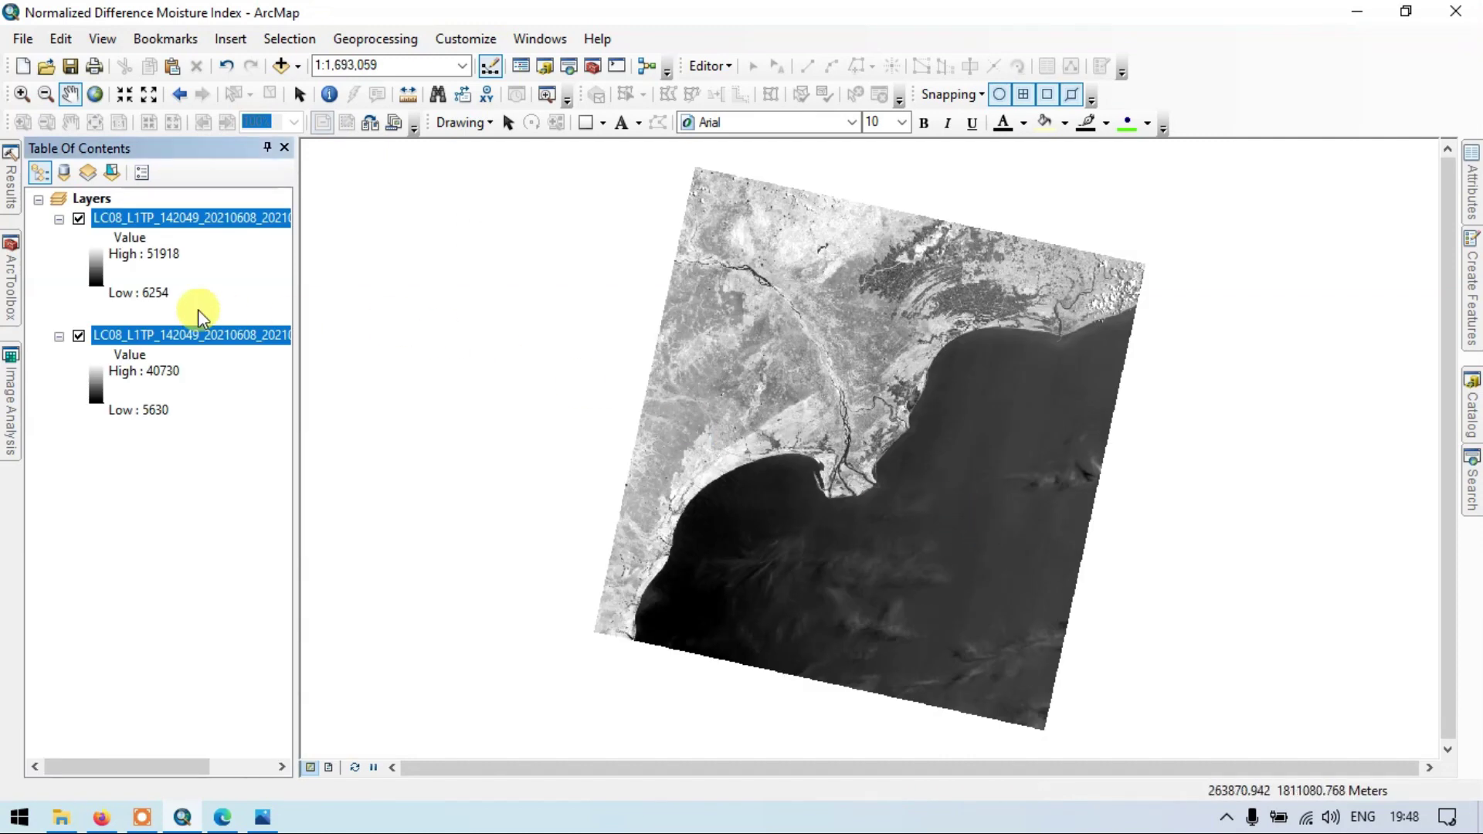
# Step: Open the Raster Calculator from the Map Algebra tools of Spatial Analyst
pyautogui.moveTo(11, 272)
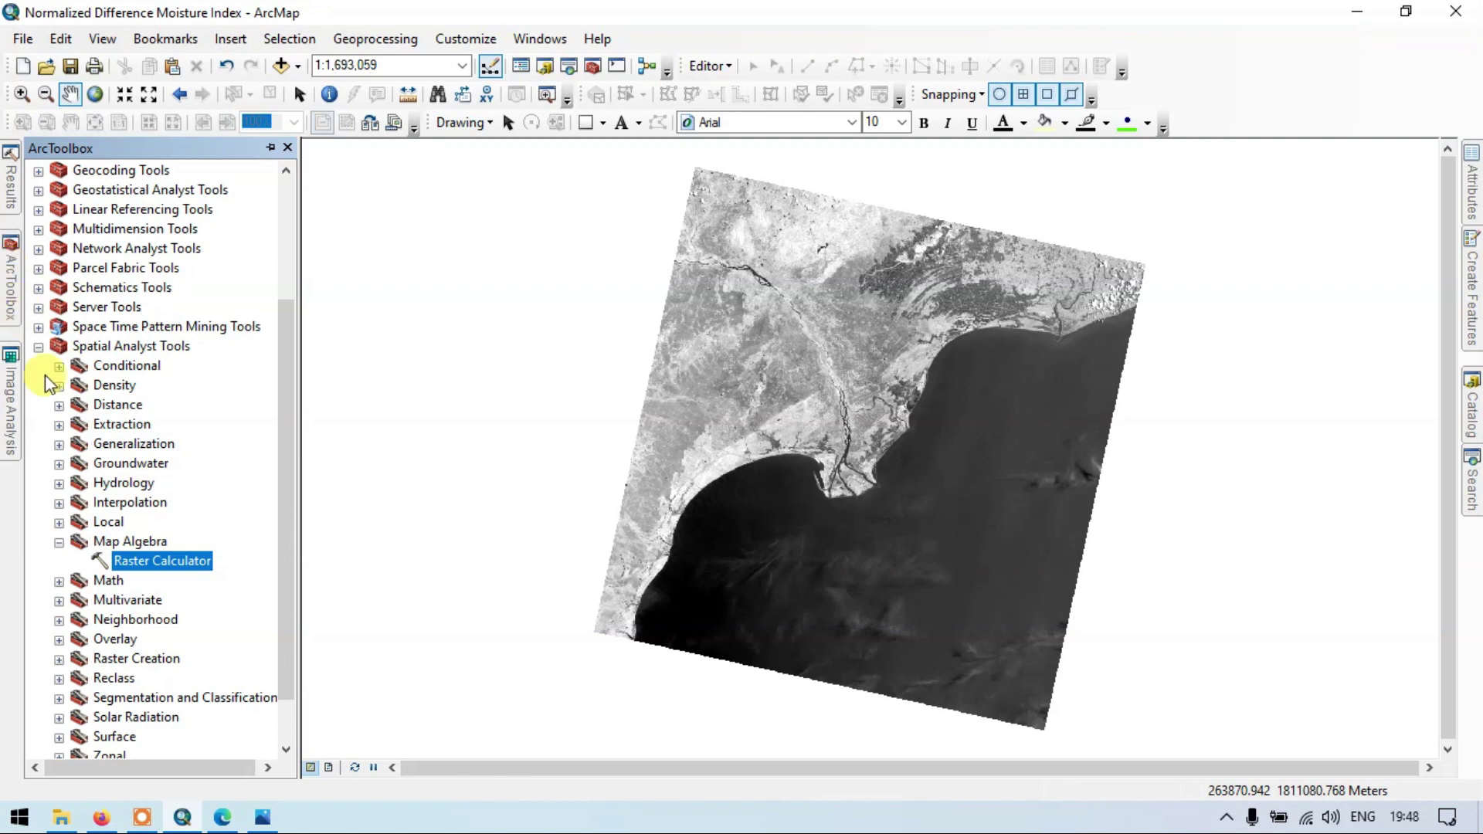
pyautogui.click(107, 348)
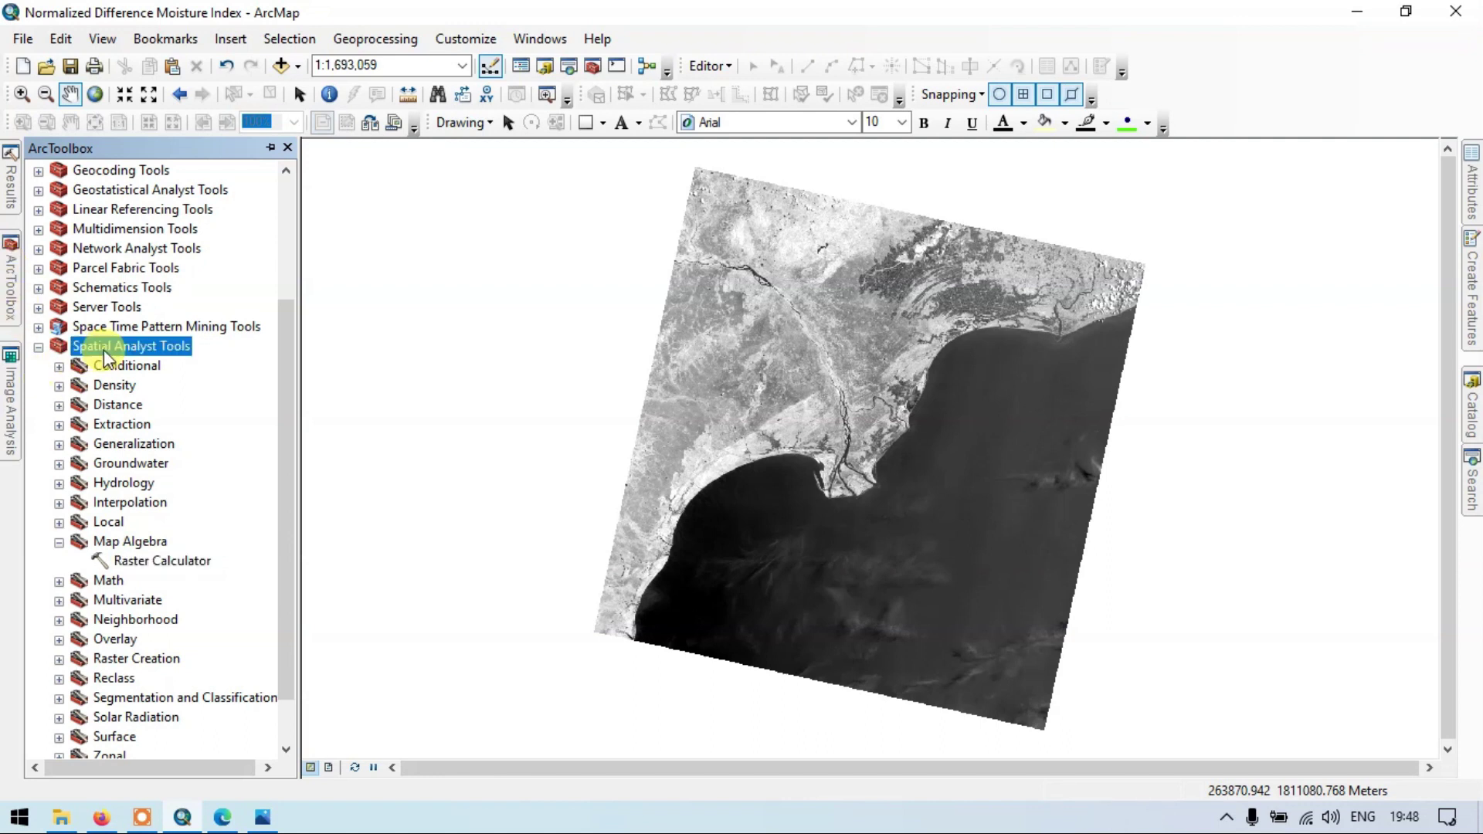
pyautogui.click(129, 545)
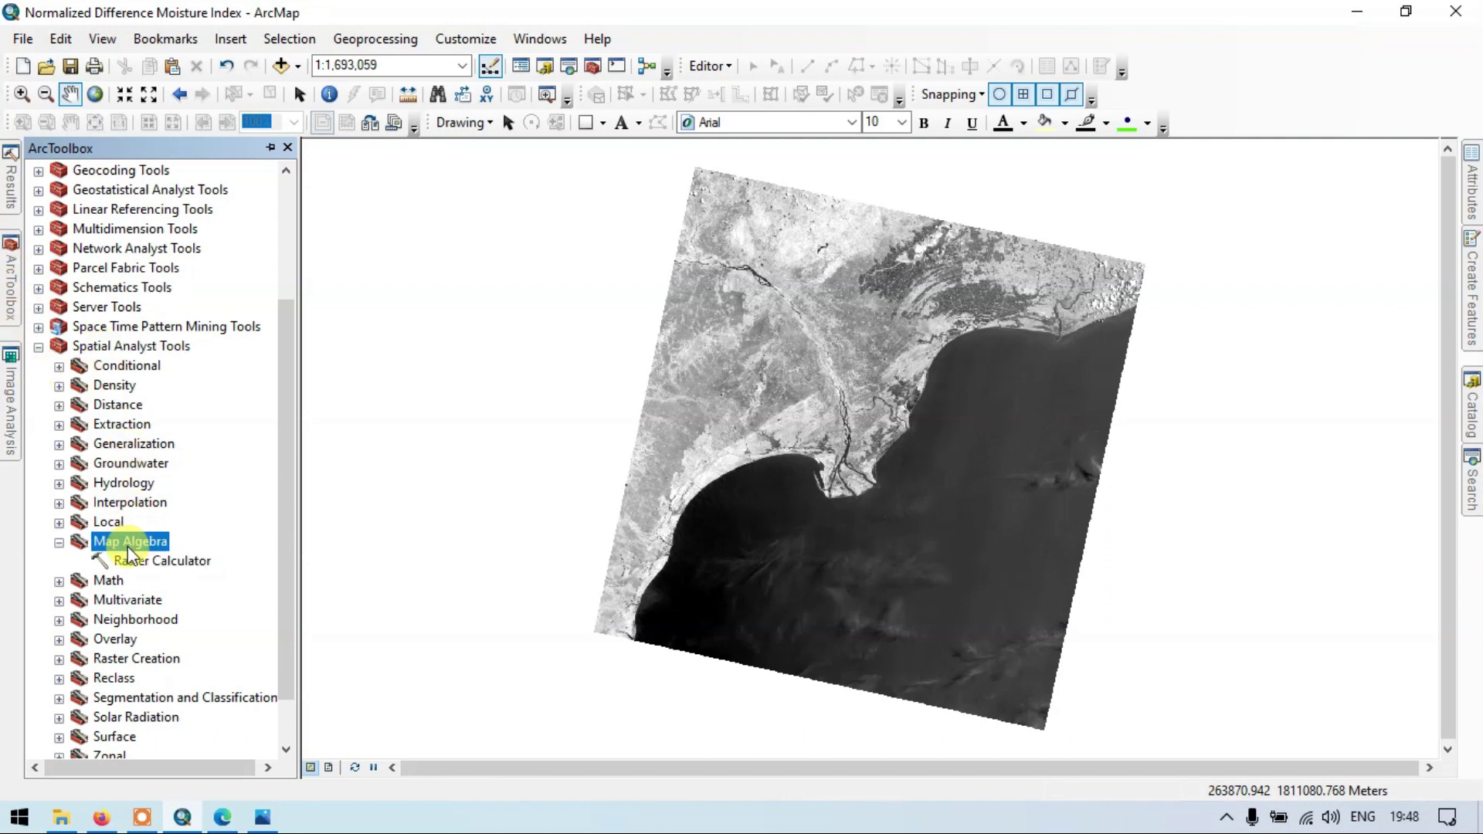
pyautogui.click(154, 562)
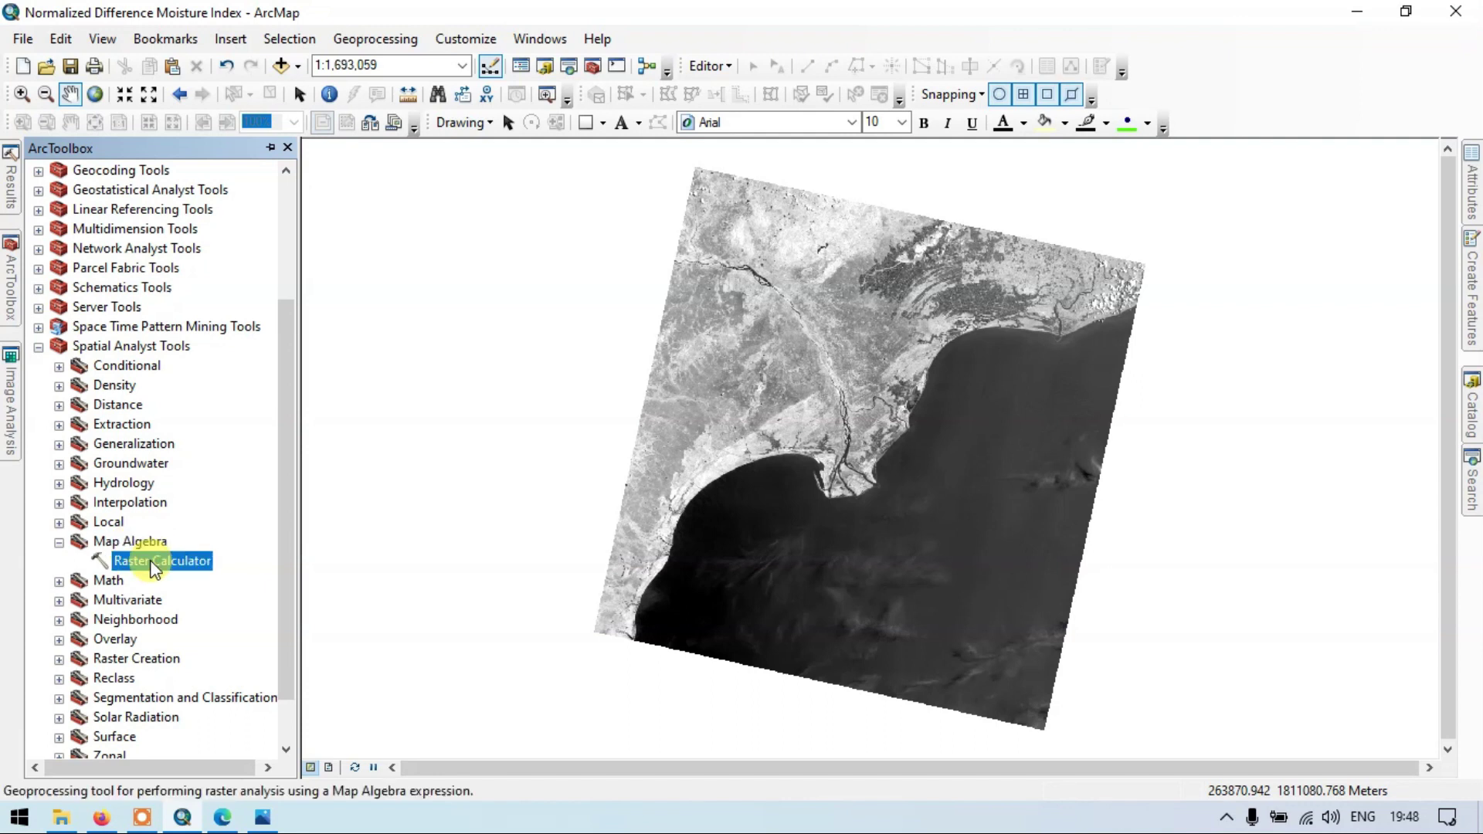
pyautogui.doubleClick(154, 562)
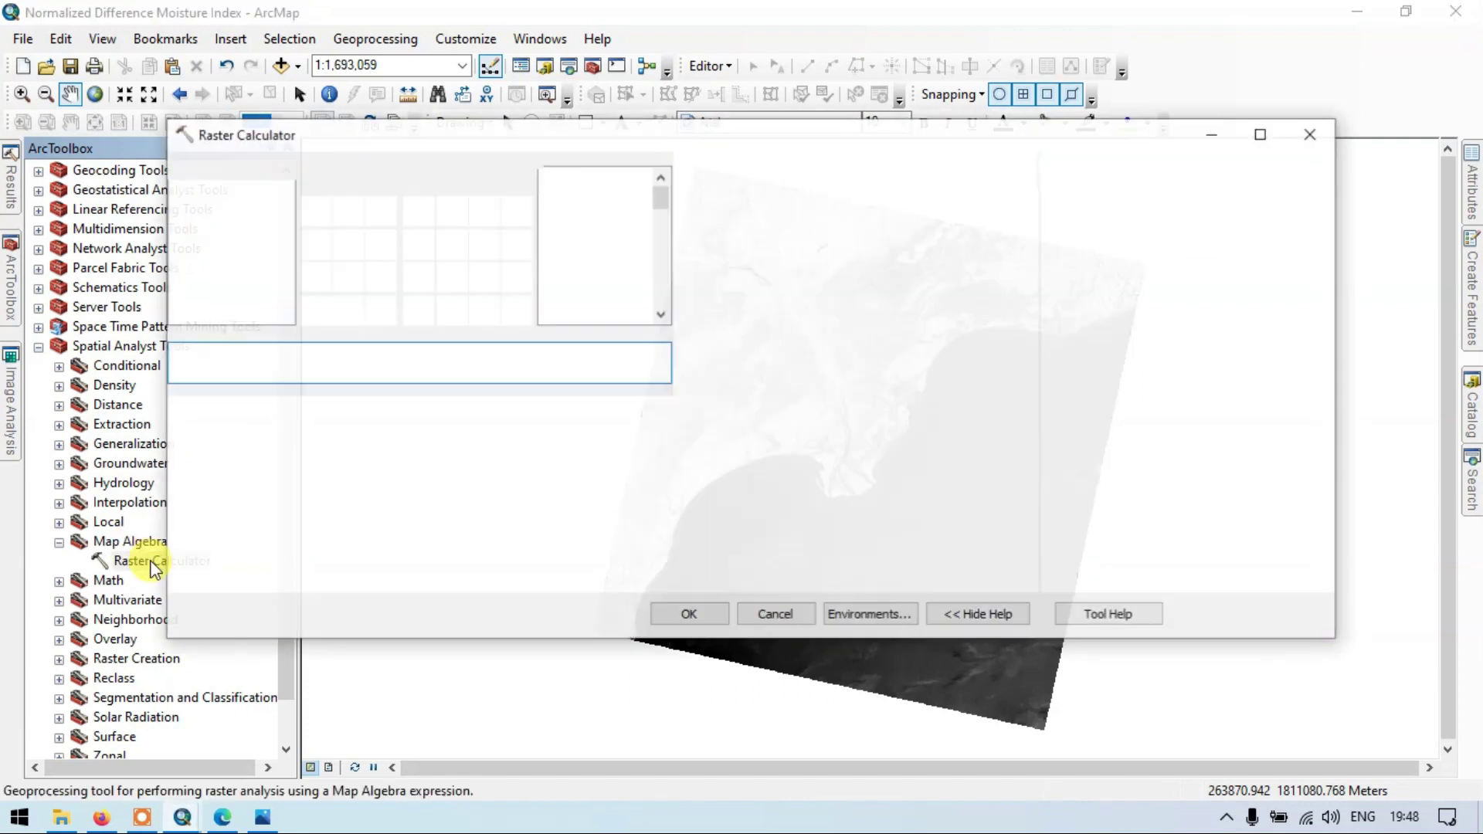
pyautogui.moveTo(589, 142); pyautogui.dragTo(647, 184)
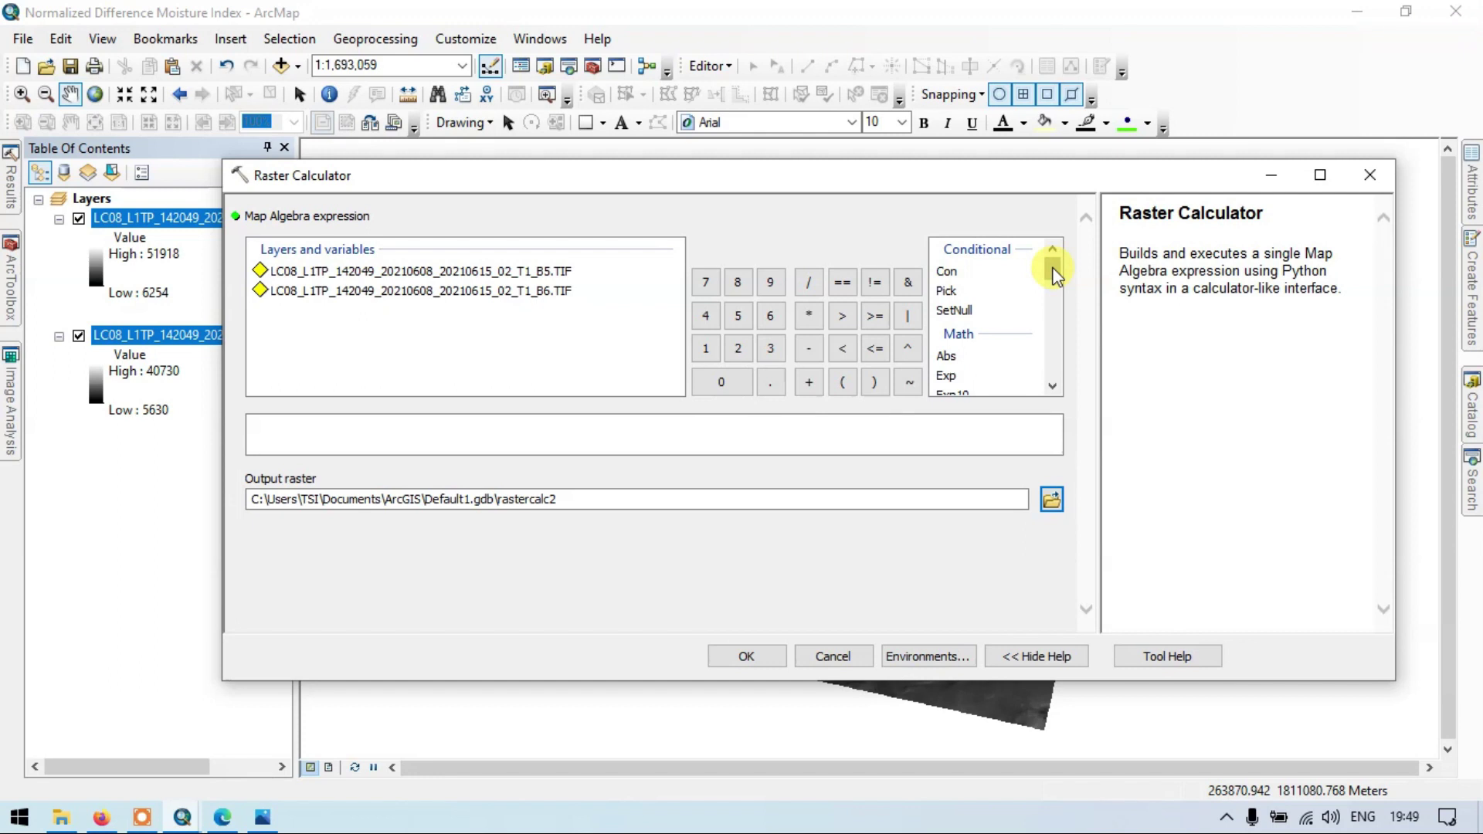
# Step: Switch to Firefox to check the Landsat 8-9 NDMI formula on the USGS page and return to the Raster Calculator
pyautogui.click(101, 817)
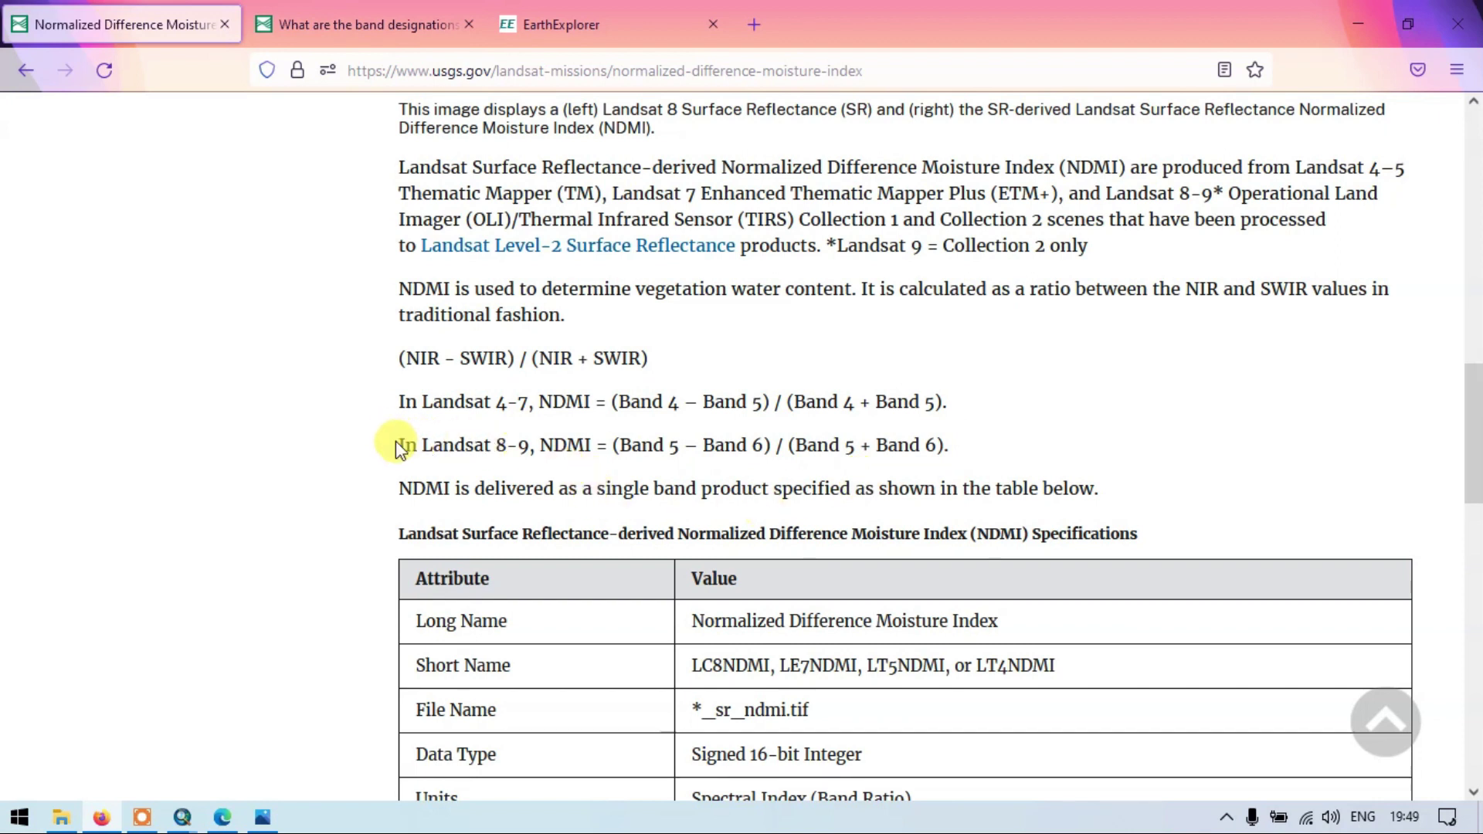
pyautogui.moveTo(398, 447); pyautogui.dragTo(947, 448)
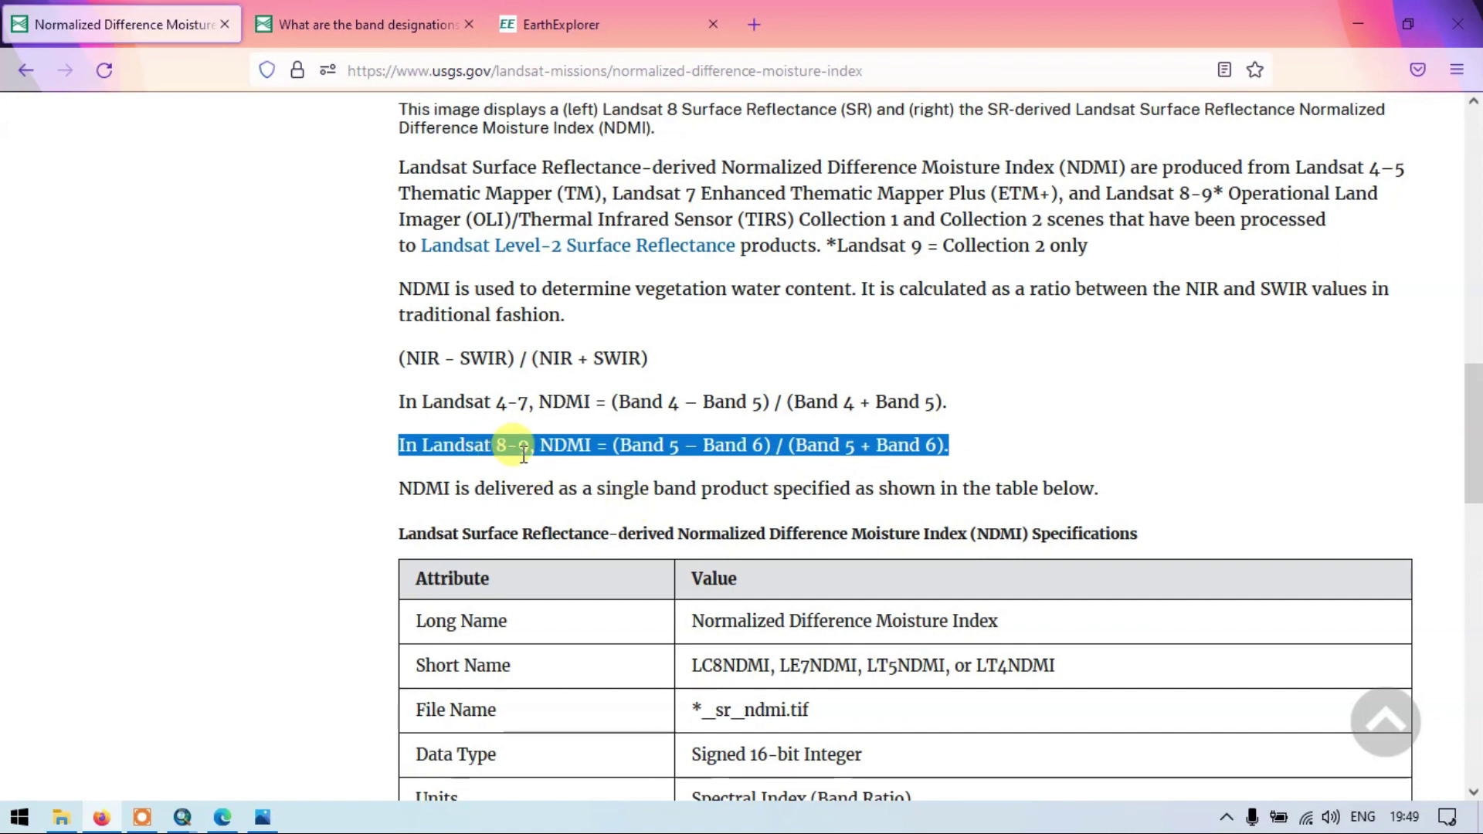
pyautogui.click(1350, 21)
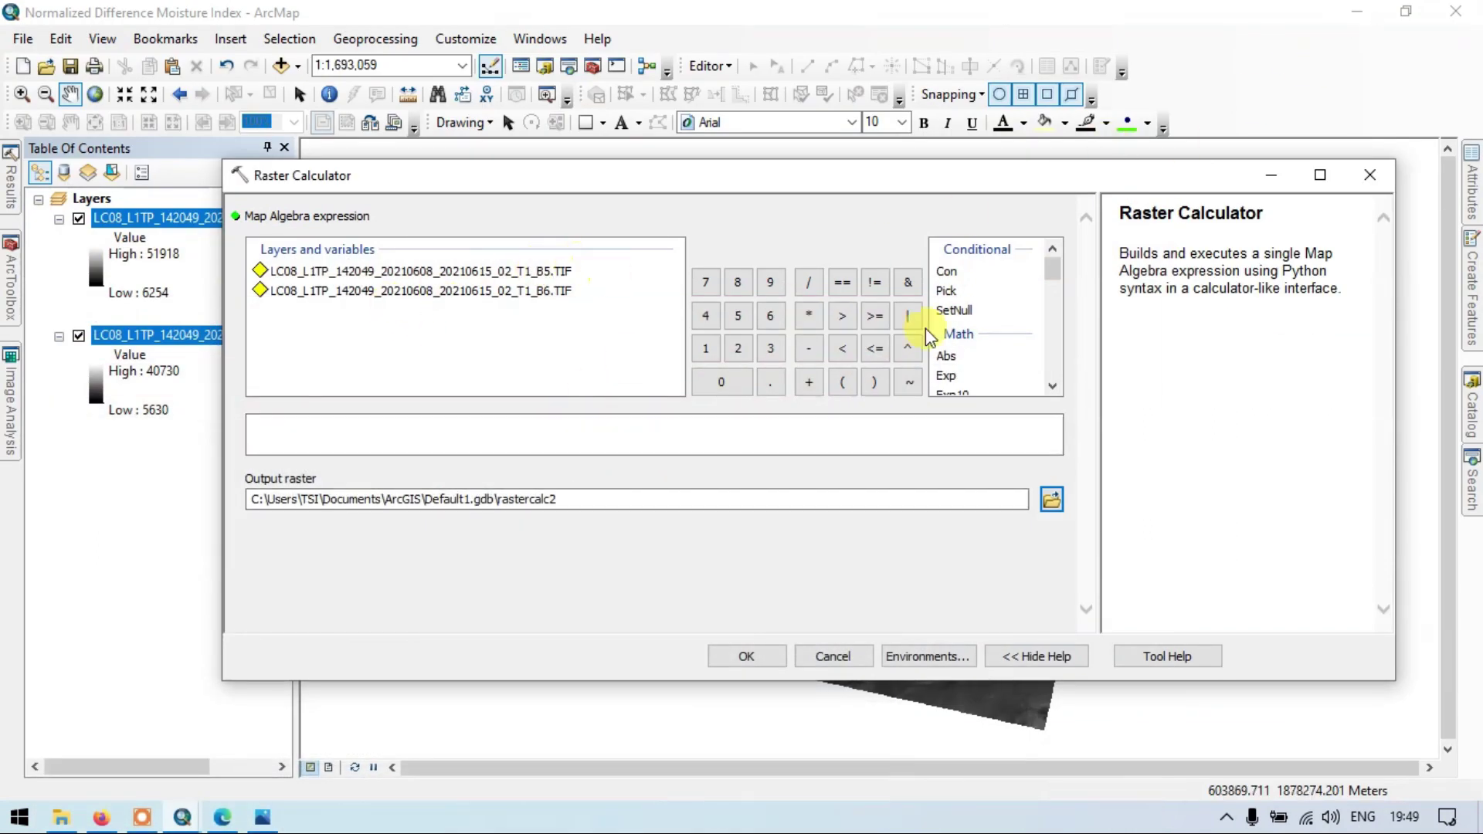
# Step: Start the map algebra expression with the numerator Float(band 5 - band 6), using the B5 and B6 TIF layers
pyautogui.moveTo(1048, 269); pyautogui.dragTo(1049, 284)
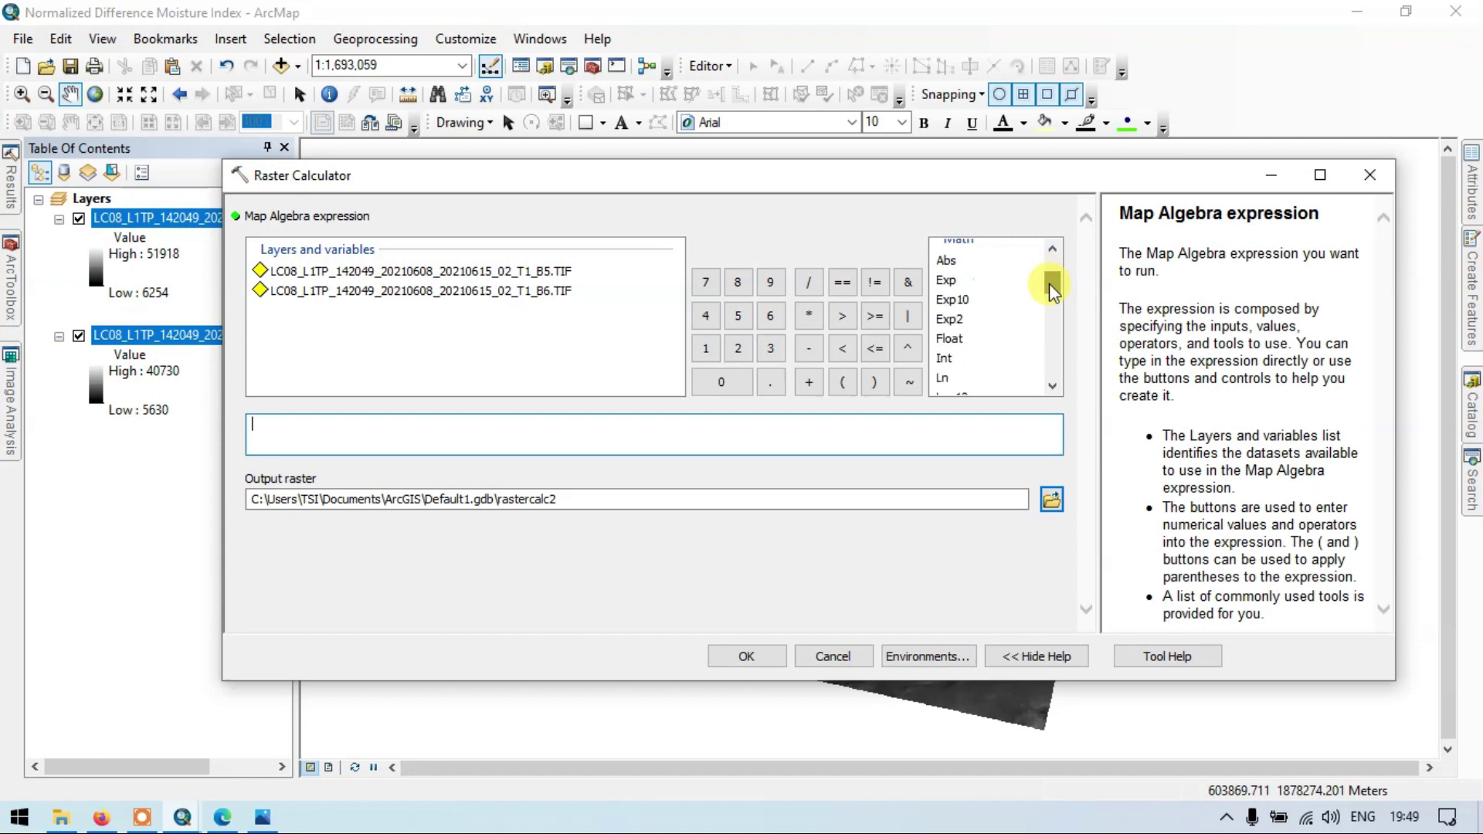
pyautogui.doubleClick(950, 338)
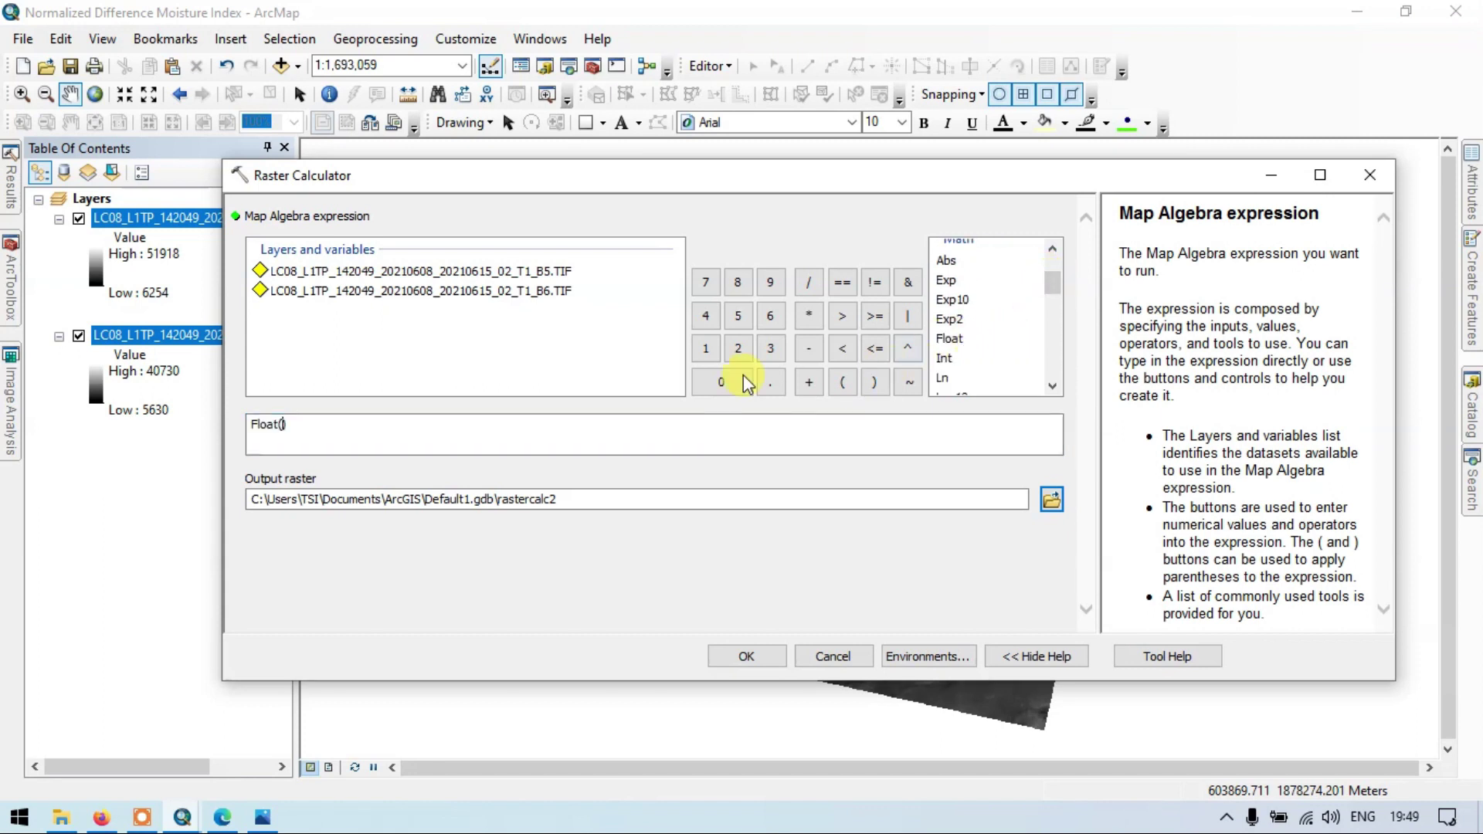
pyautogui.doubleClick(530, 270)
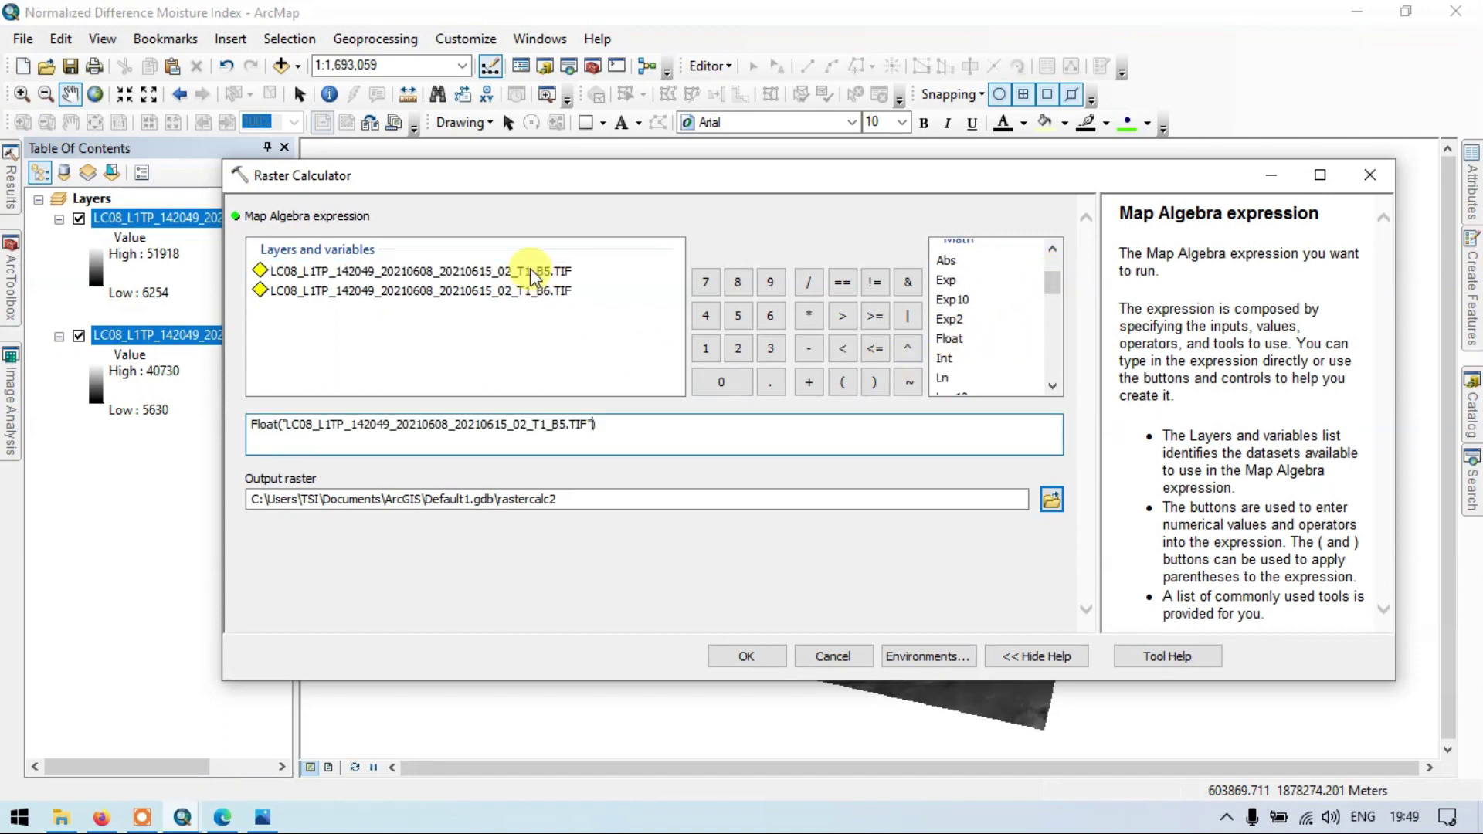
pyautogui.click(808, 351)
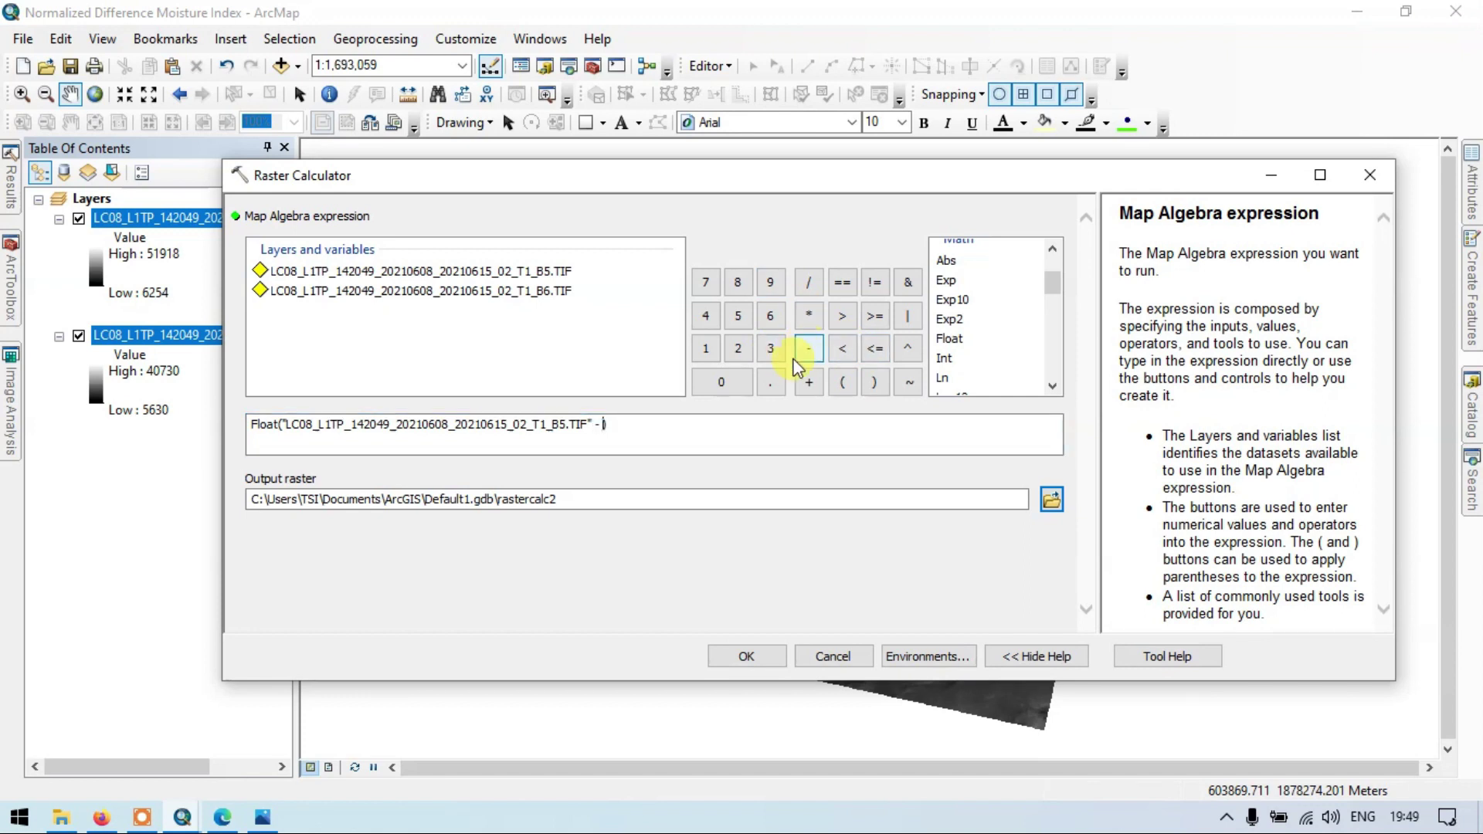
pyautogui.doubleClick(549, 293)
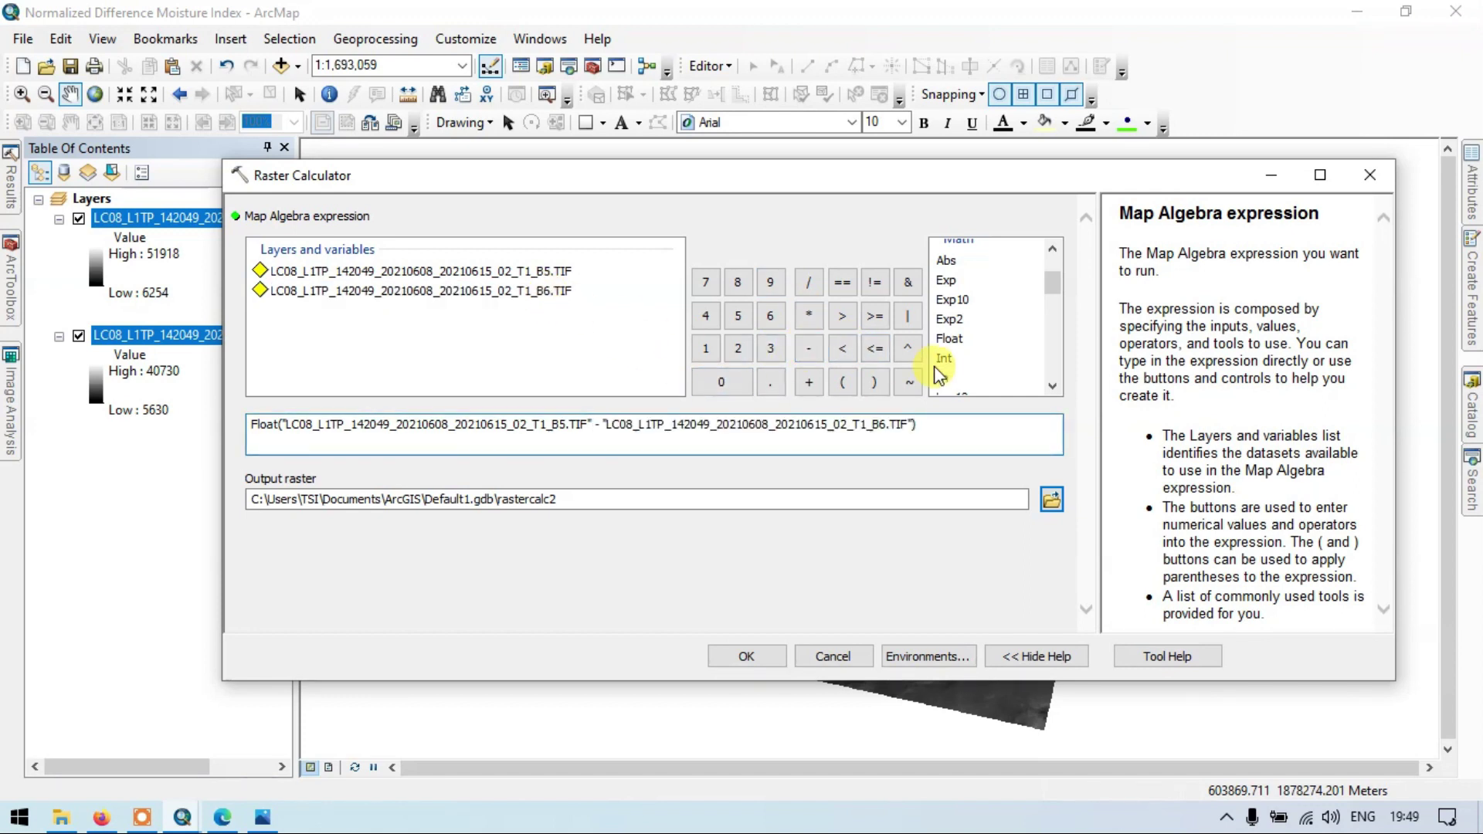
# Step: Complete the NDMI expression by dividing the numerator by Float(band 5 + band 6), keeping the division sign outside the numerator's parentheses
pyautogui.click(808, 282)
pyautogui.click(934, 446)
pyautogui.press('BackSpace')
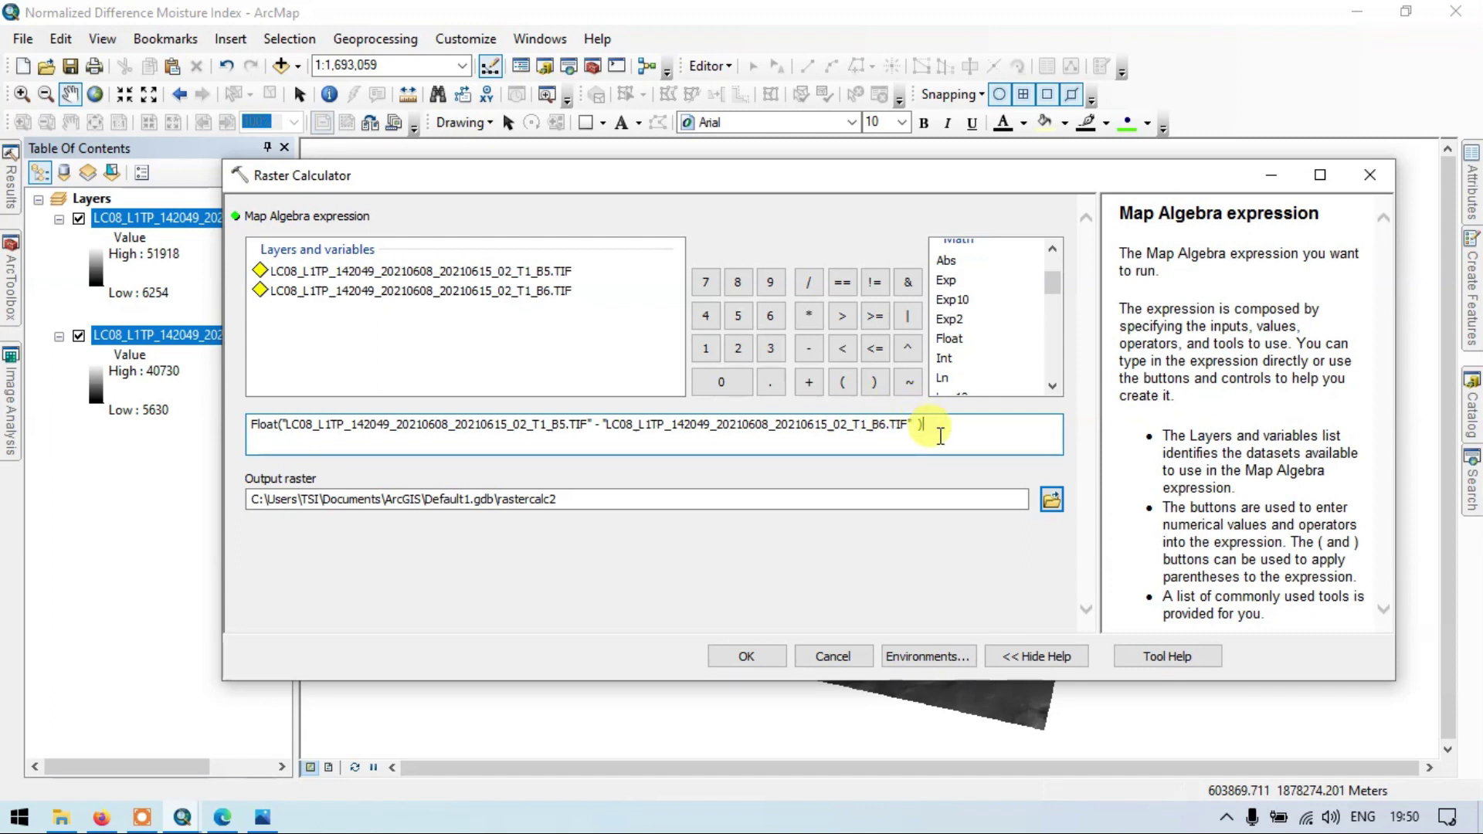
pyautogui.click(820, 285)
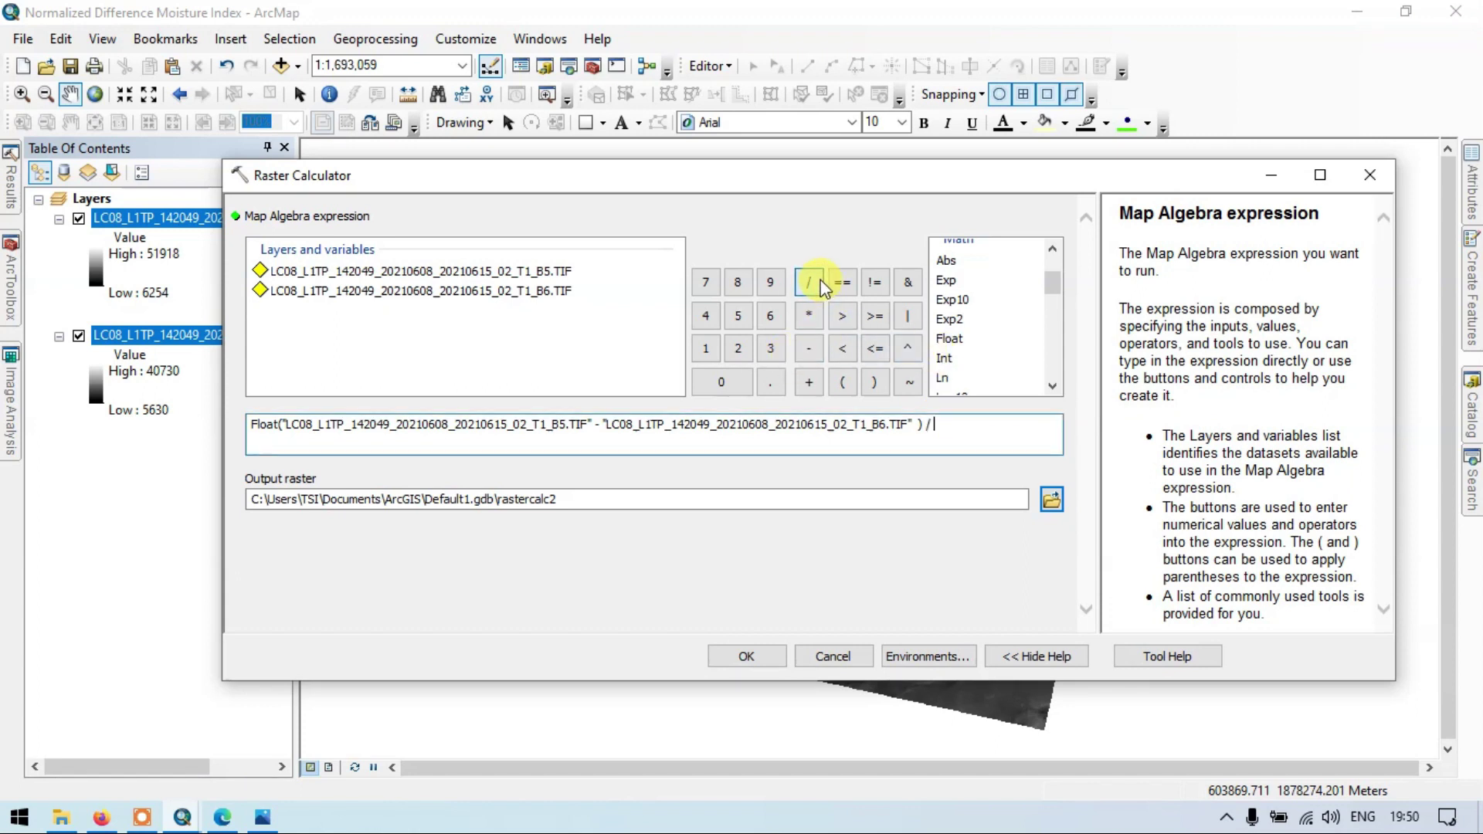
pyautogui.doubleClick(952, 340)
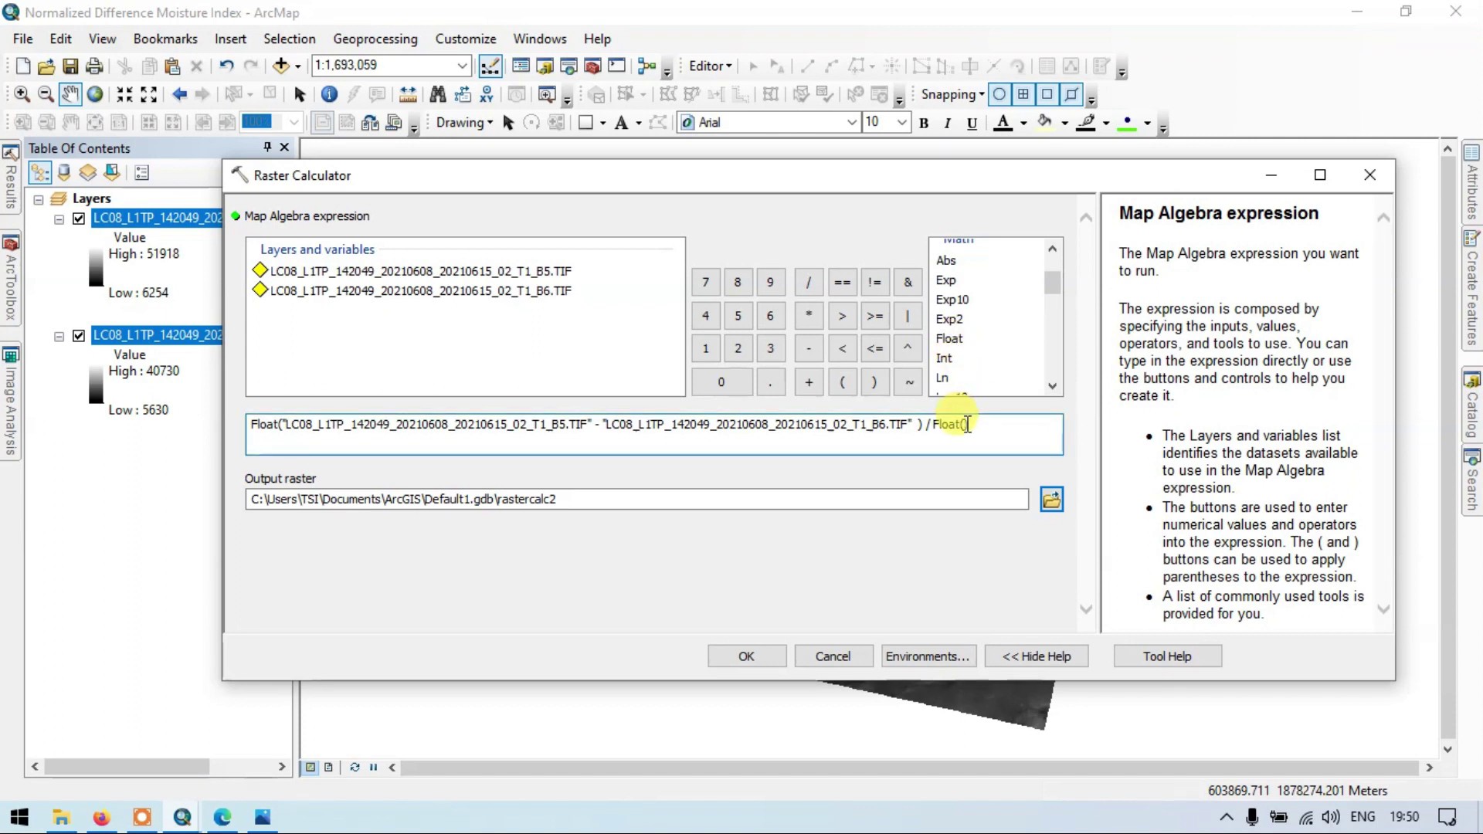
pyautogui.doubleClick(529, 272)
pyautogui.click(809, 381)
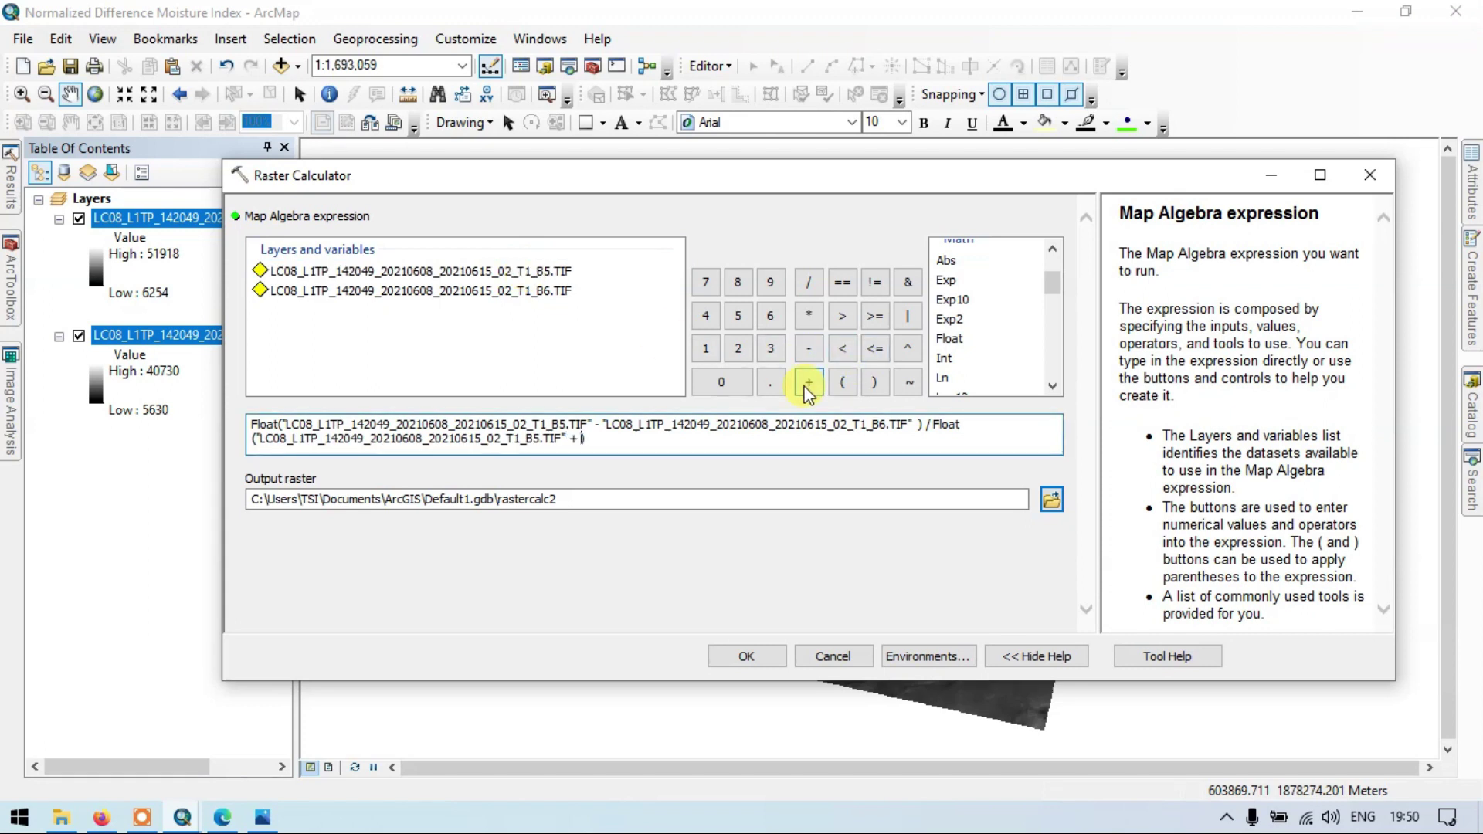
pyautogui.doubleClick(538, 291)
pyautogui.write(')')
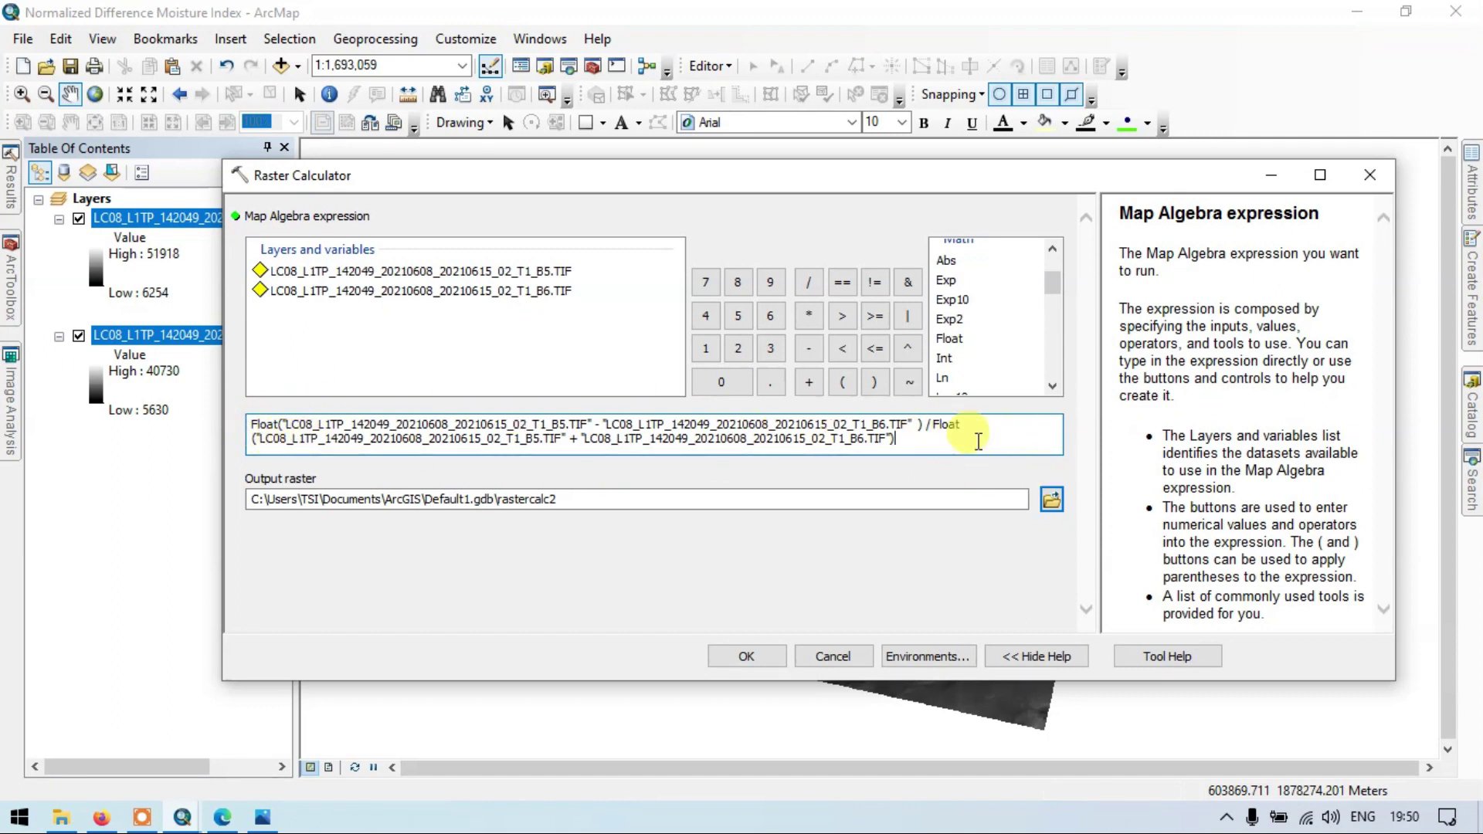
# Step: Set the output raster to NDMI in the shape_file folder and run the calculation
pyautogui.click(1049, 497)
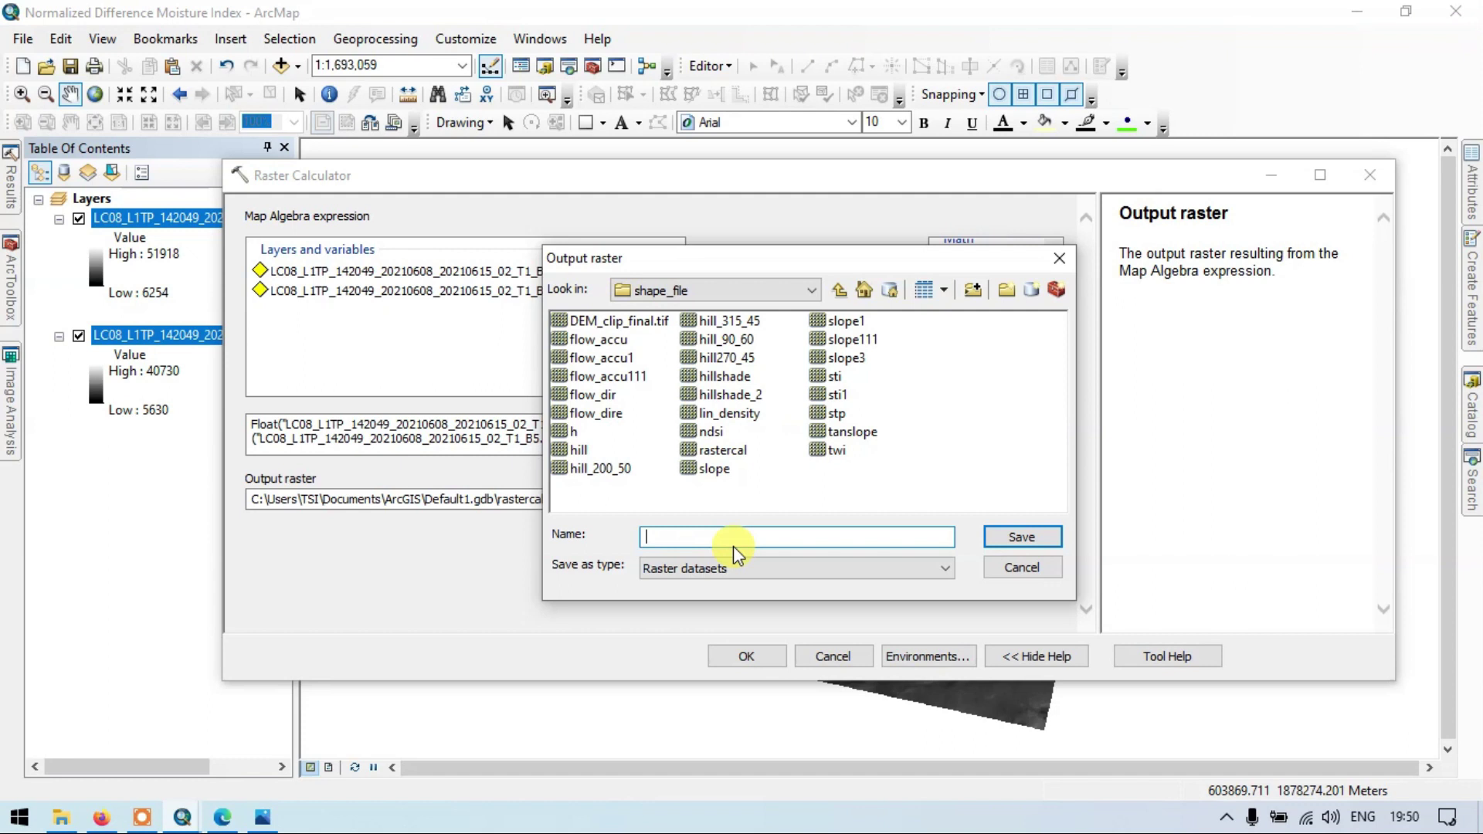
pyautogui.write('NDMI')
pyautogui.click(1032, 536)
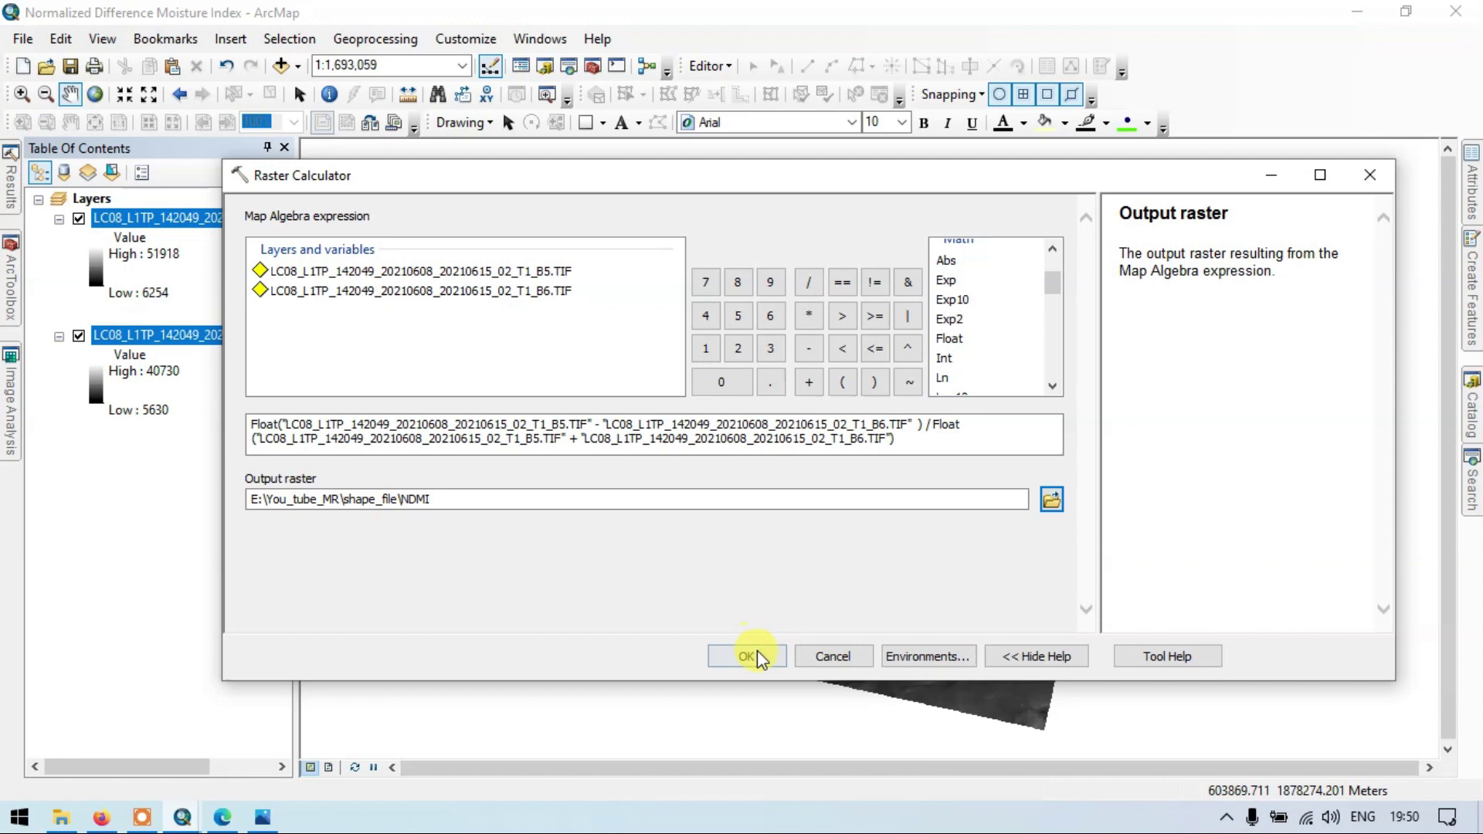
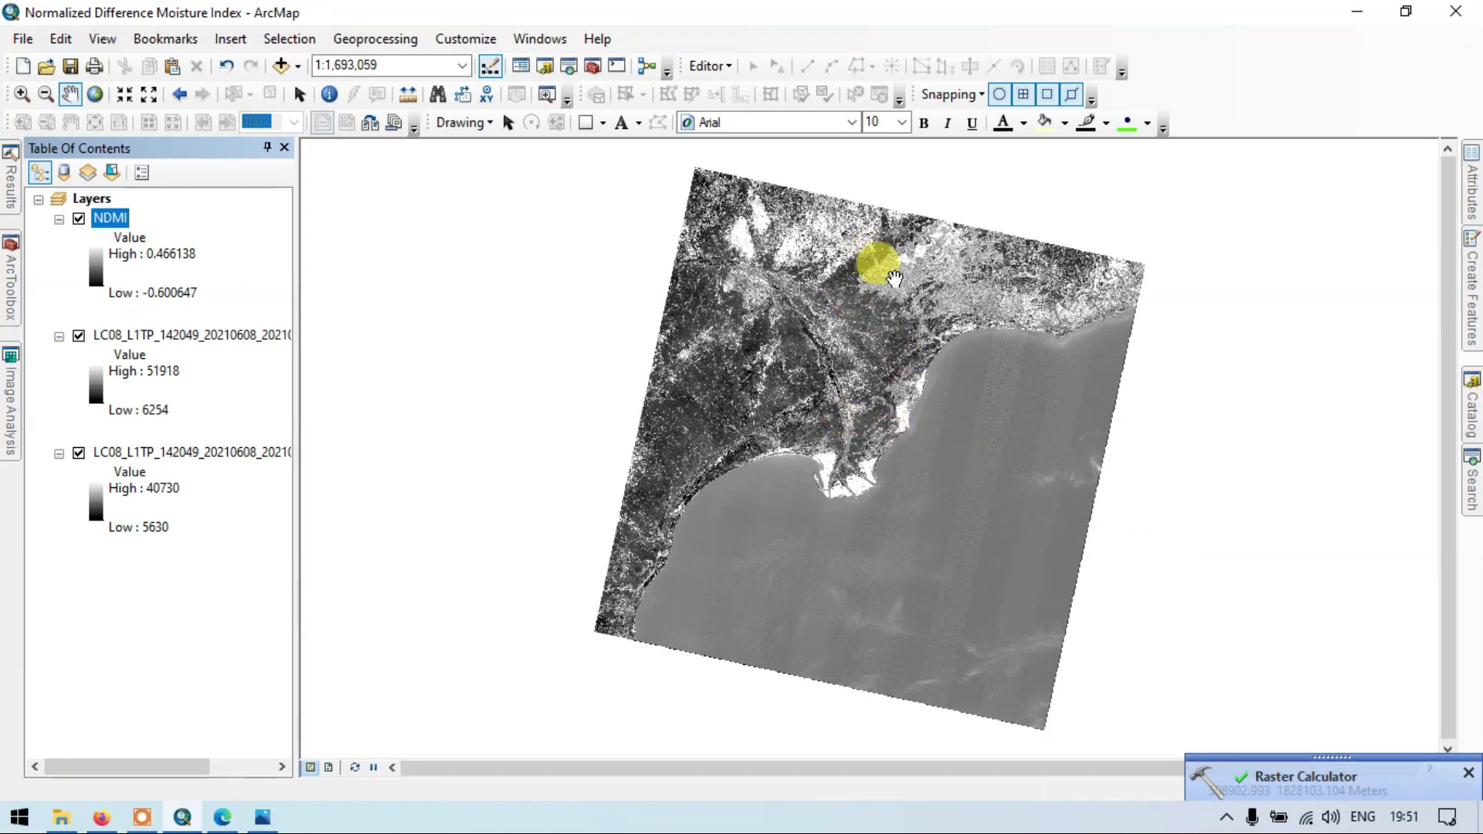
# Step: Hide both Landsat band layers and set the NDMI layer's symbology to Classified, computing the required histogram
pyautogui.click(78, 335)
pyautogui.click(78, 454)
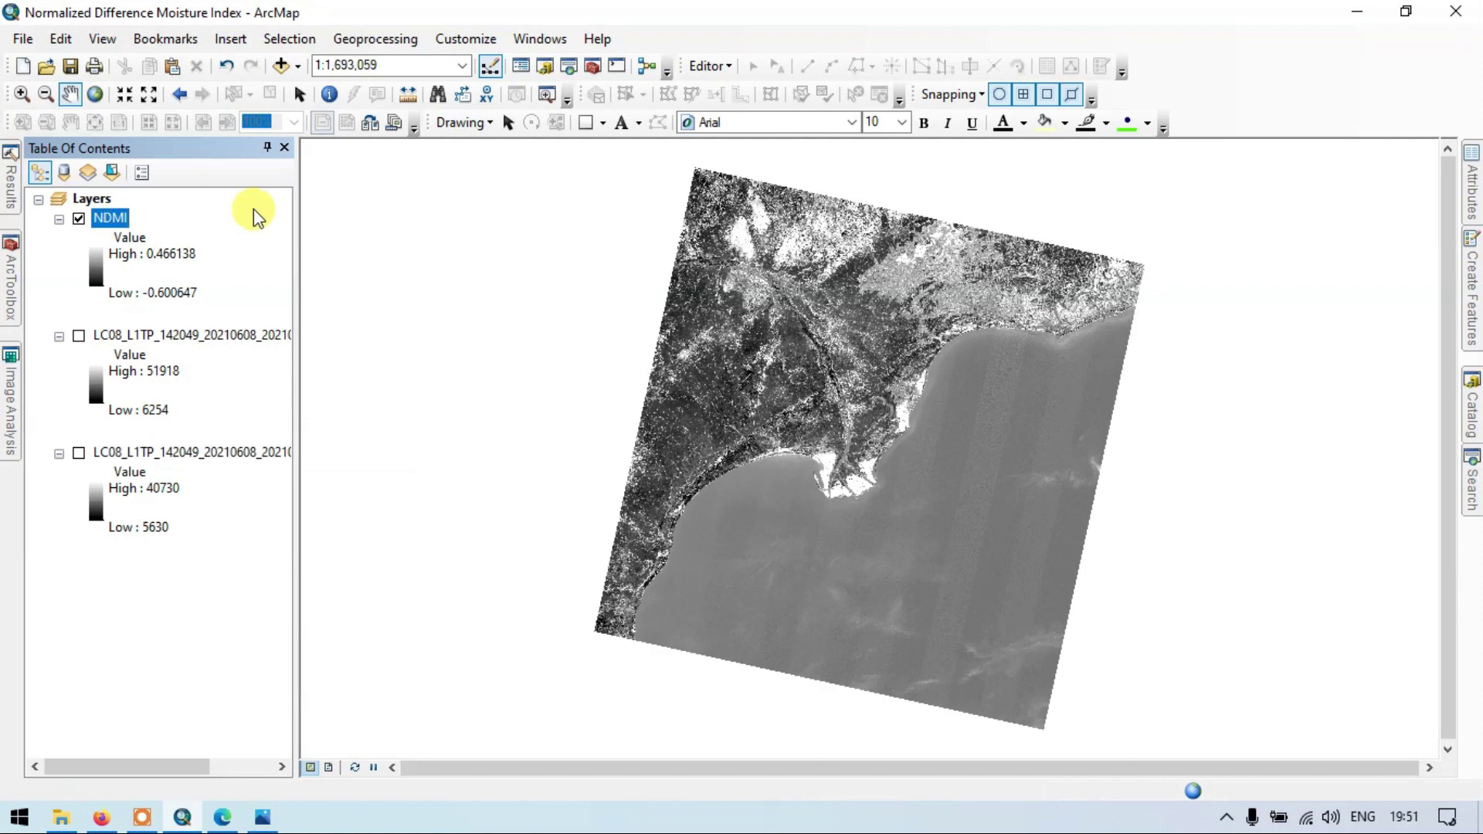
pyautogui.rightClick(109, 217)
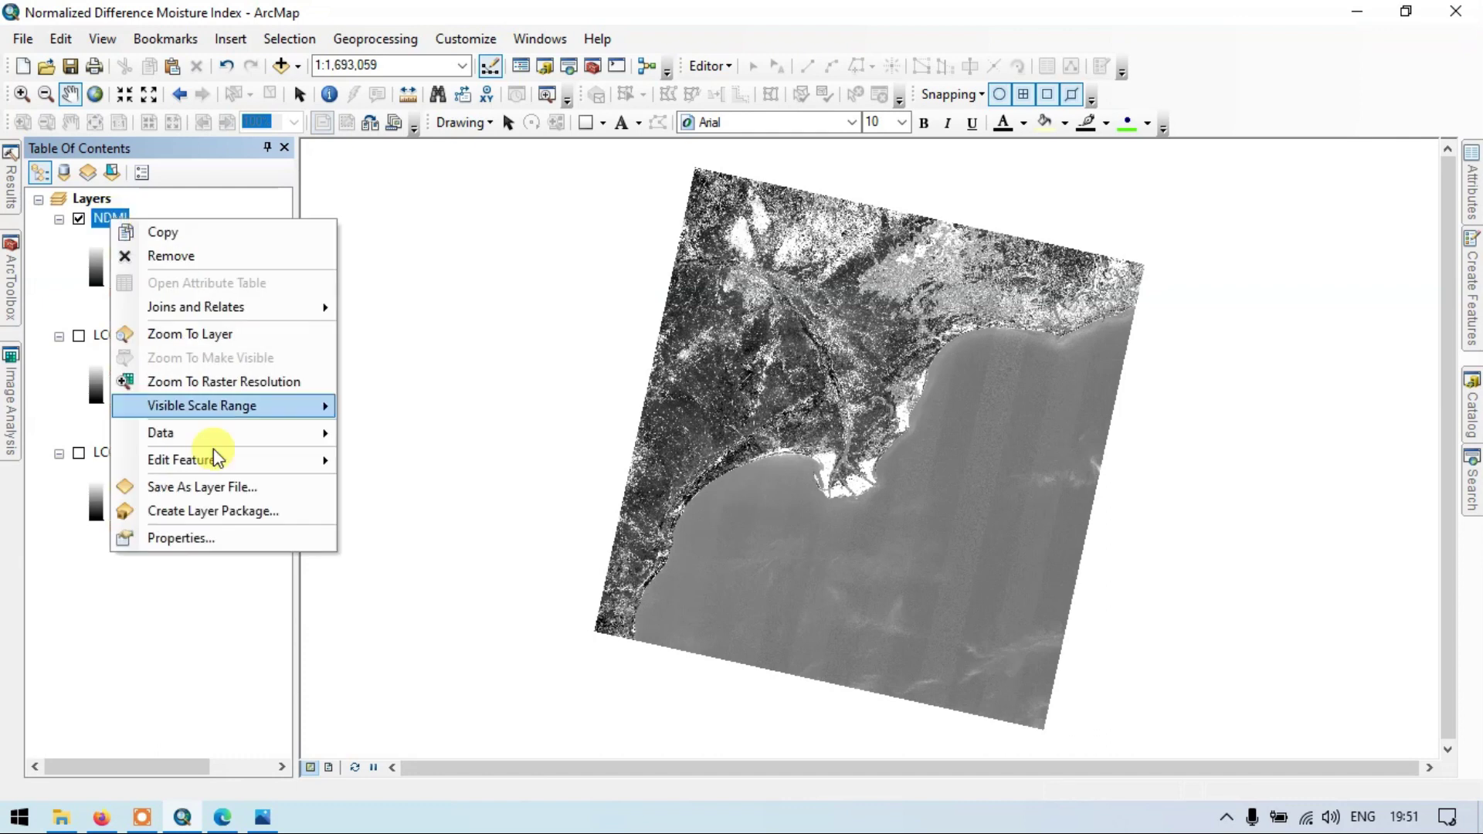
pyautogui.click(216, 535)
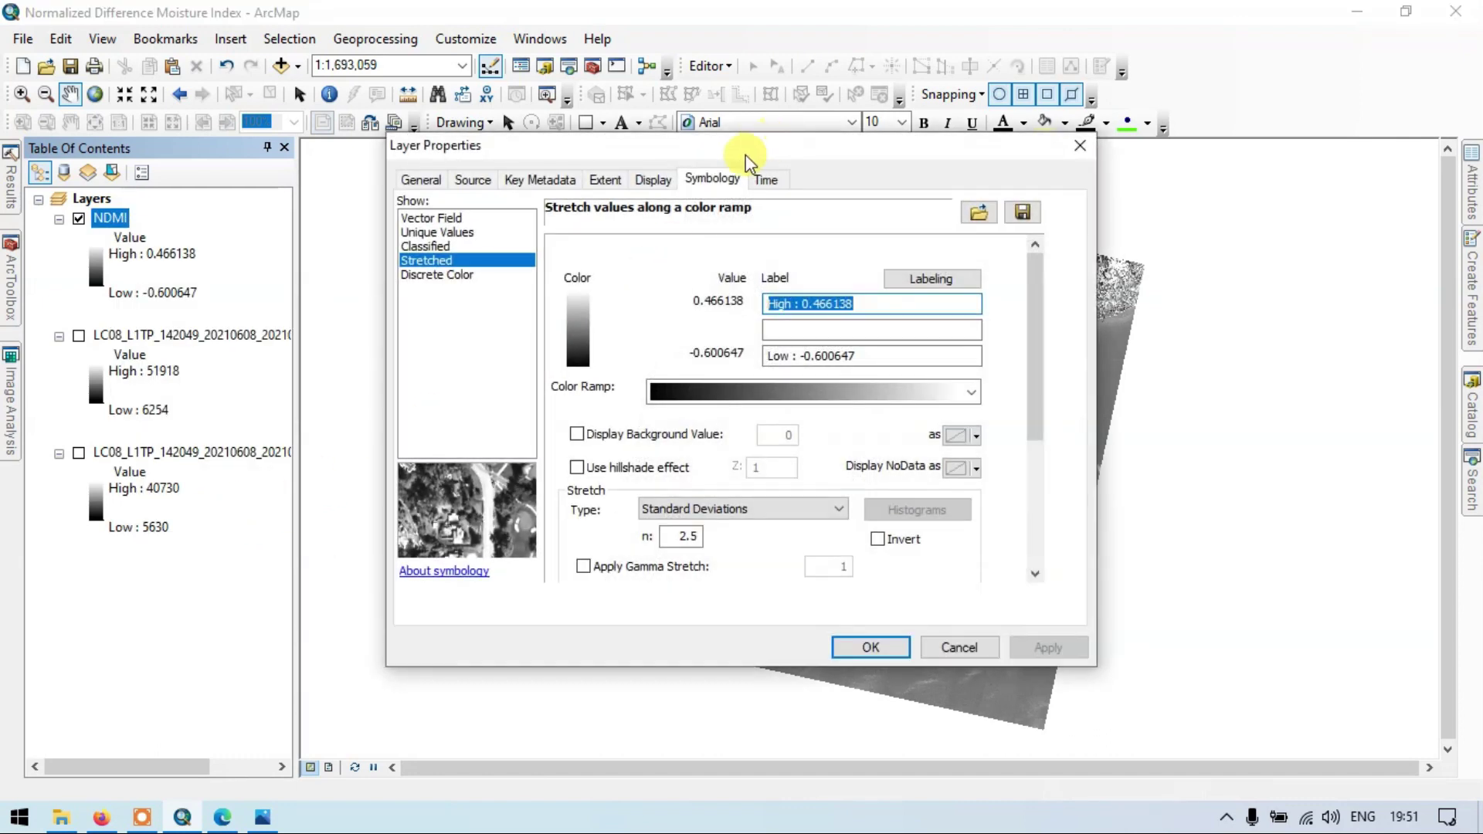
pyautogui.click(425, 246)
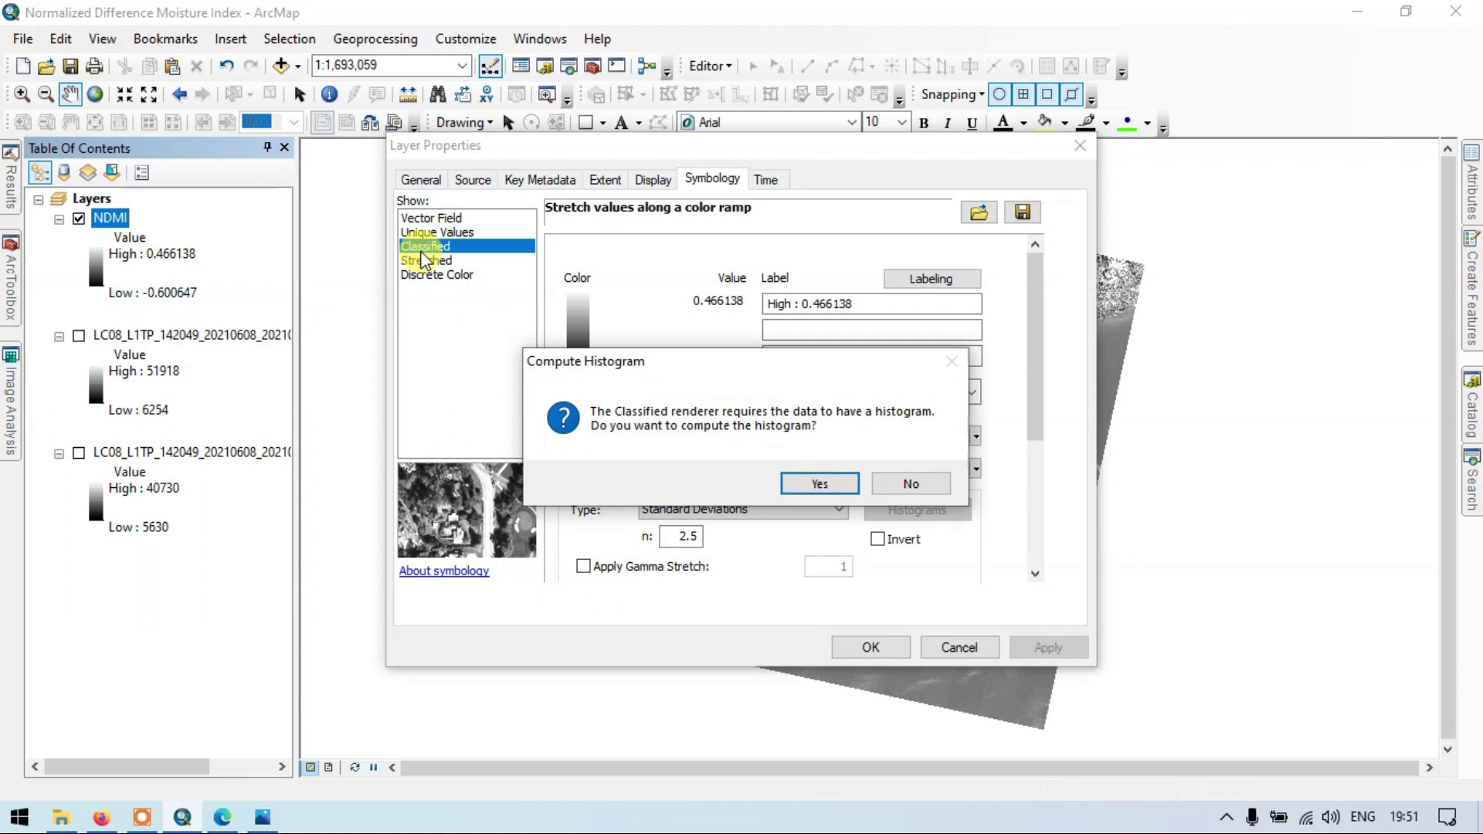
pyautogui.click(823, 485)
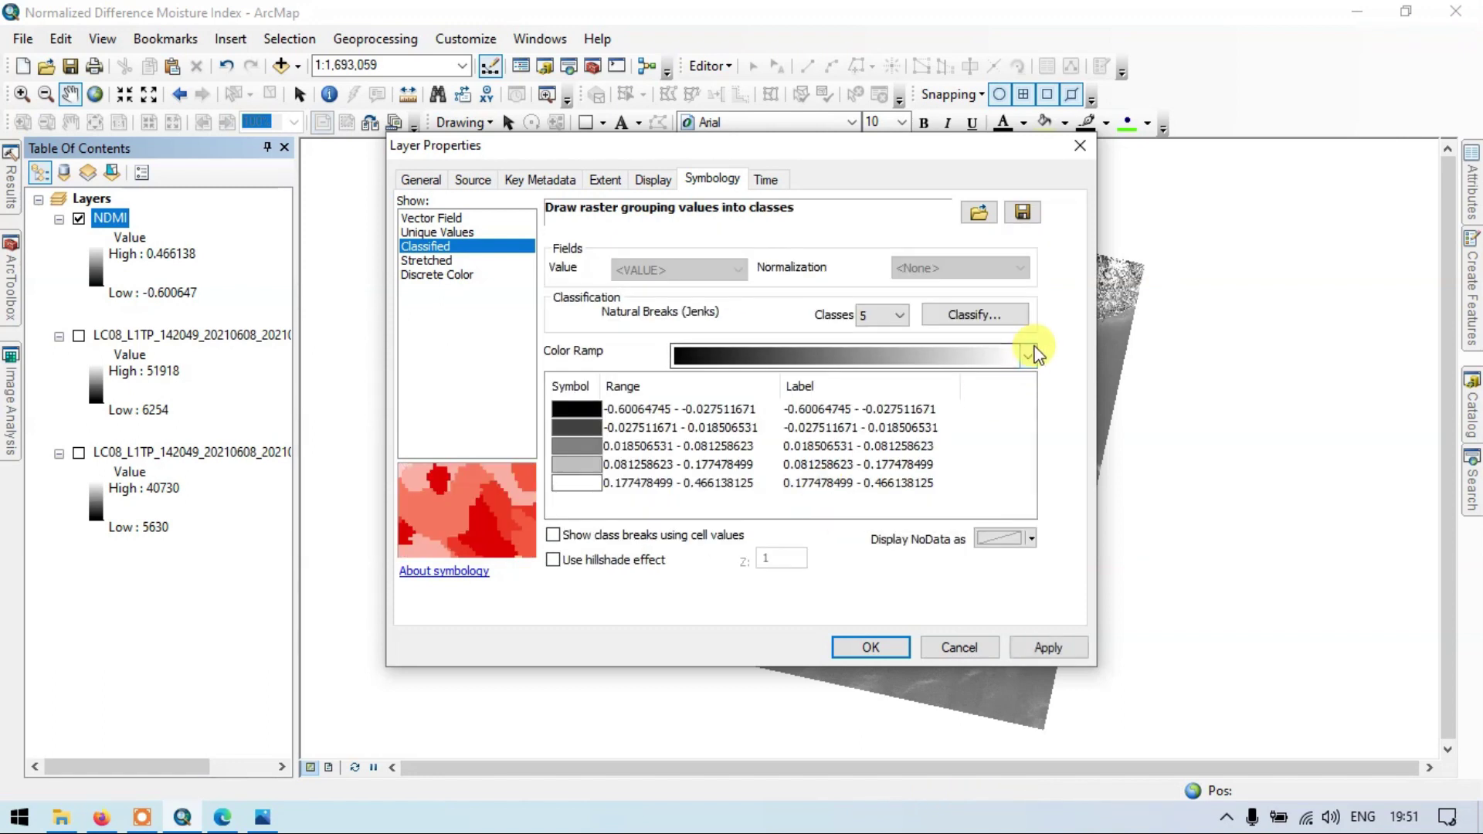
# Step: Apply the red-orange-yellow-green-blue color ramp to the five NDMI classes
pyautogui.click(1025, 357)
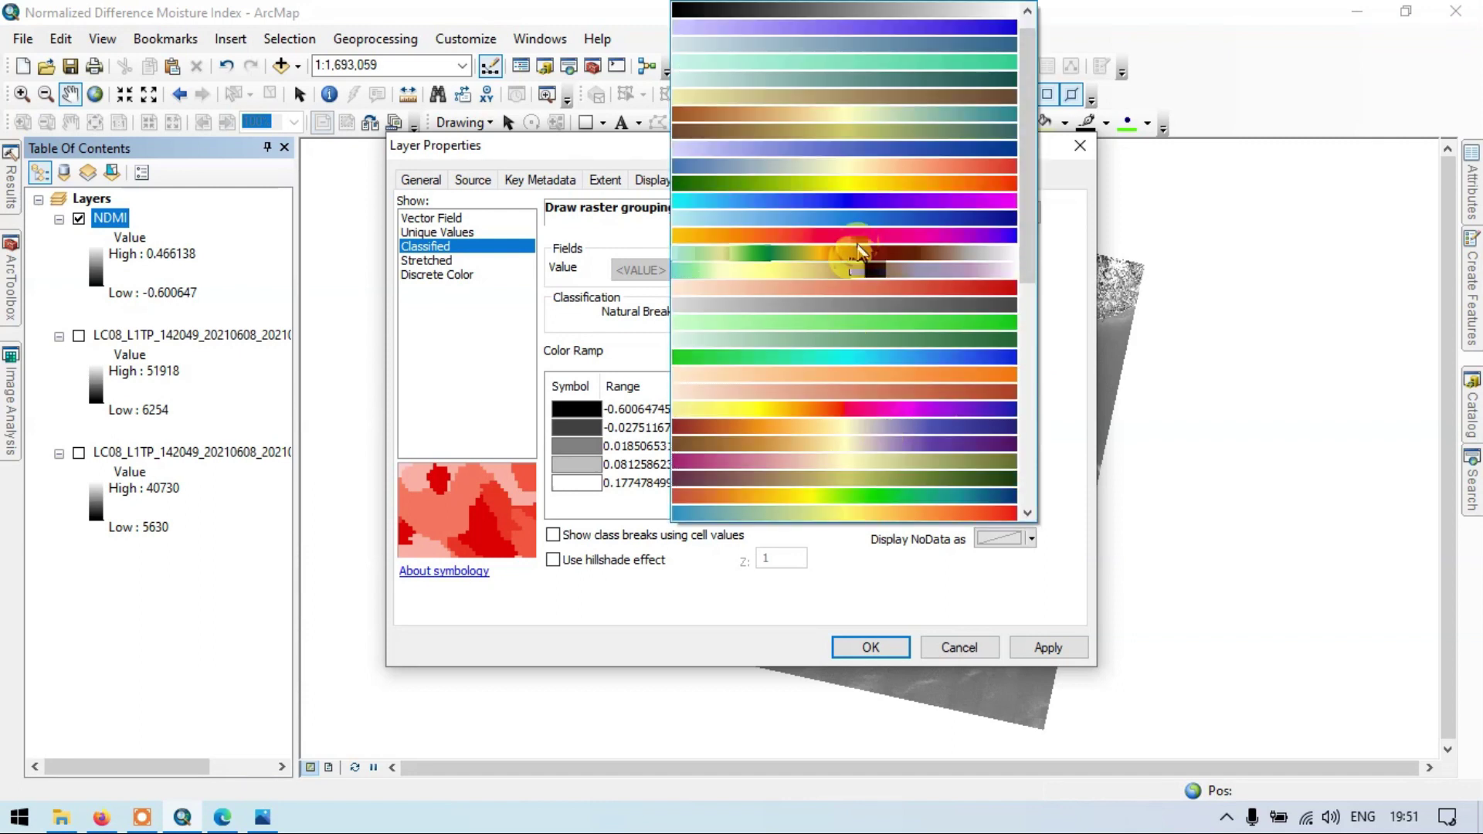
pyautogui.click(916, 494)
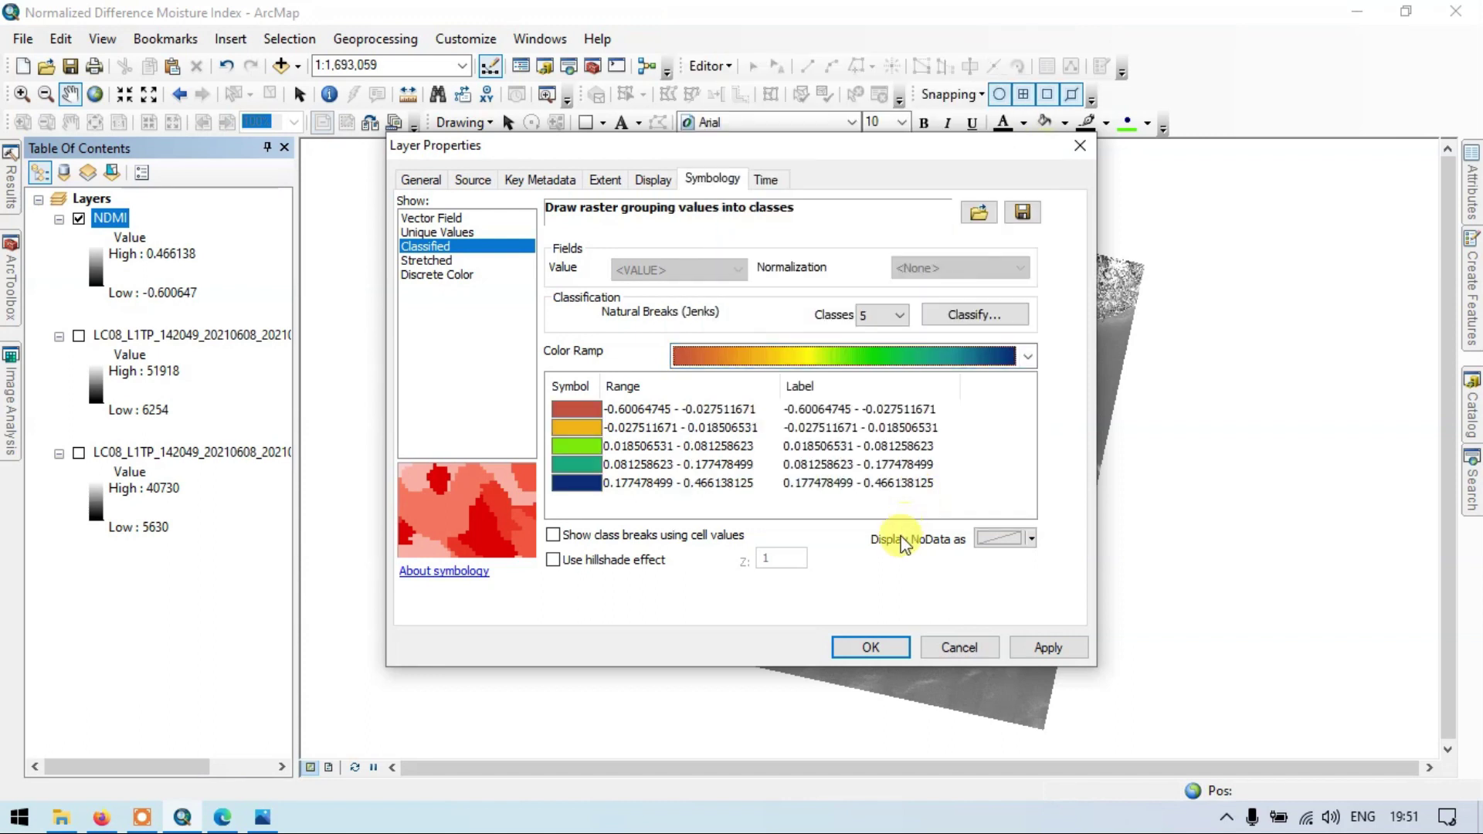
pyautogui.click(1045, 649)
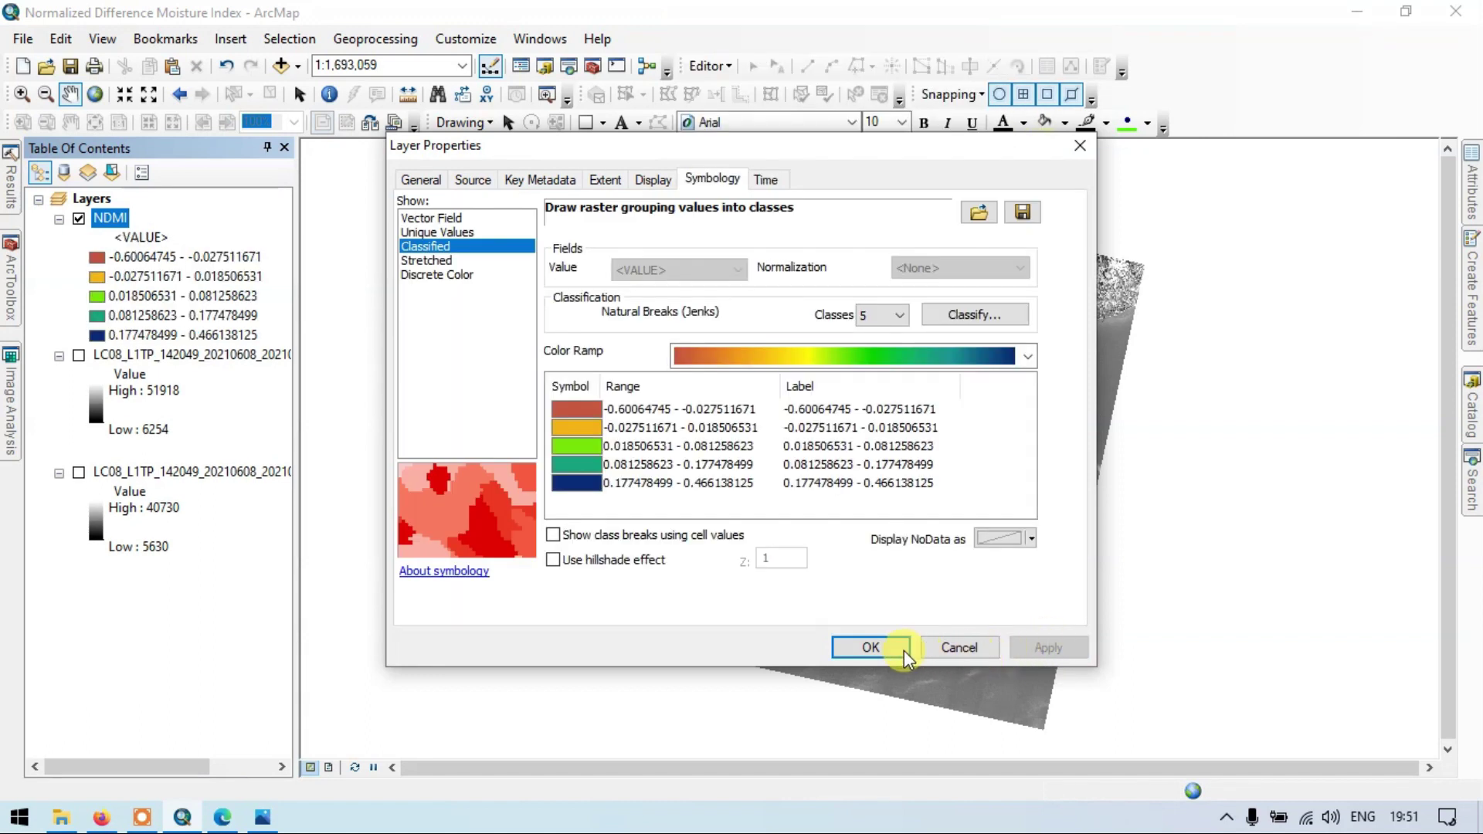
pyautogui.click(875, 651)
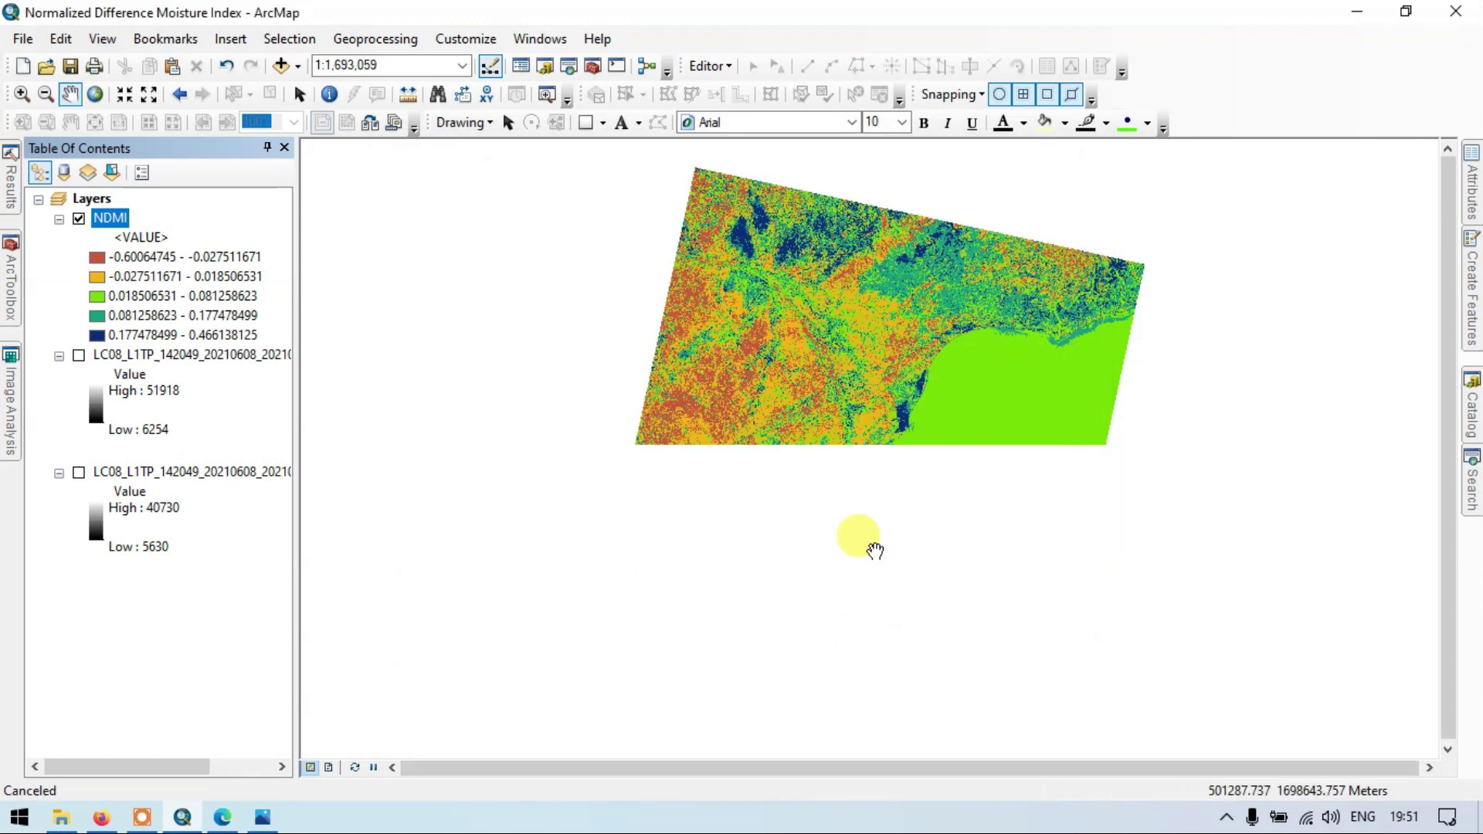
# Step: Examine the classified NDMI raster over the land area and around the river delta on the coast
pyautogui.moveTo(936, 249); pyautogui.dragTo(900, 239)
pyautogui.moveTo(939, 290); pyautogui.dragTo(781, 371)
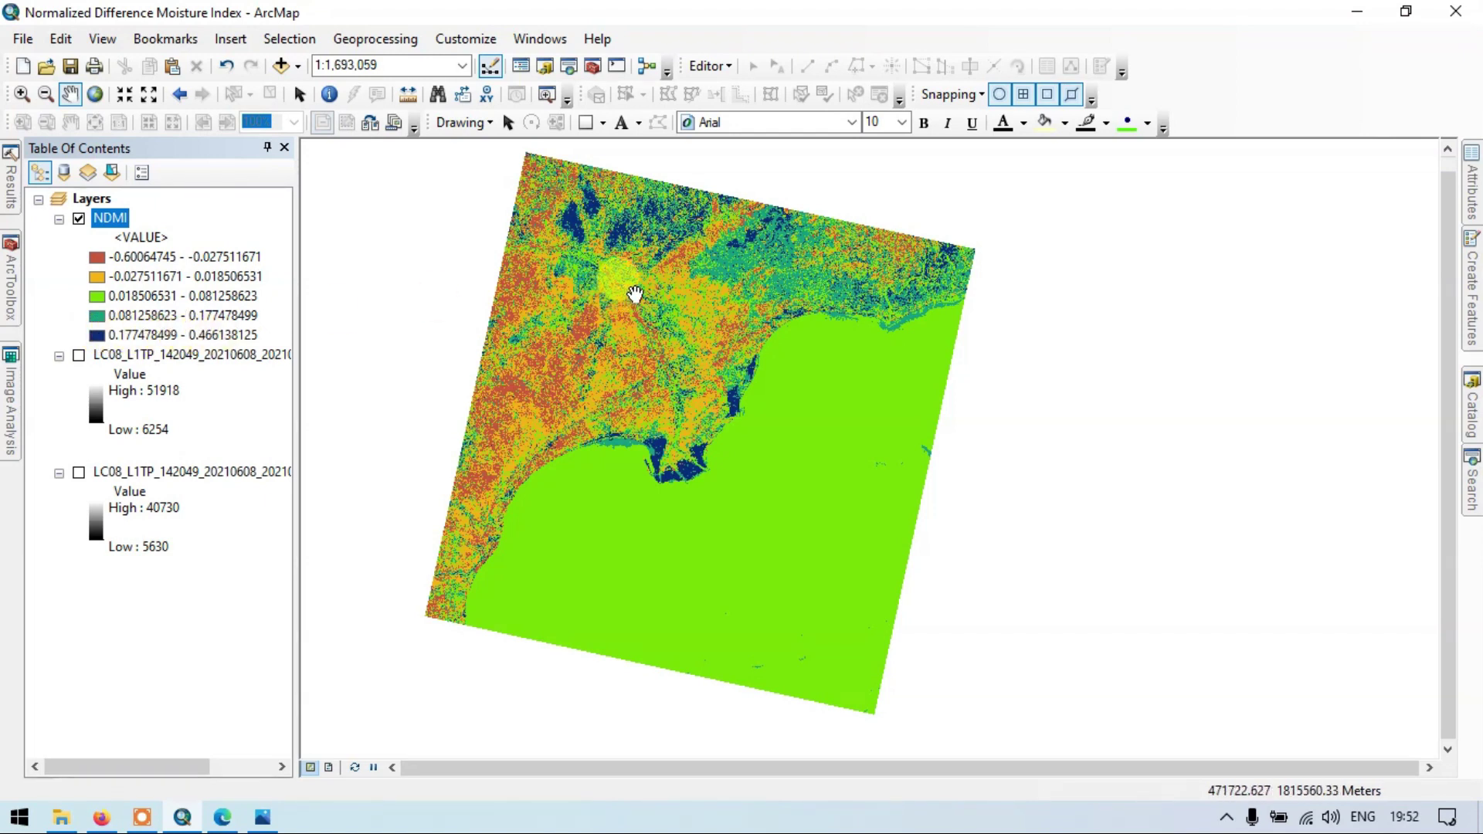
pyautogui.moveTo(634, 294); pyautogui.dragTo(709, 293)
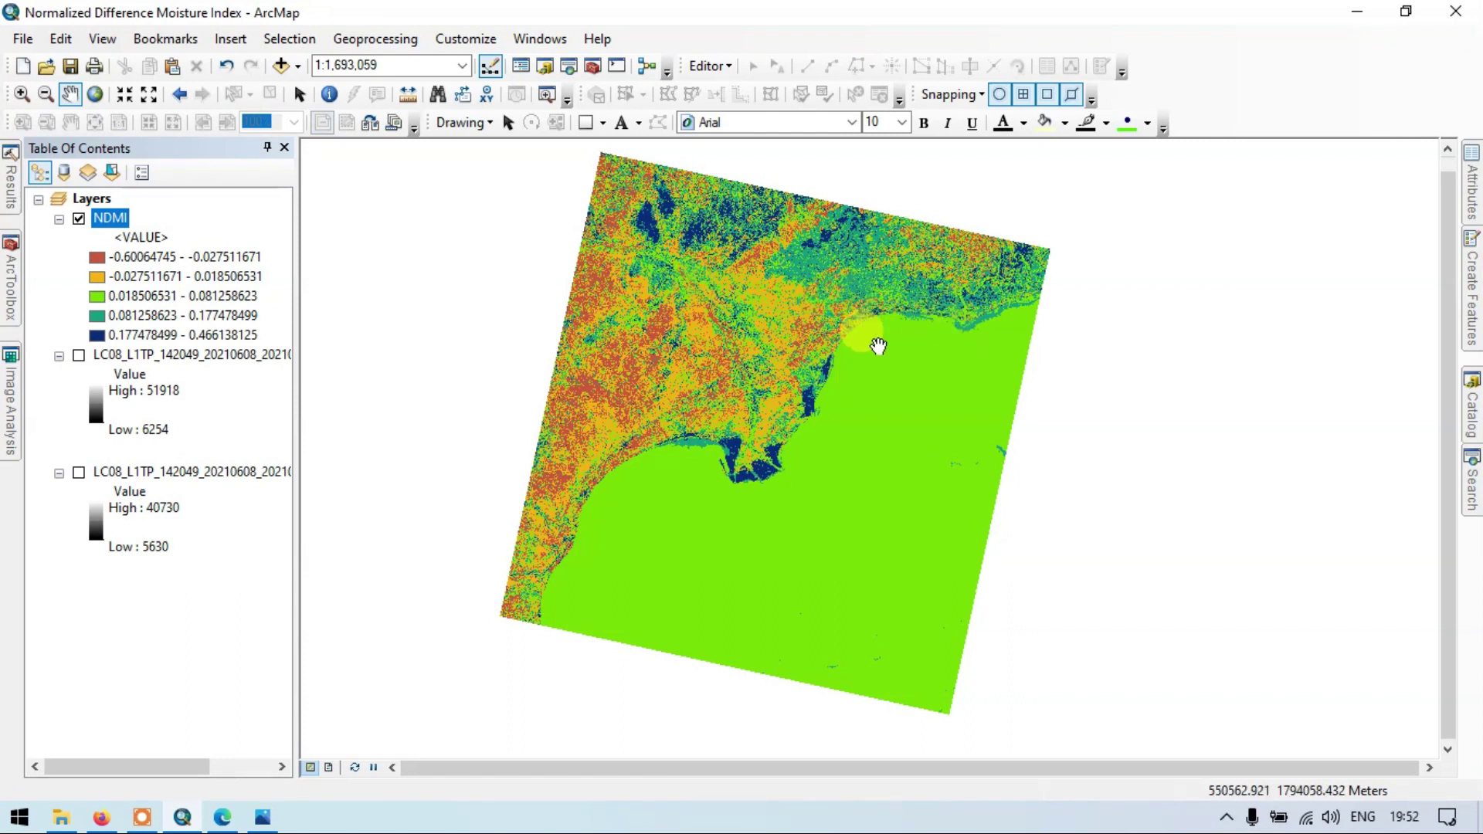
pyautogui.scroll(2, 794, 417)
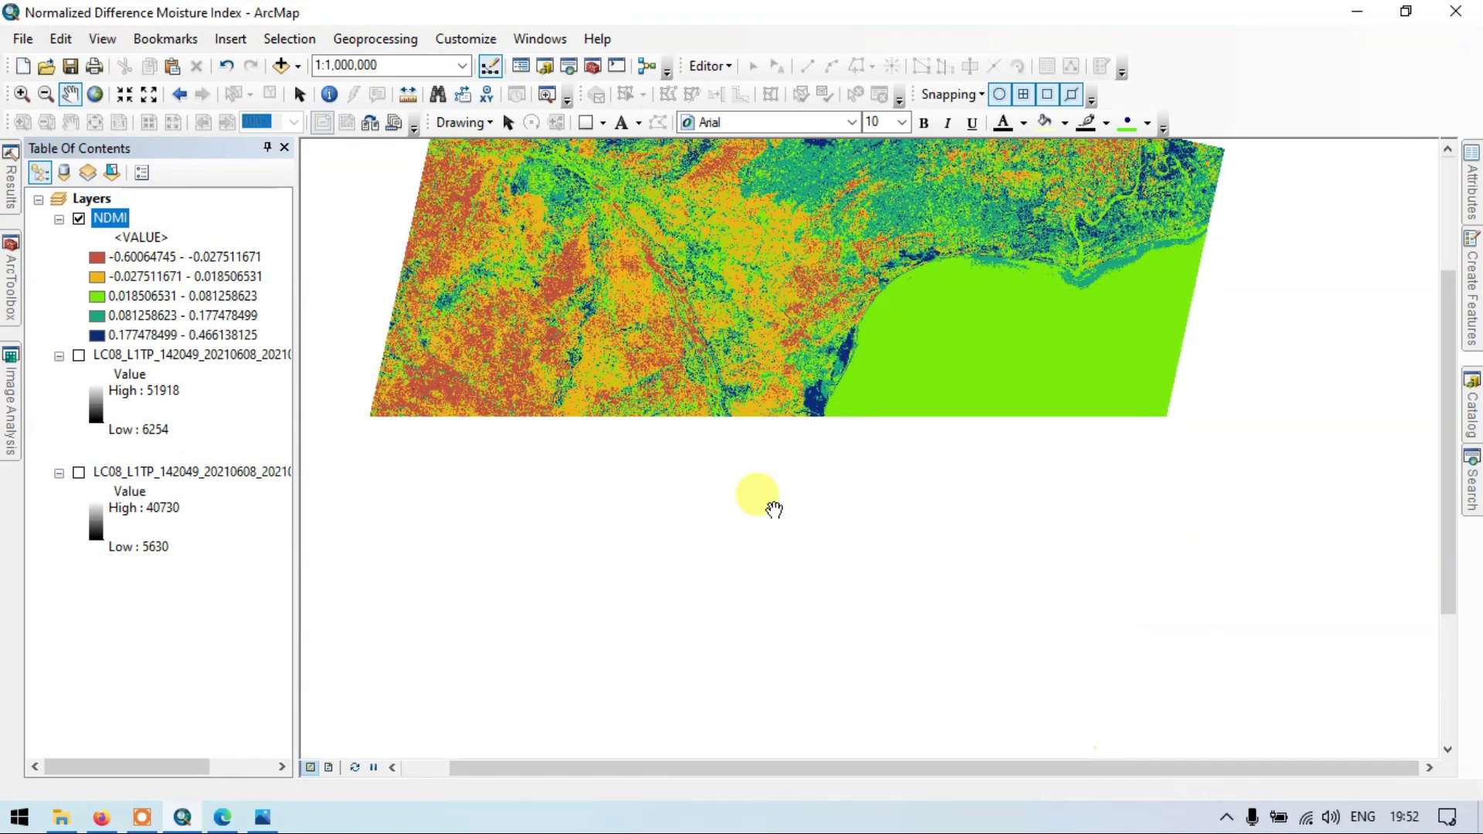
pyautogui.scroll(2, 773, 509)
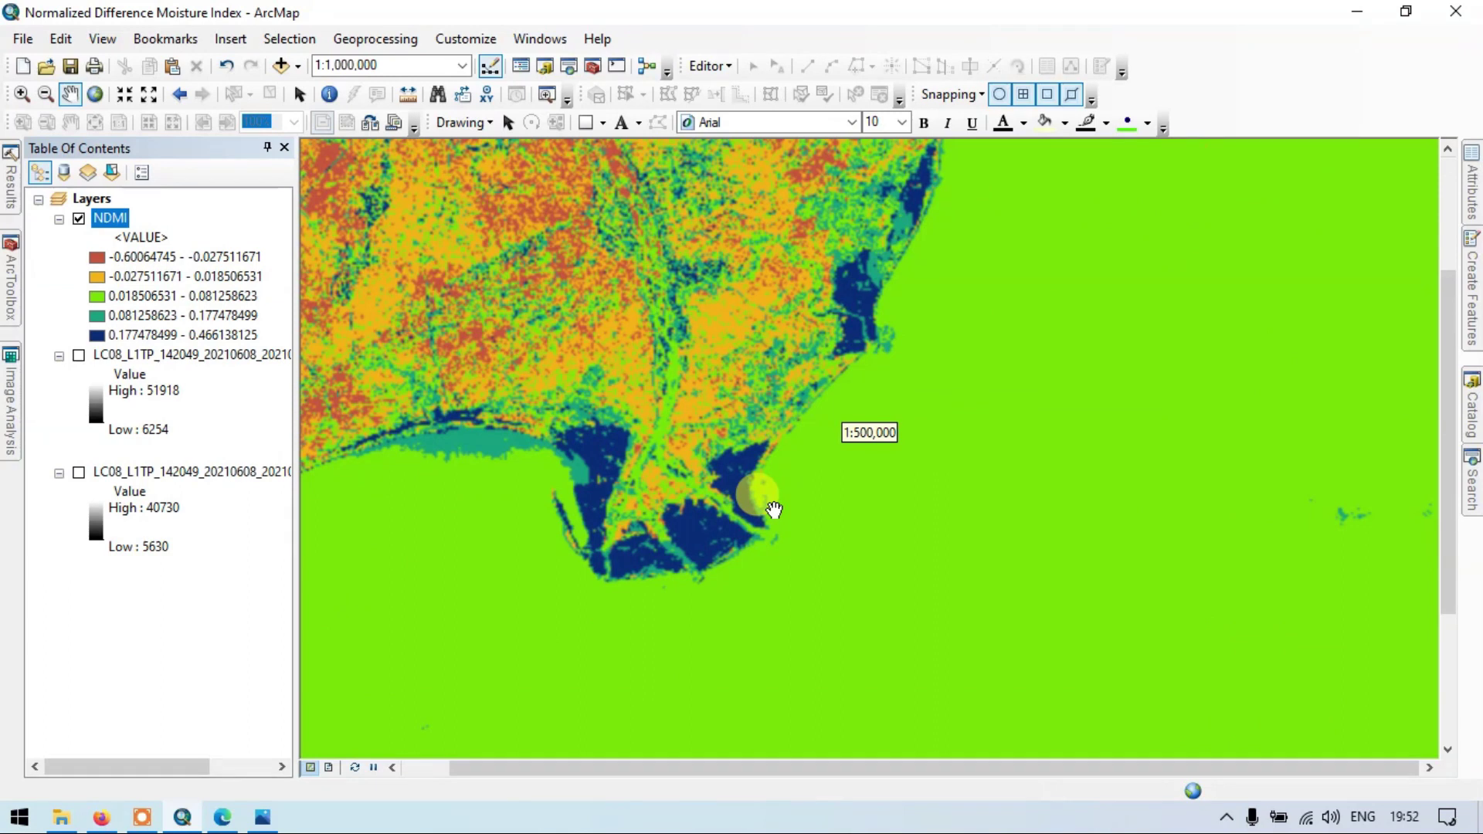
# Step: Examine the classified NDMI raster from the river delta on the coast up to the high-moisture patches near its northern edge
pyautogui.scroll(1, 647, 516)
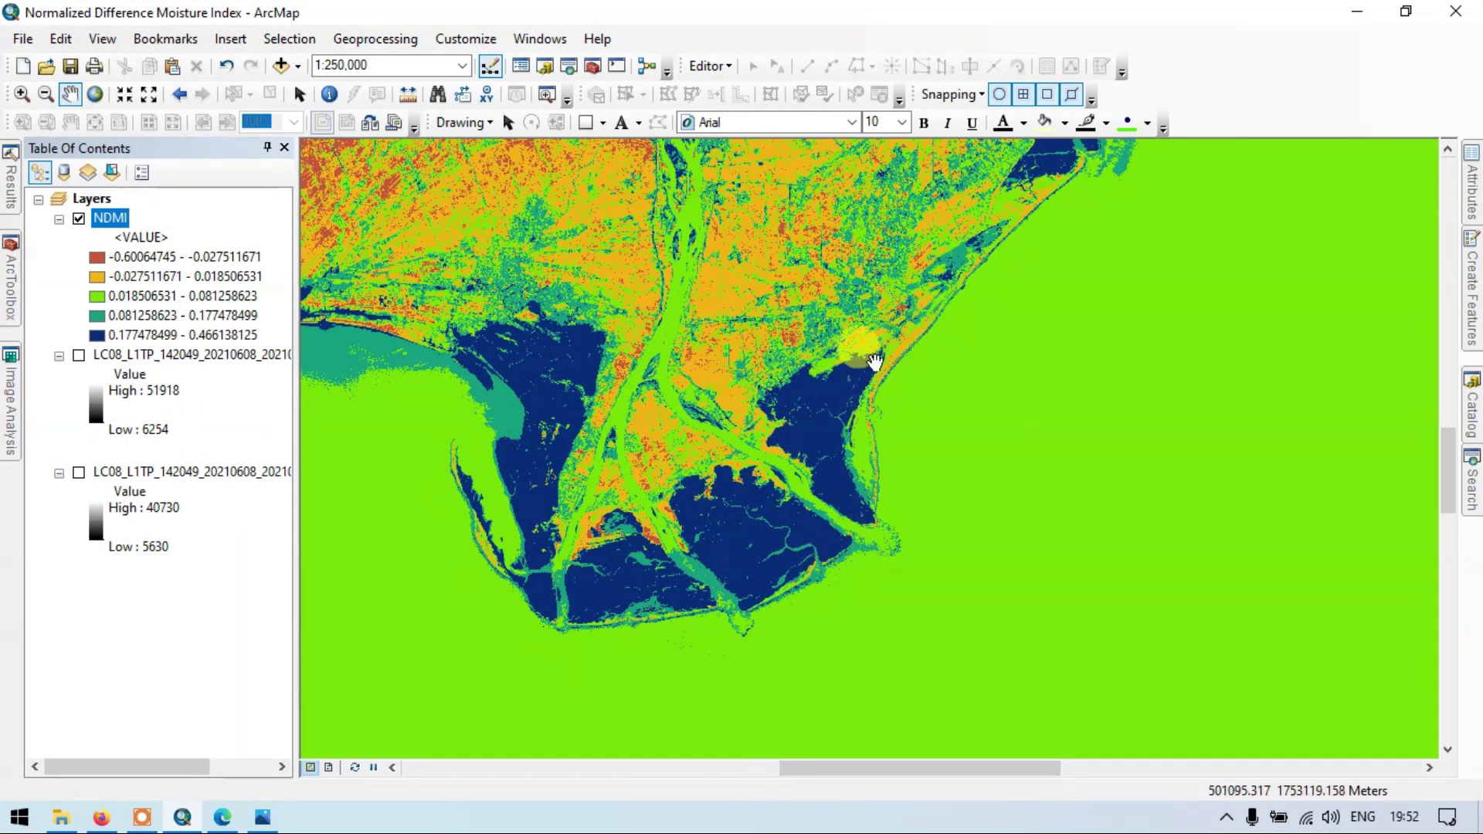
pyautogui.scroll(3, 672, 298)
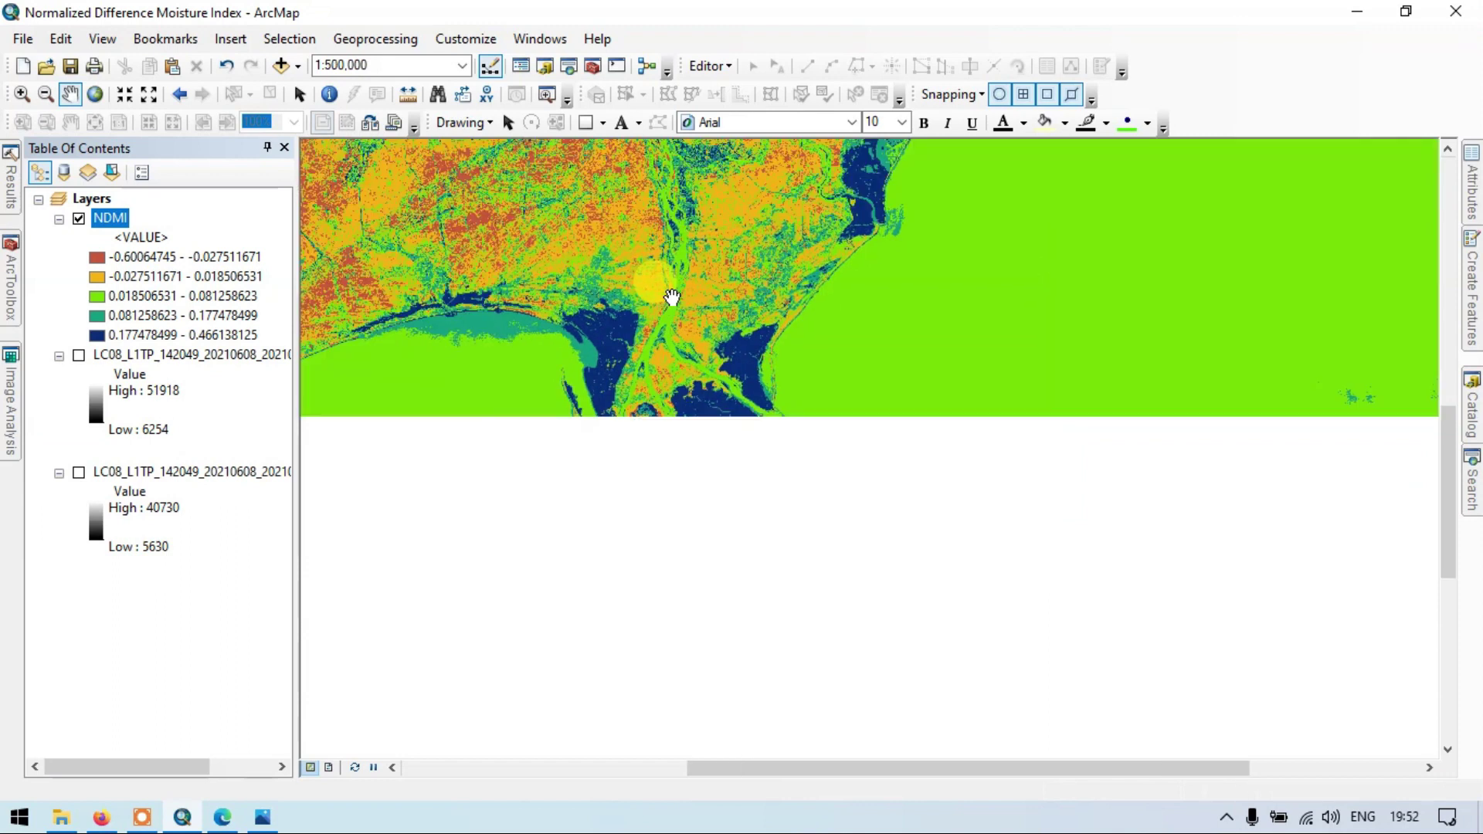
pyautogui.scroll(2, 672, 298)
pyautogui.moveTo(603, 200); pyautogui.dragTo(661, 355)
pyautogui.moveTo(589, 218); pyautogui.dragTo(594, 291)
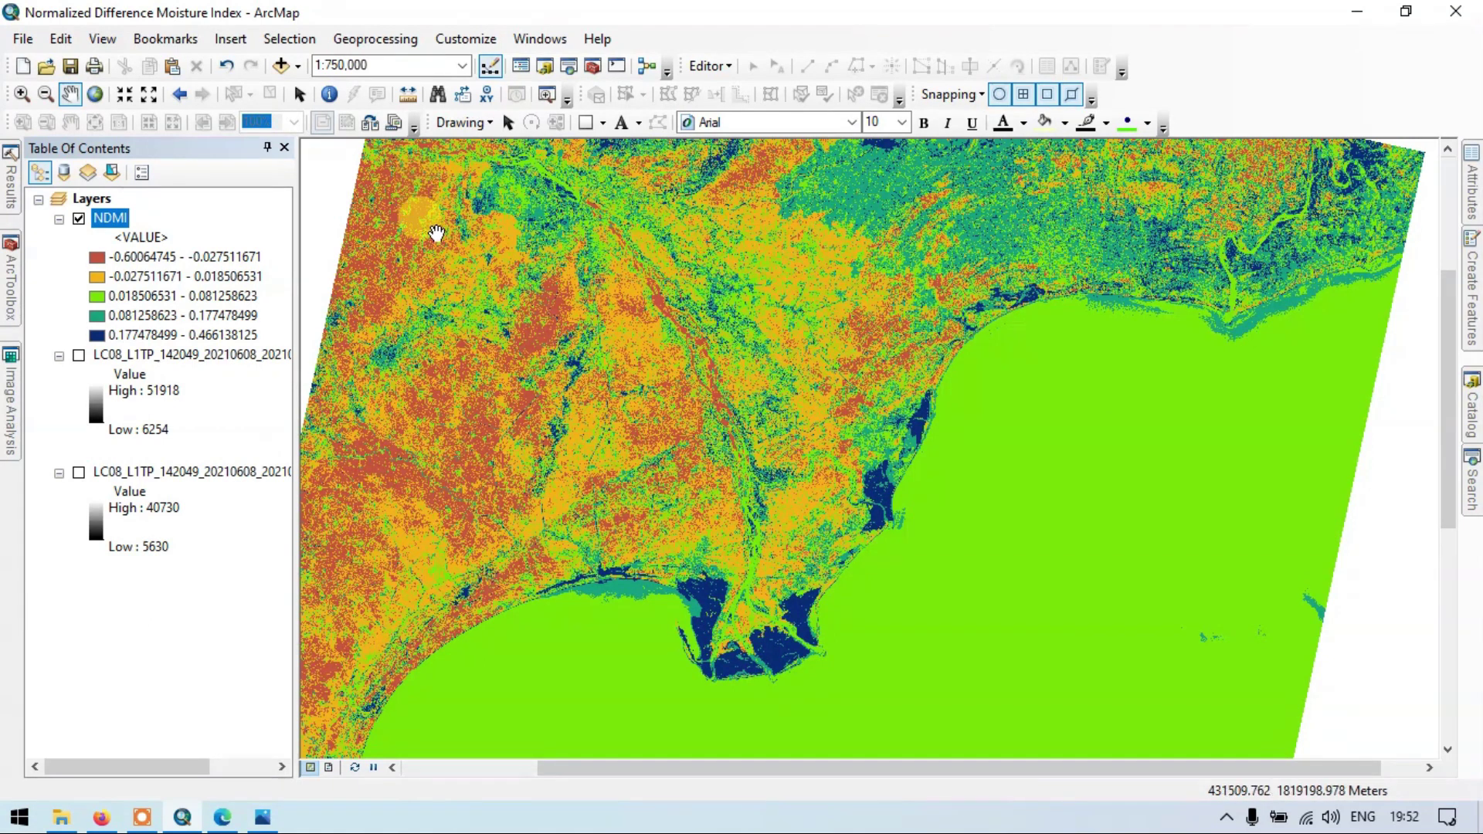
pyautogui.moveTo(615, 209); pyautogui.dragTo(587, 377)
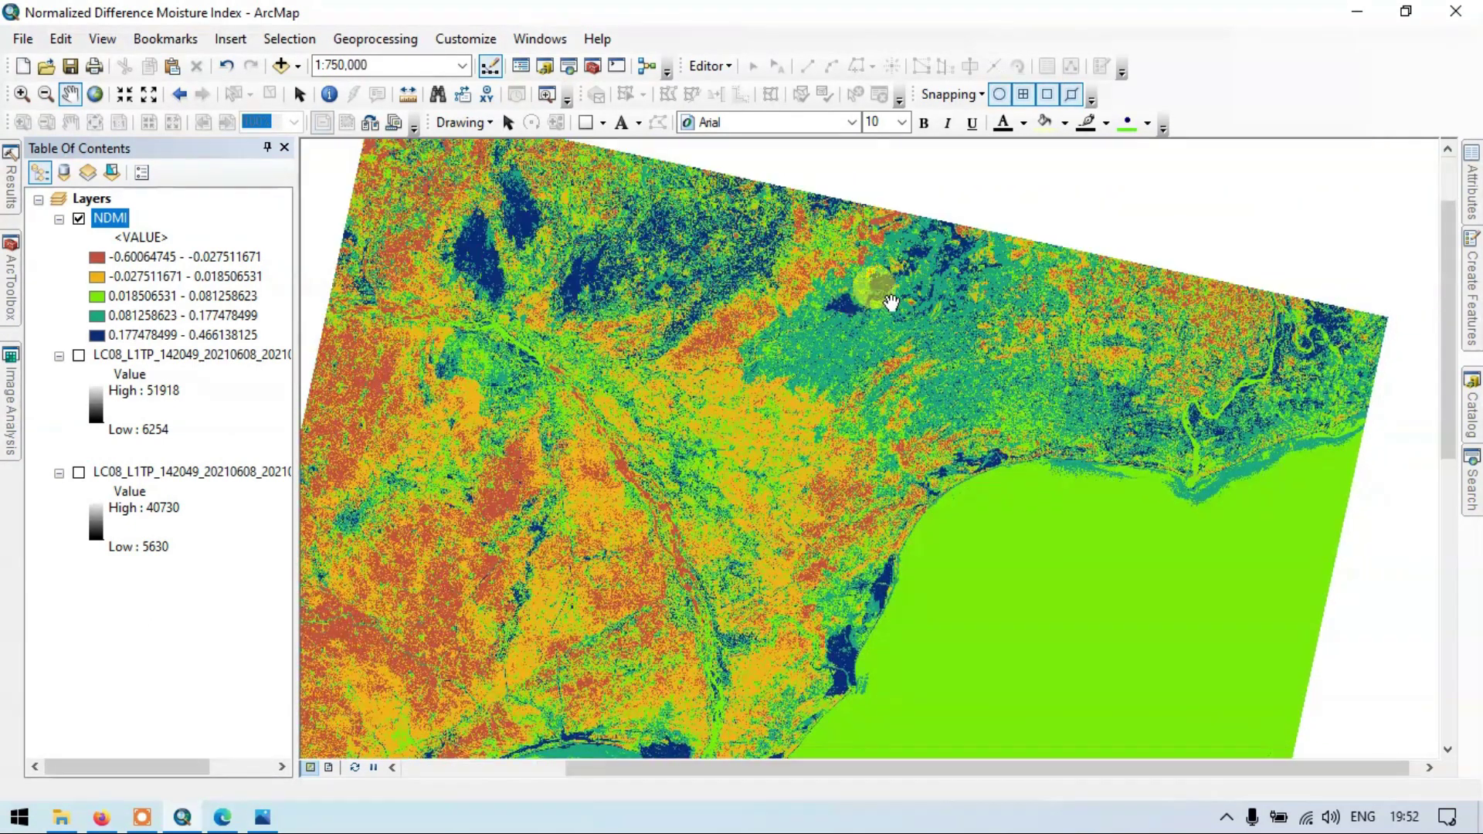
pyautogui.scroll(-1, 453, 255)
pyautogui.scroll(-5, 454, 255)
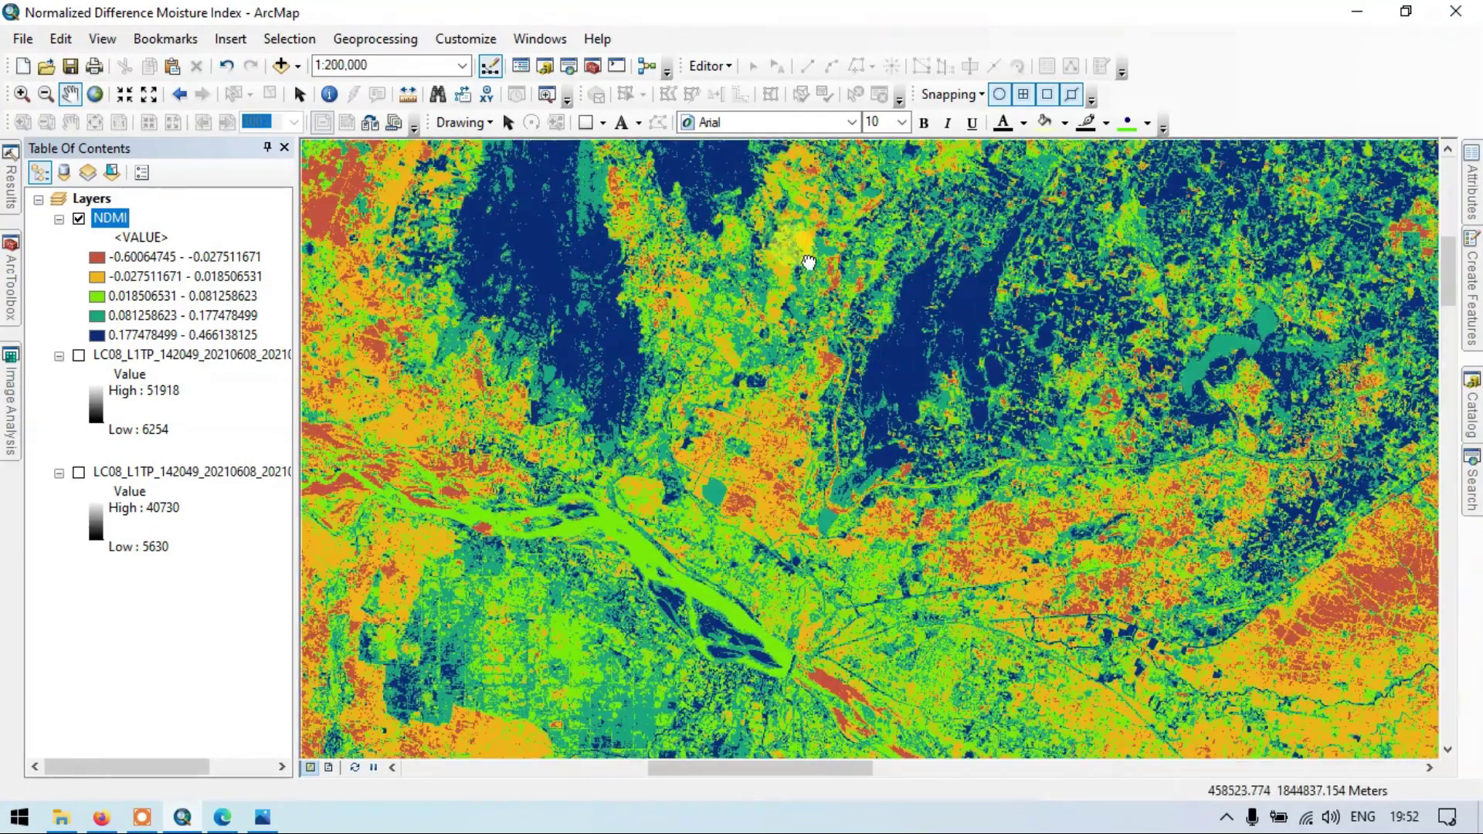
pyautogui.moveTo(808, 261); pyautogui.dragTo(881, 379)
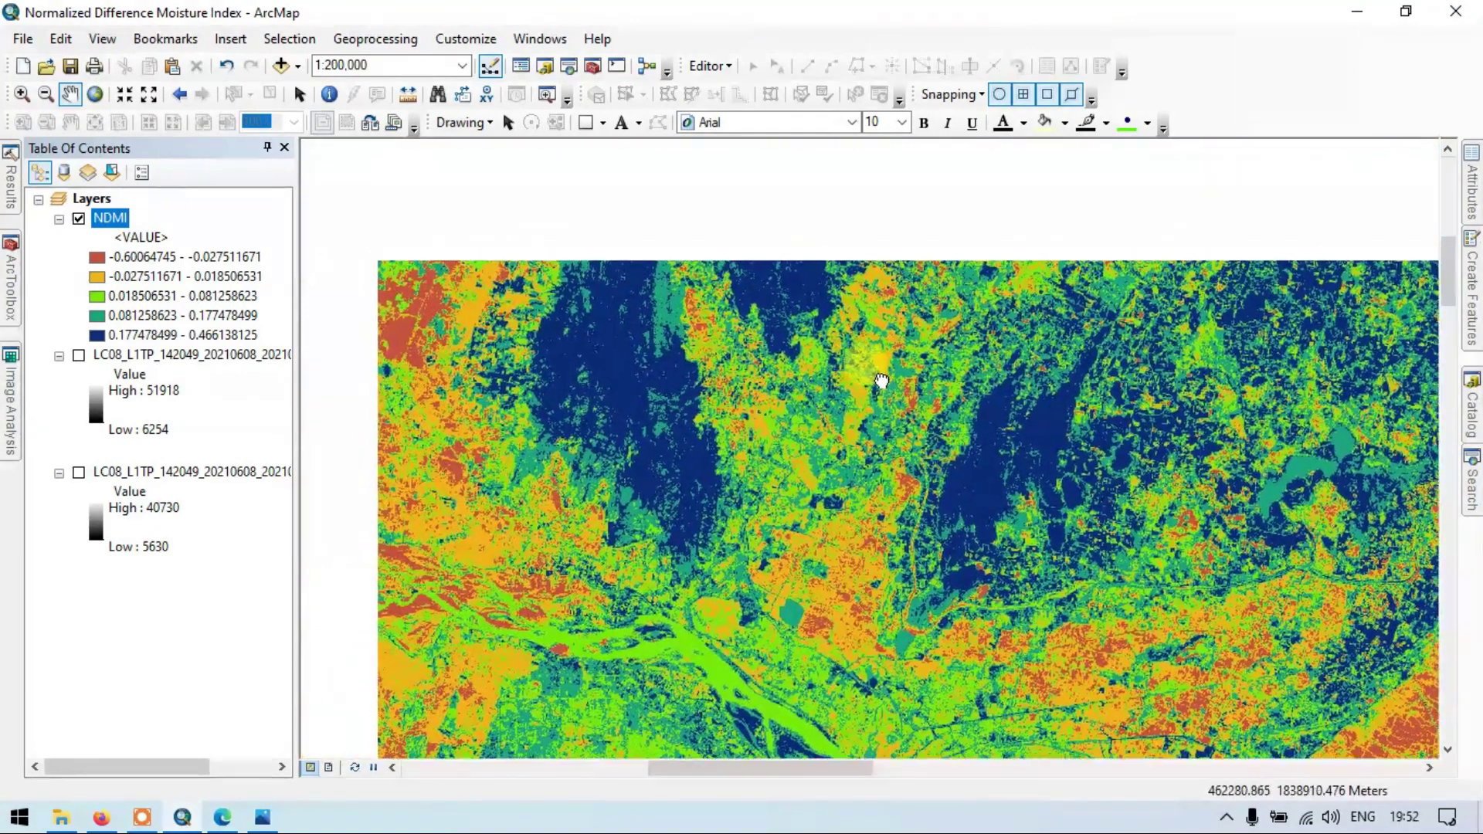
pyautogui.moveTo(869, 325); pyautogui.dragTo(843, 397)
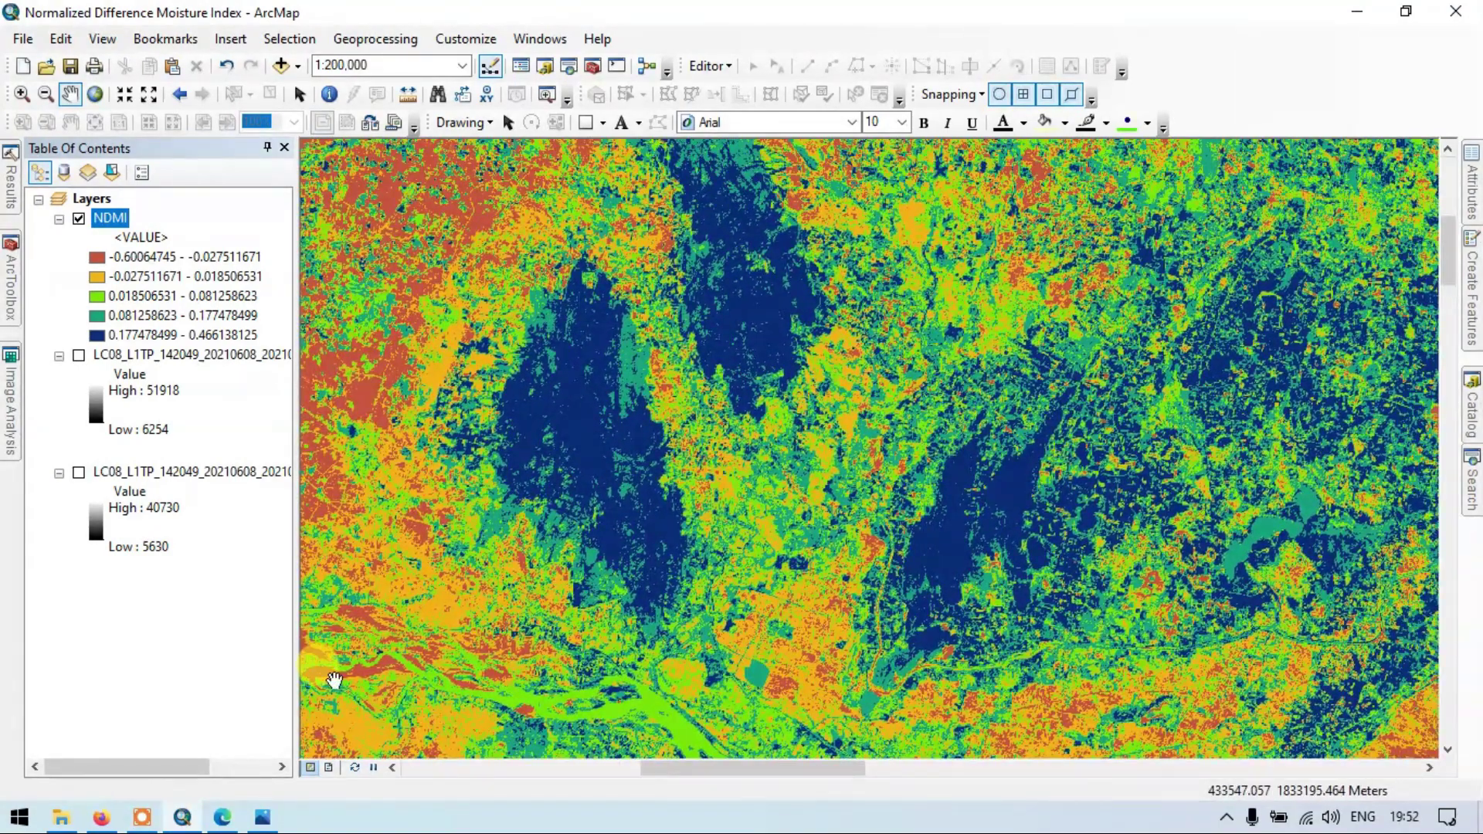
# Step: Switch to Firefox to review the introduction of the USGS Normalized Difference Moisture Index page, and return to ArcMap
pyautogui.click(108, 824)
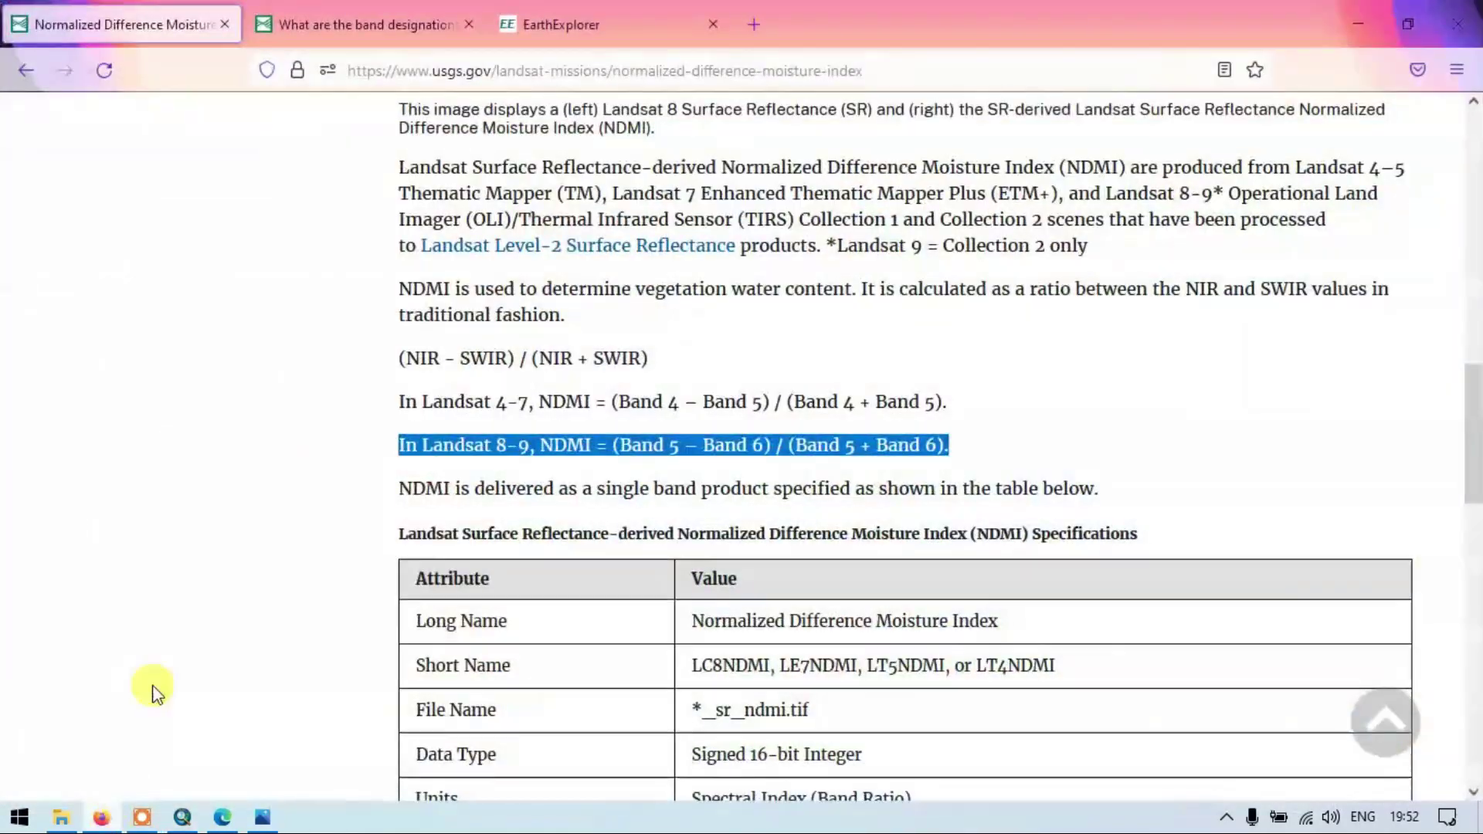
pyautogui.scroll(15, 507, 197)
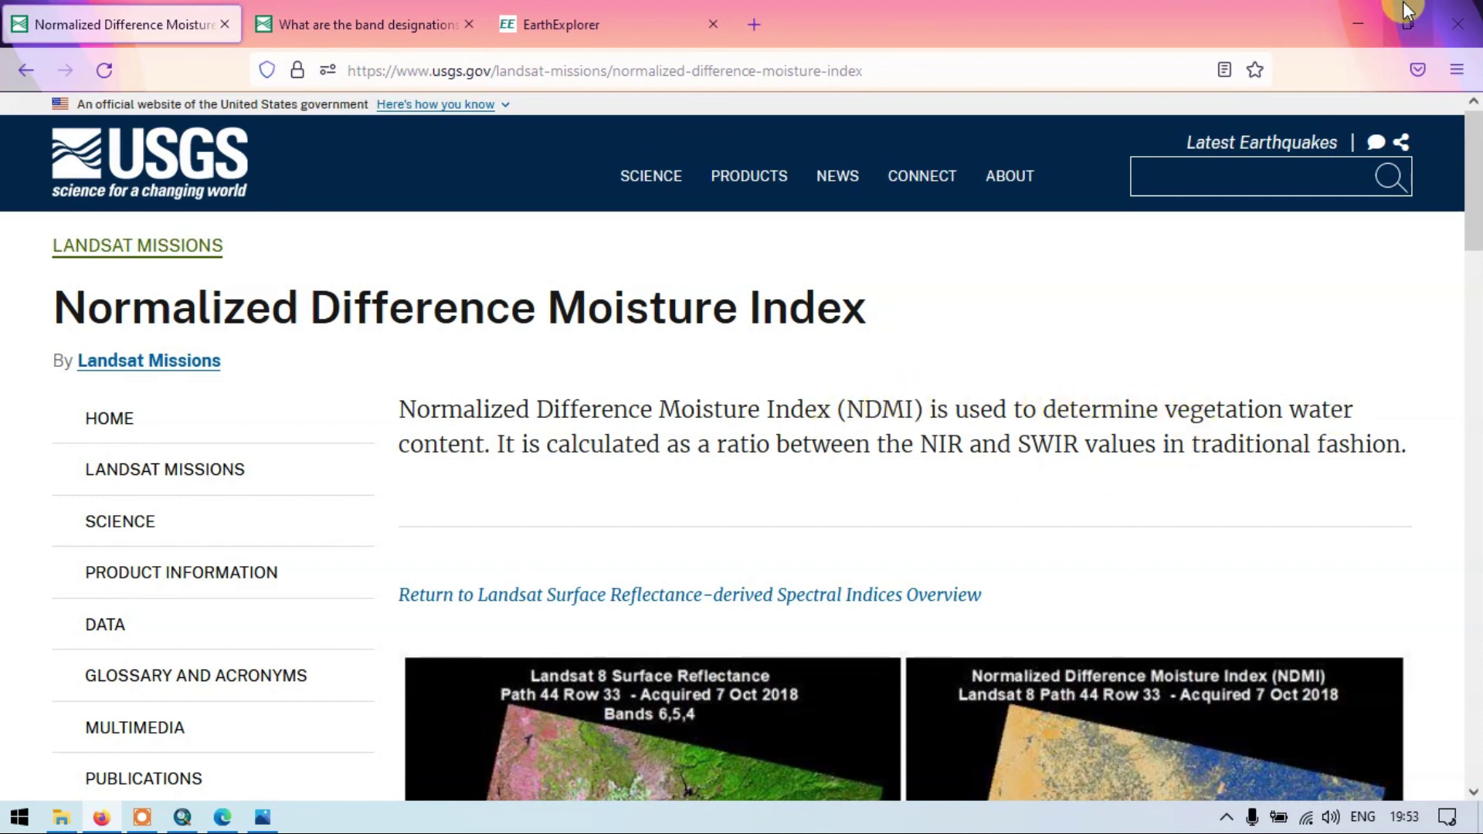
pyautogui.click(1356, 22)
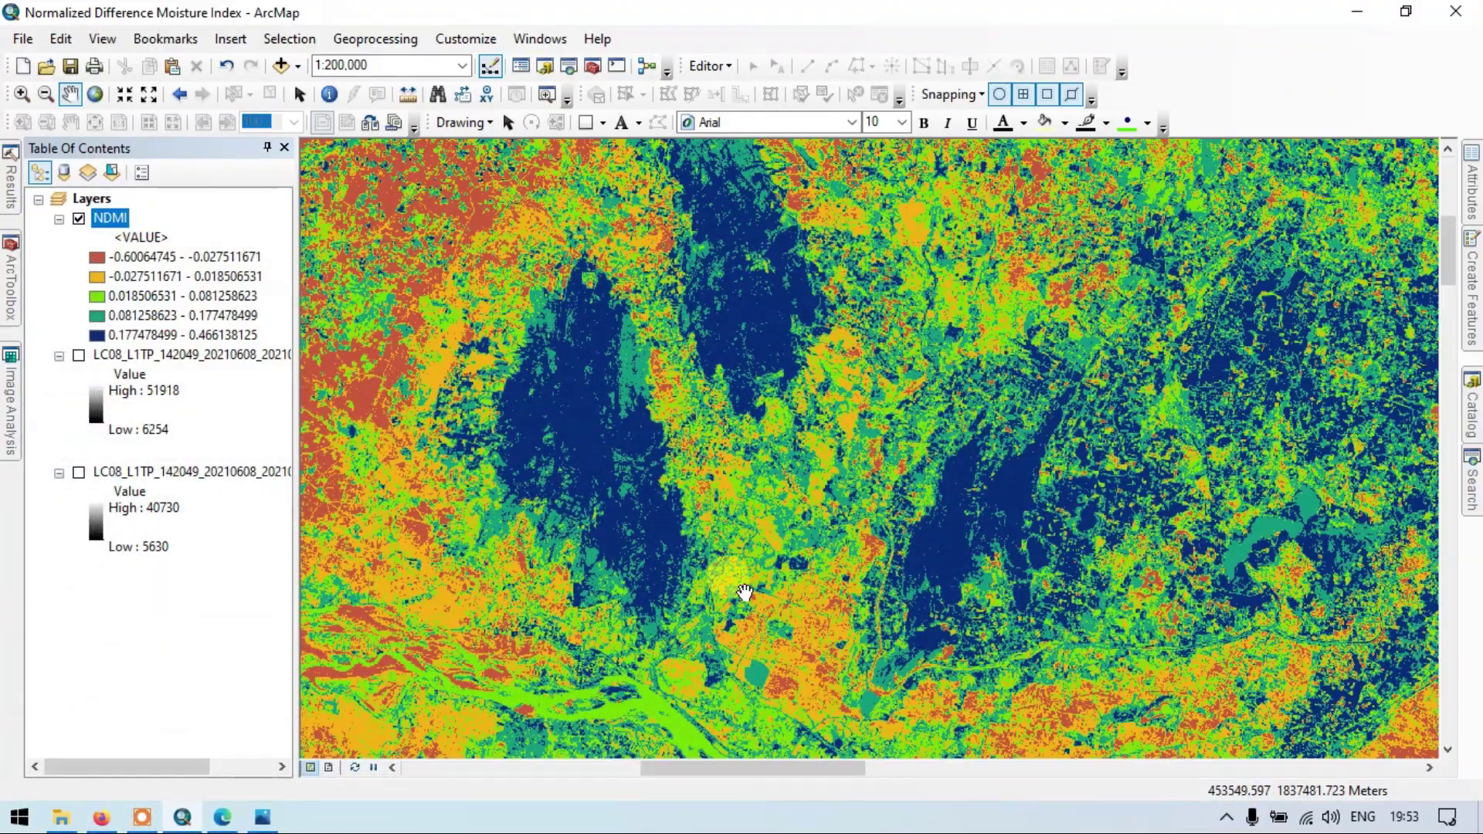
# Step: Compare the NDMI classes across the northern inland area, along the river and toward the eastern coast
pyautogui.scroll(3, 744, 592)
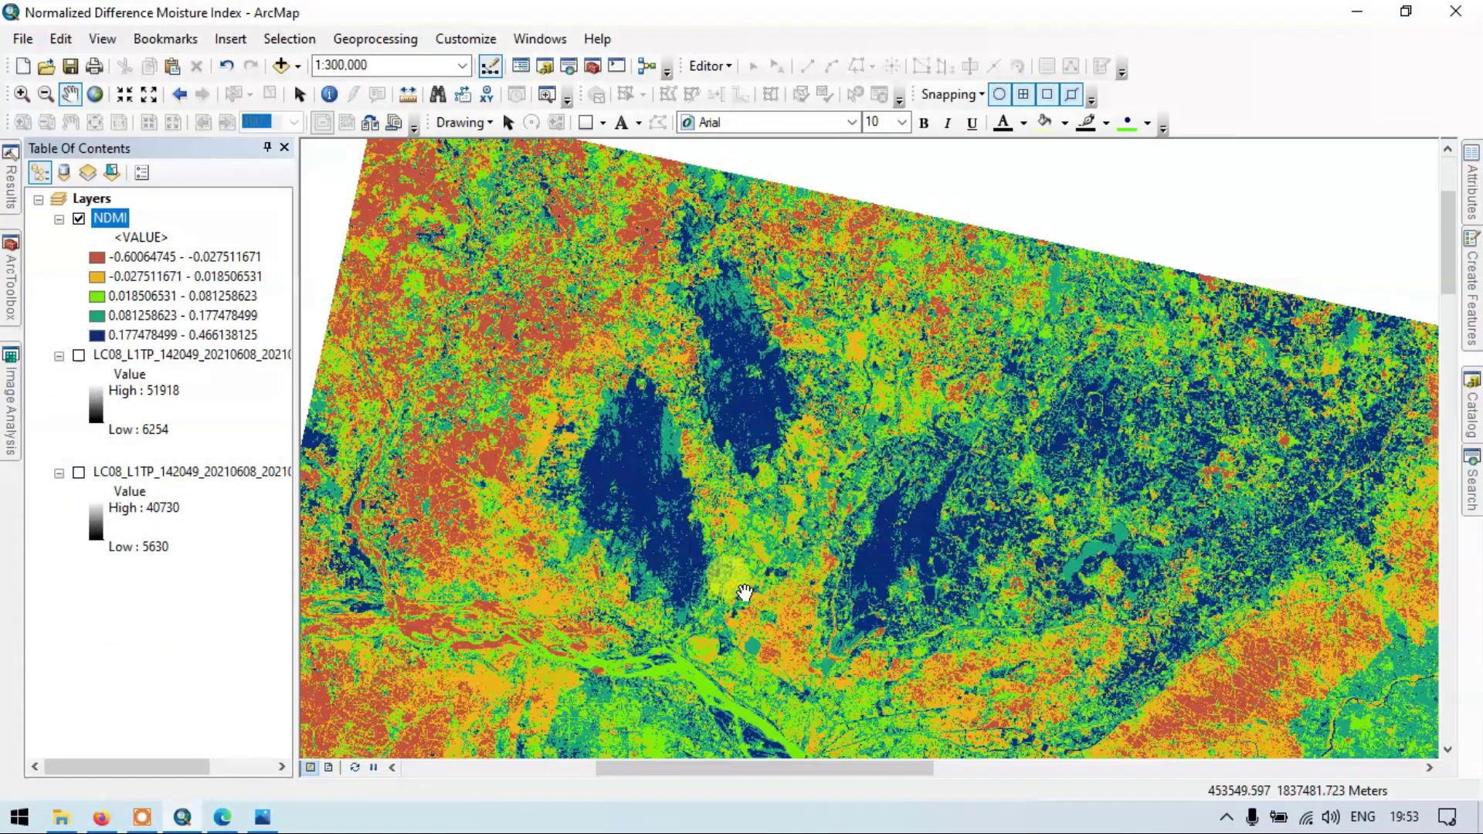
pyautogui.scroll(2, 799, 589)
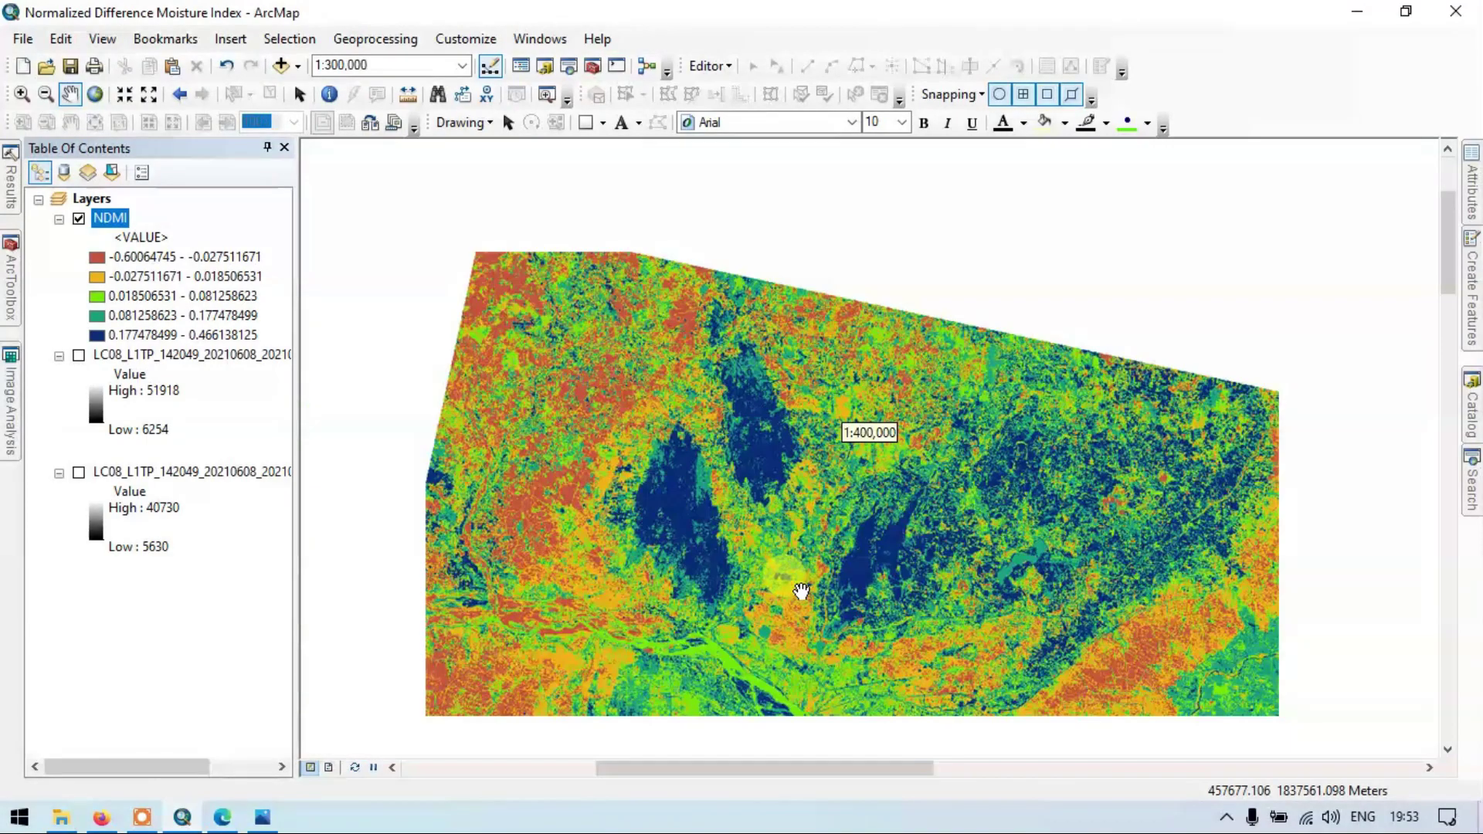
pyautogui.moveTo(943, 584); pyautogui.dragTo(879, 432)
pyautogui.moveTo(964, 499); pyautogui.dragTo(916, 374)
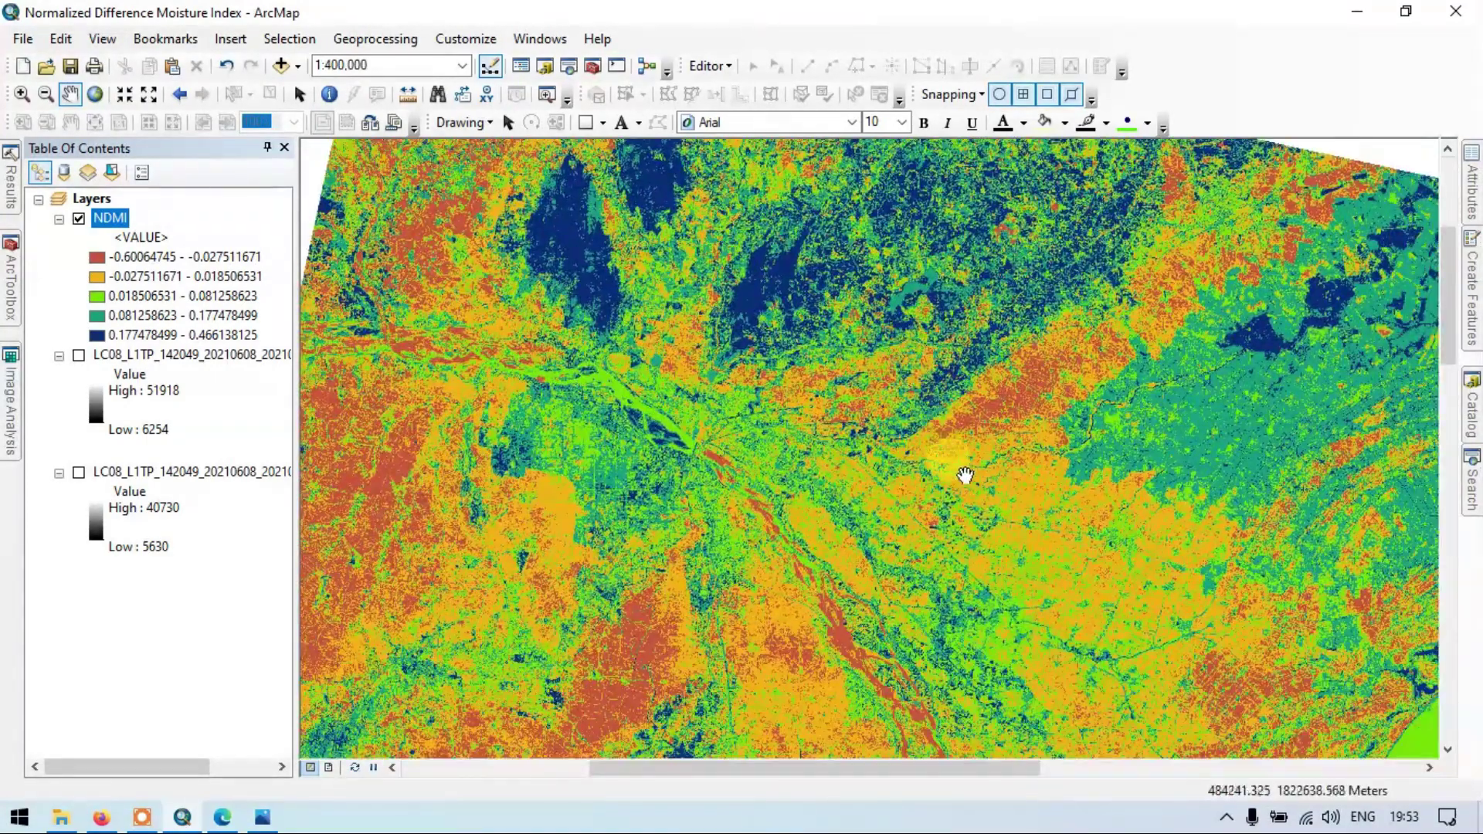
pyautogui.scroll(1, 967, 483)
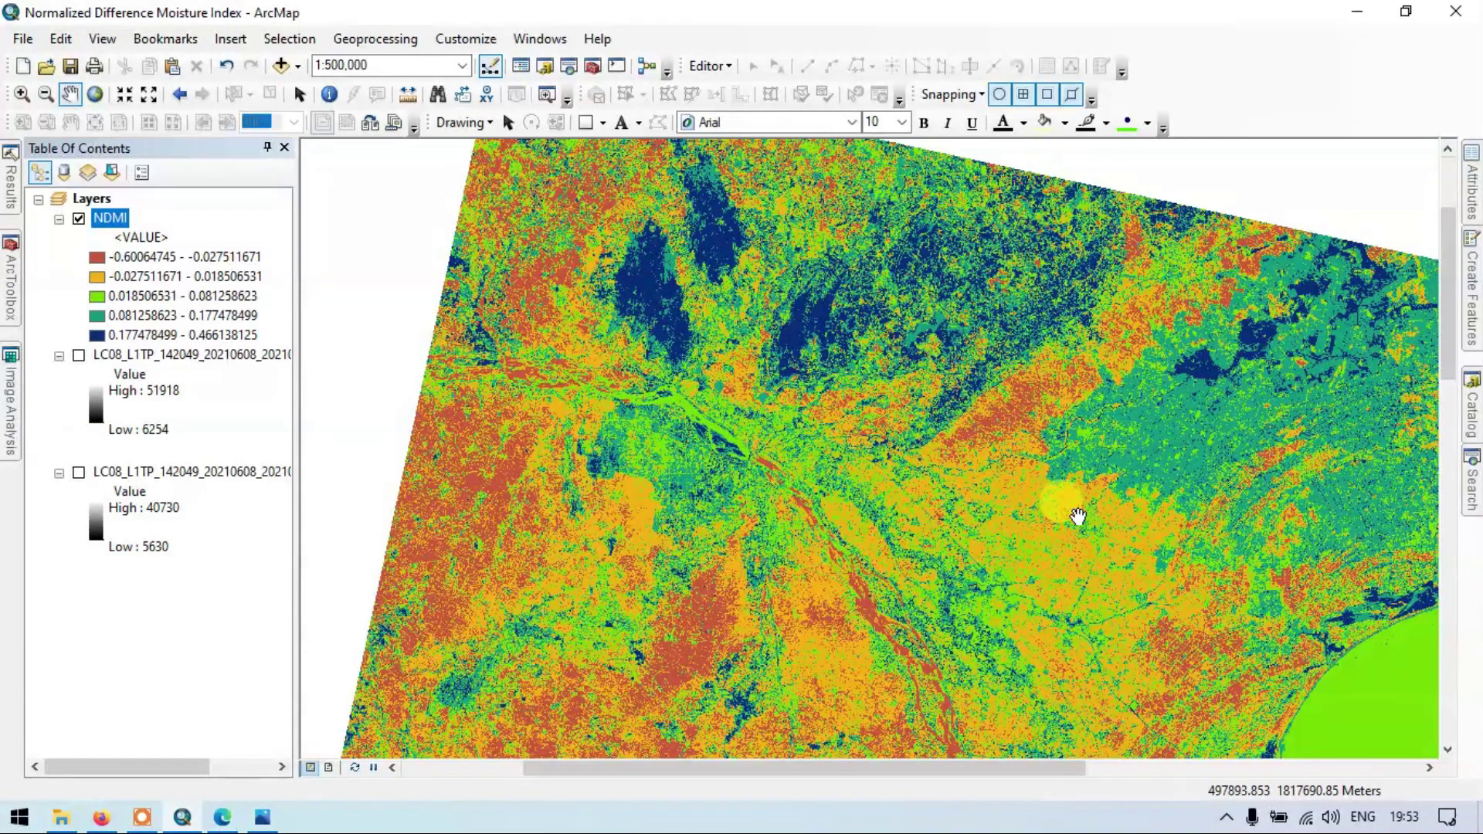
pyautogui.scroll(-1, 1078, 516)
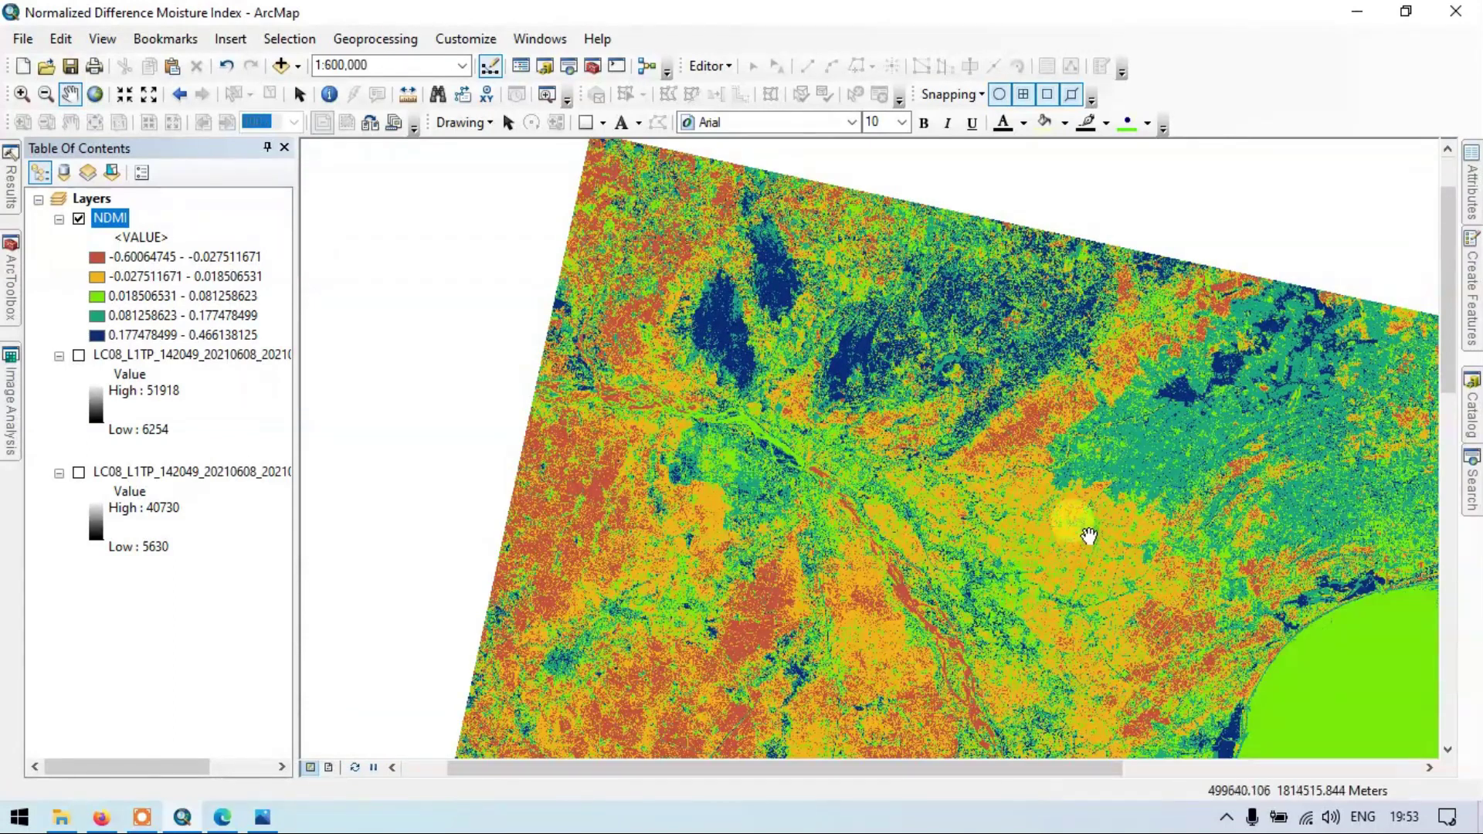
pyautogui.moveTo(1103, 524); pyautogui.dragTo(942, 457)
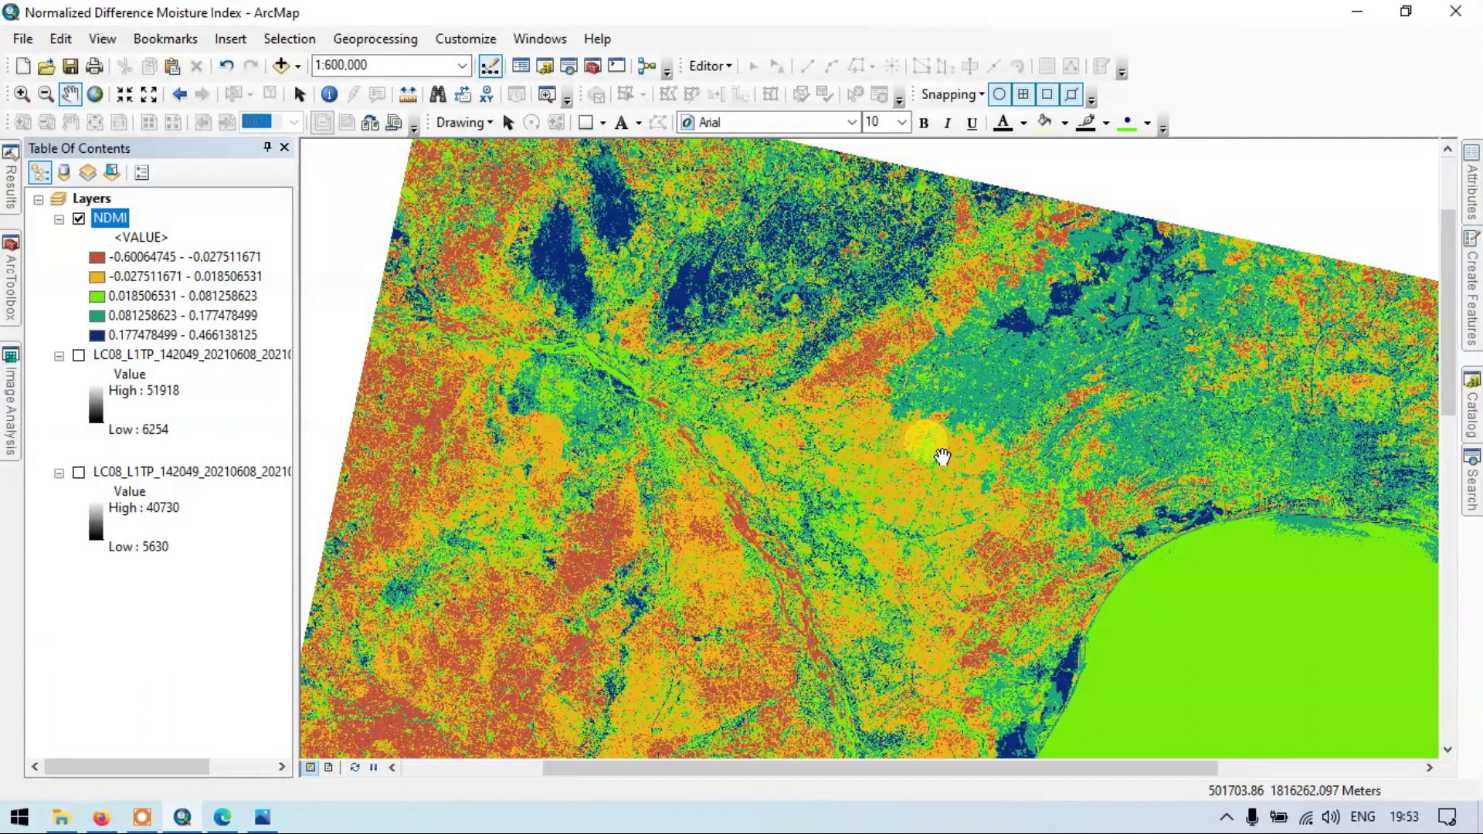
pyautogui.scroll(-1, 942, 456)
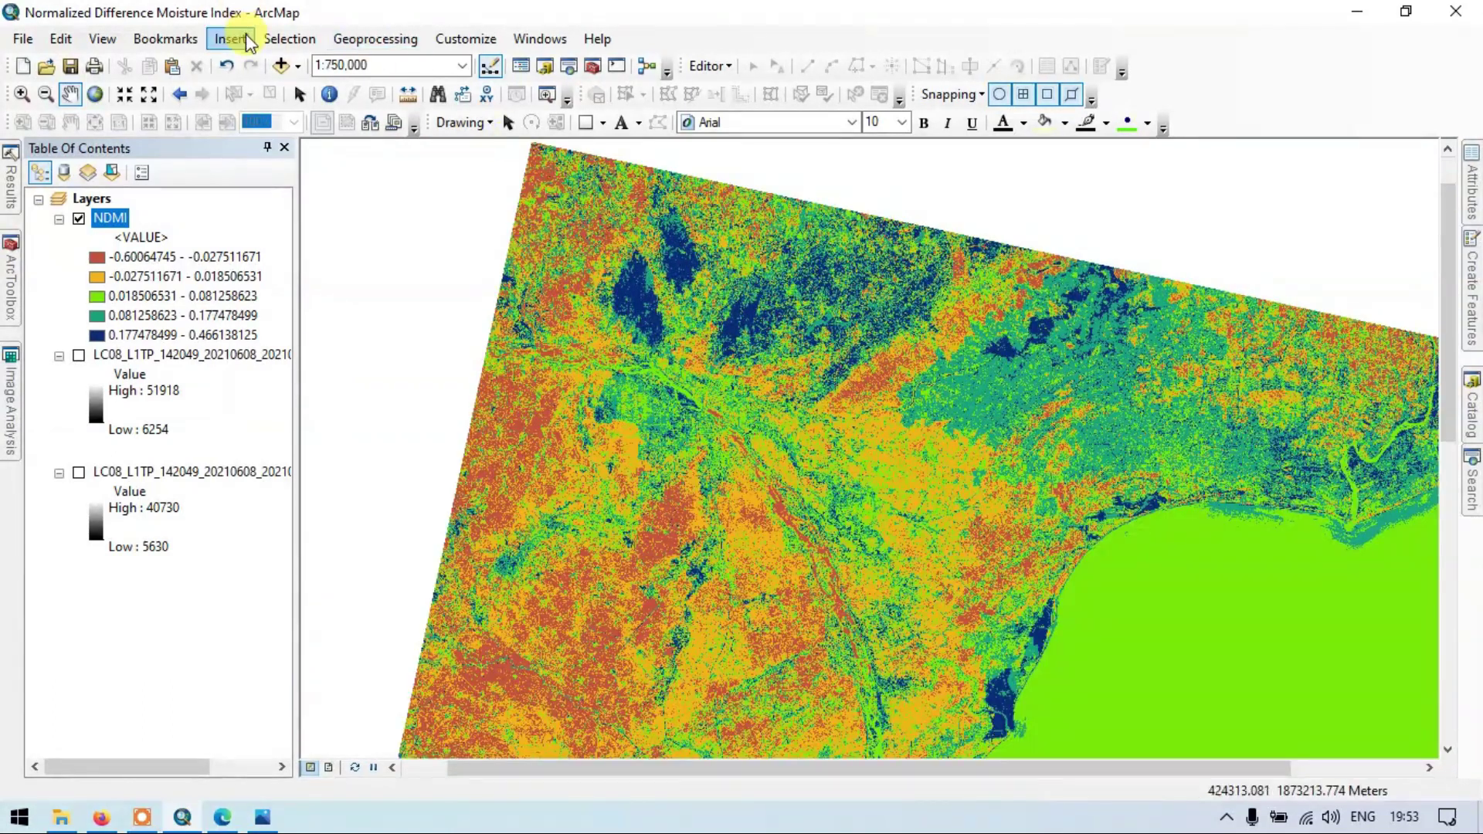
pyautogui.click(145, 820)
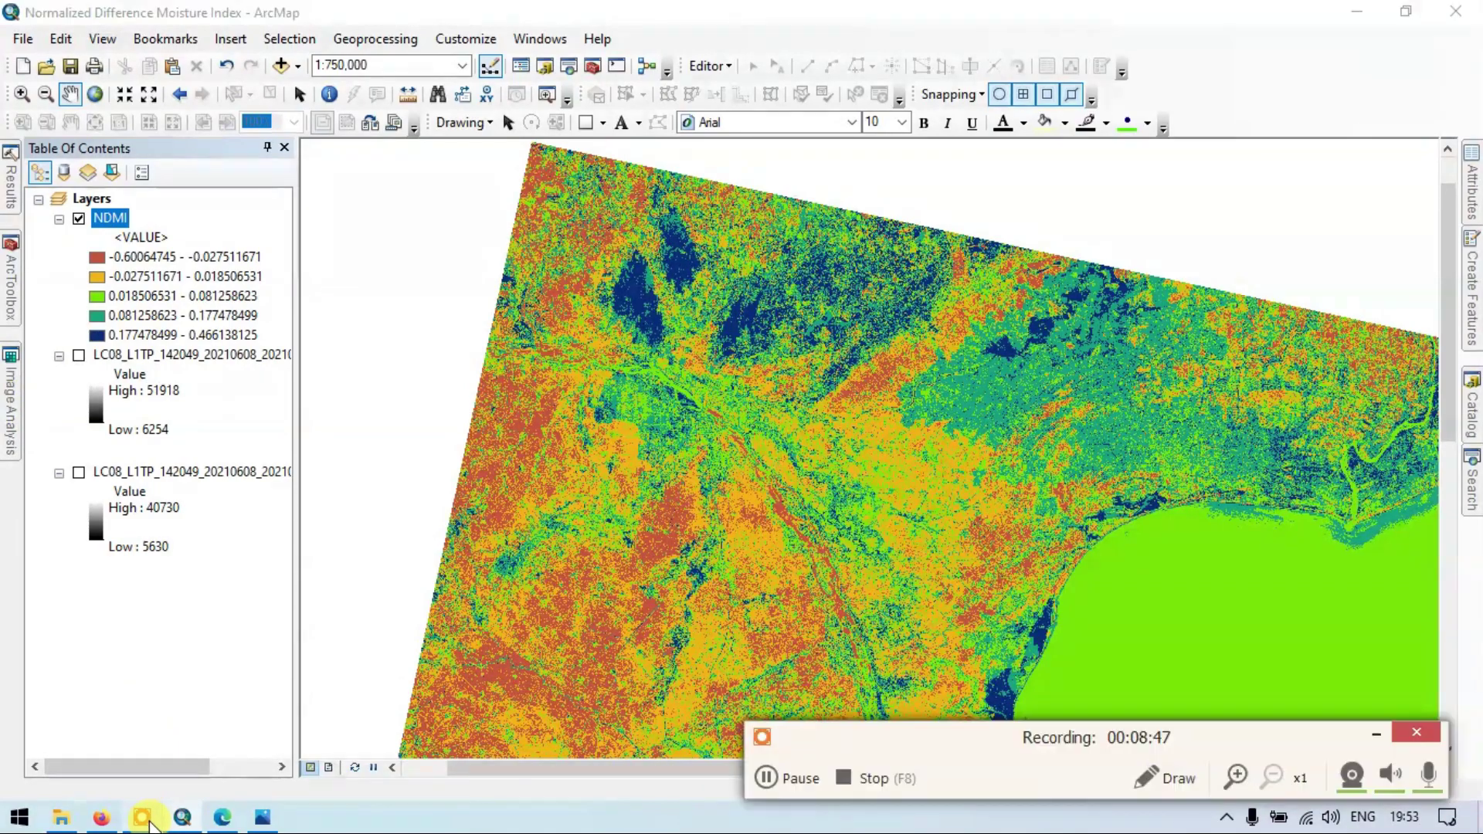